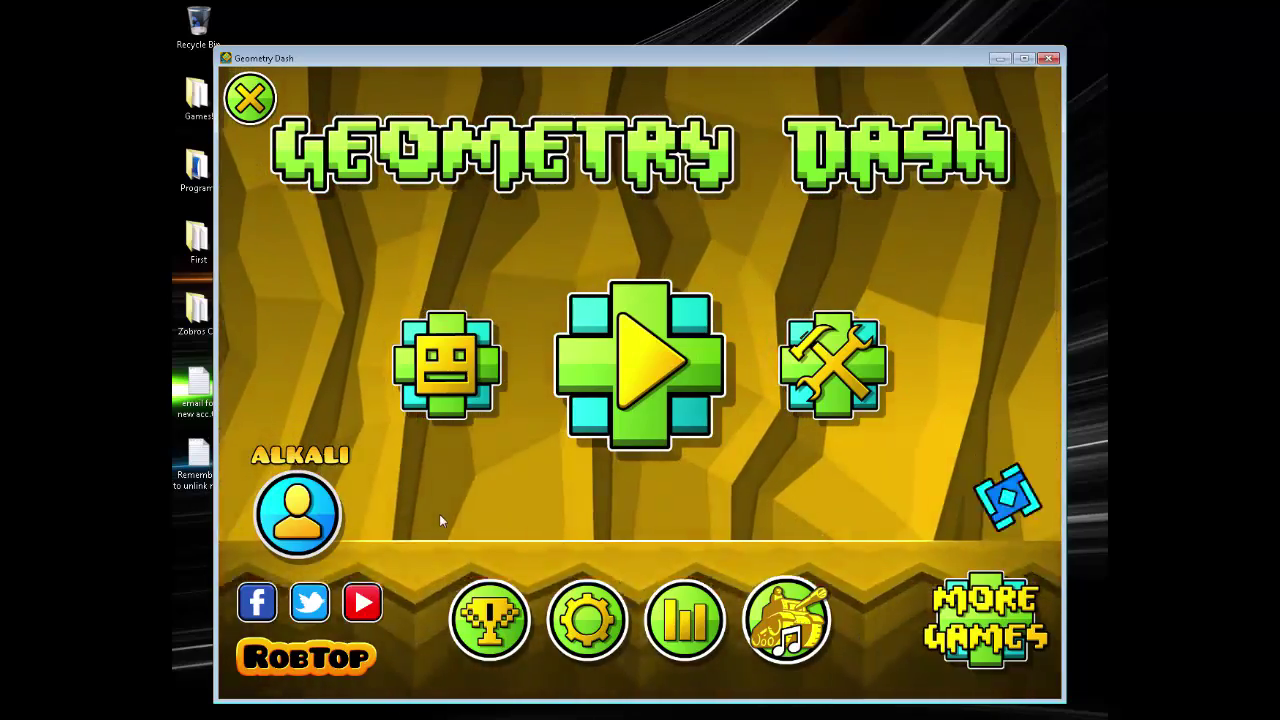
# Check the player profile, then start the Dance Off level from the saved levels list.
pyautogui.click(298, 512)
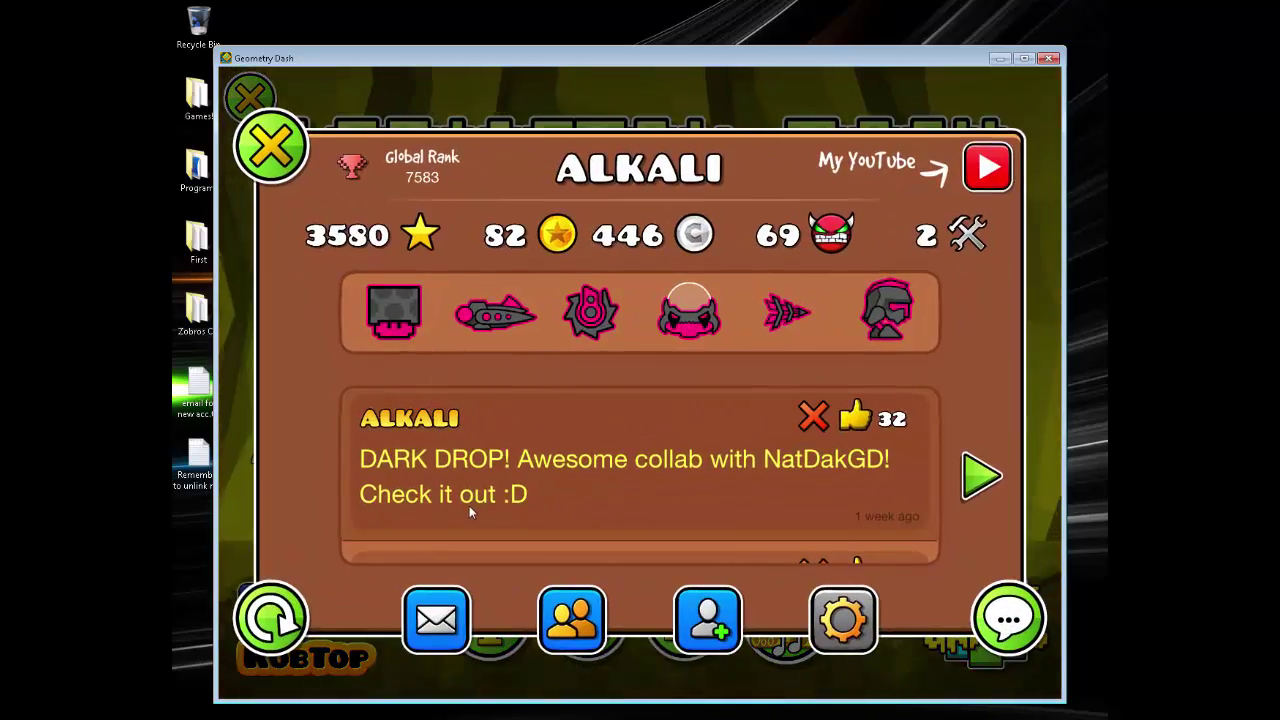
pyautogui.press('Escape')
pyautogui.click(834, 363)
pyautogui.click(630, 320)
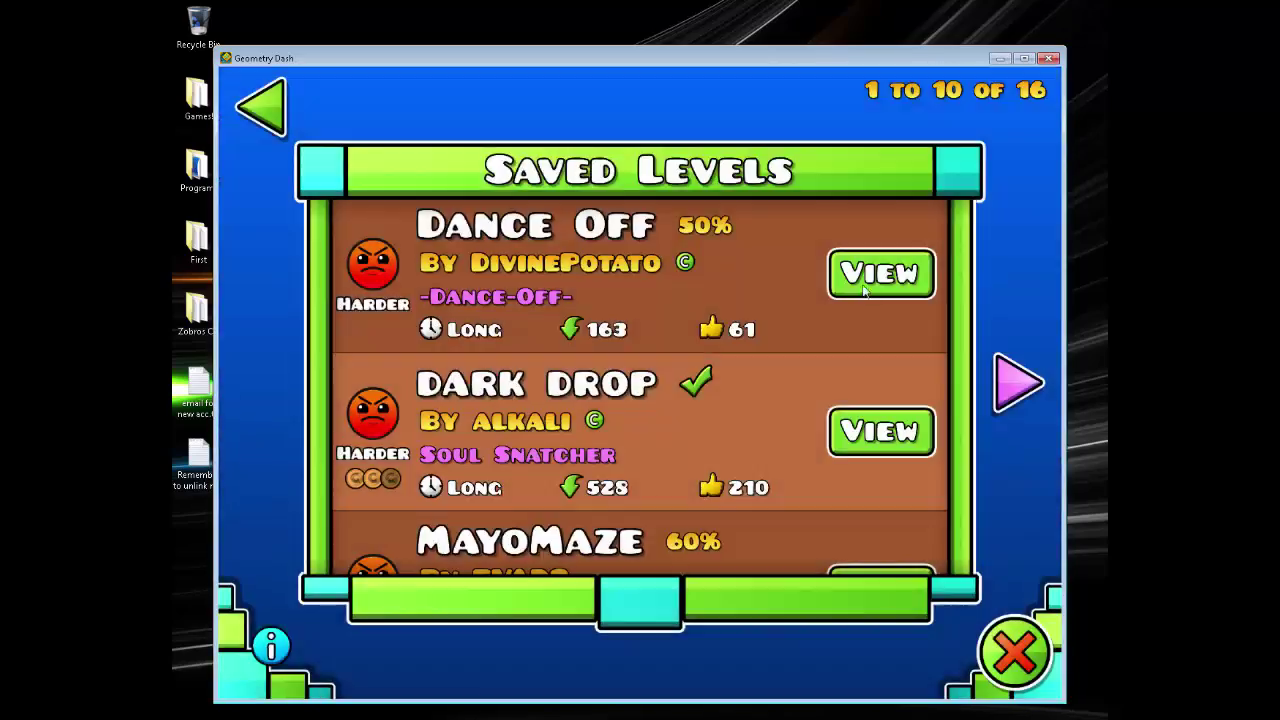
pyautogui.click(866, 285)
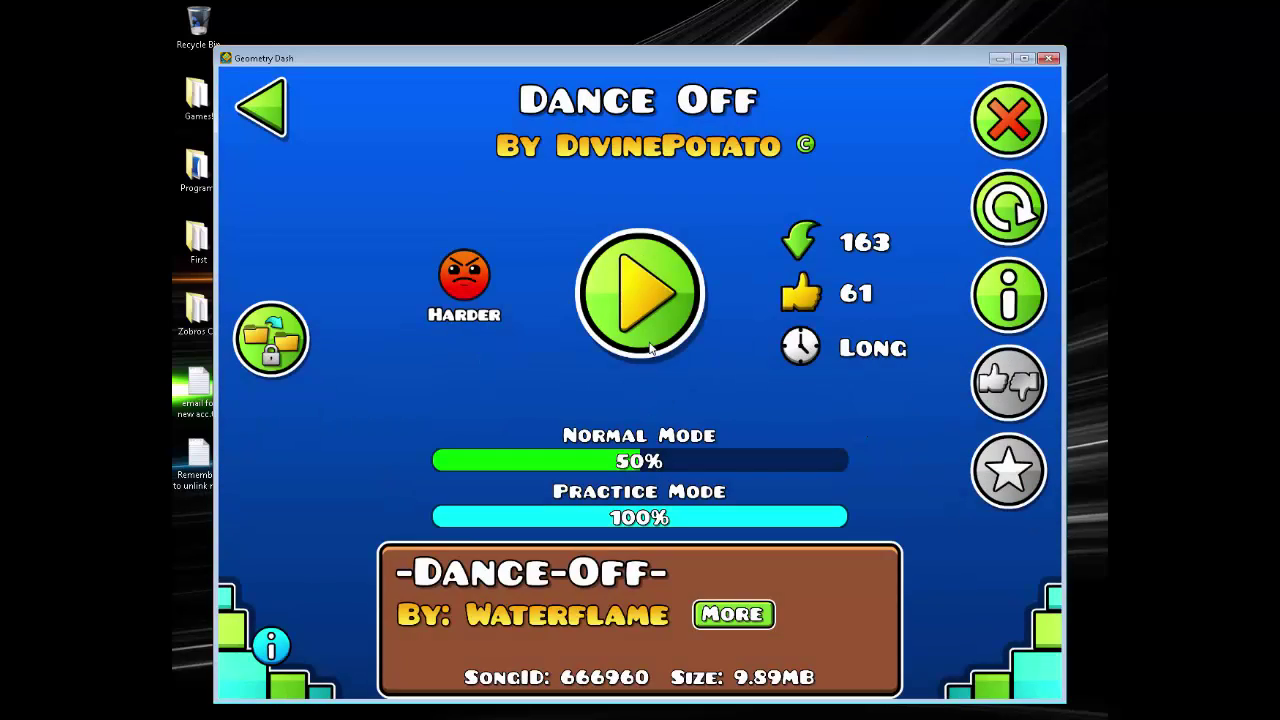
pyautogui.click(664, 350)
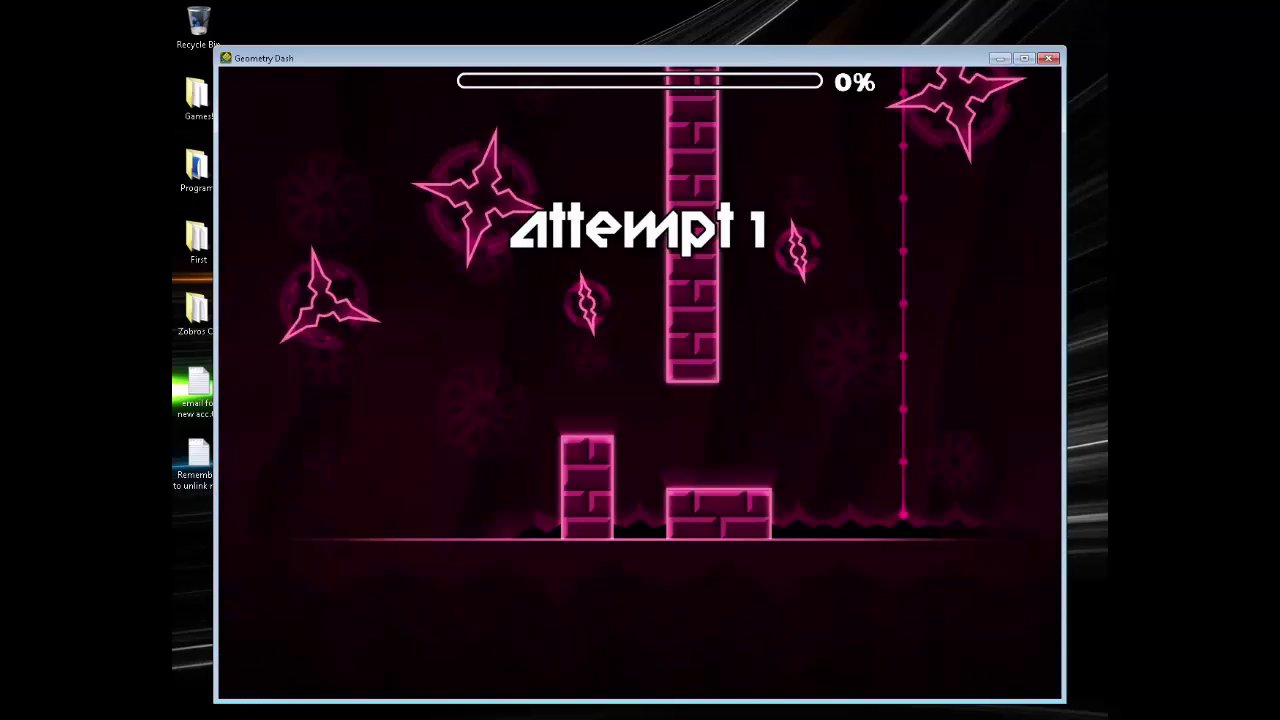
# Pause and restart Dance Off, then exit back to the game's main menu.
pyautogui.press('Escape')
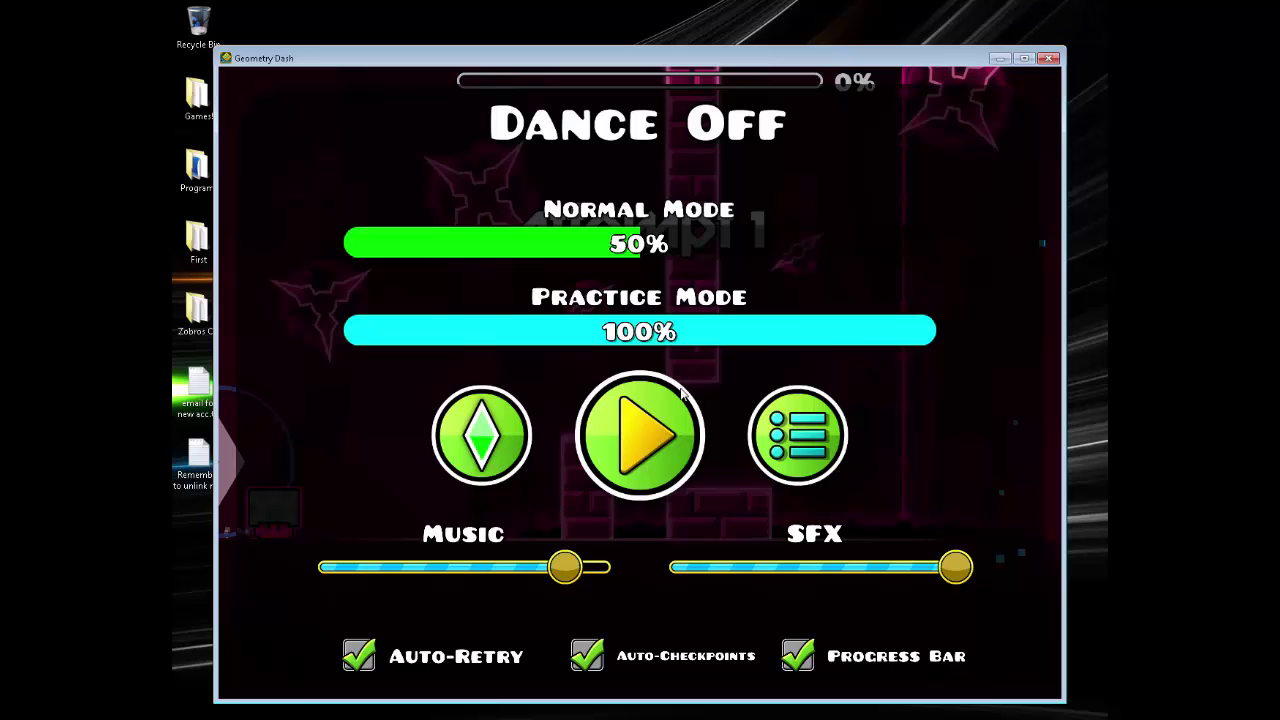
pyautogui.click(764, 426)
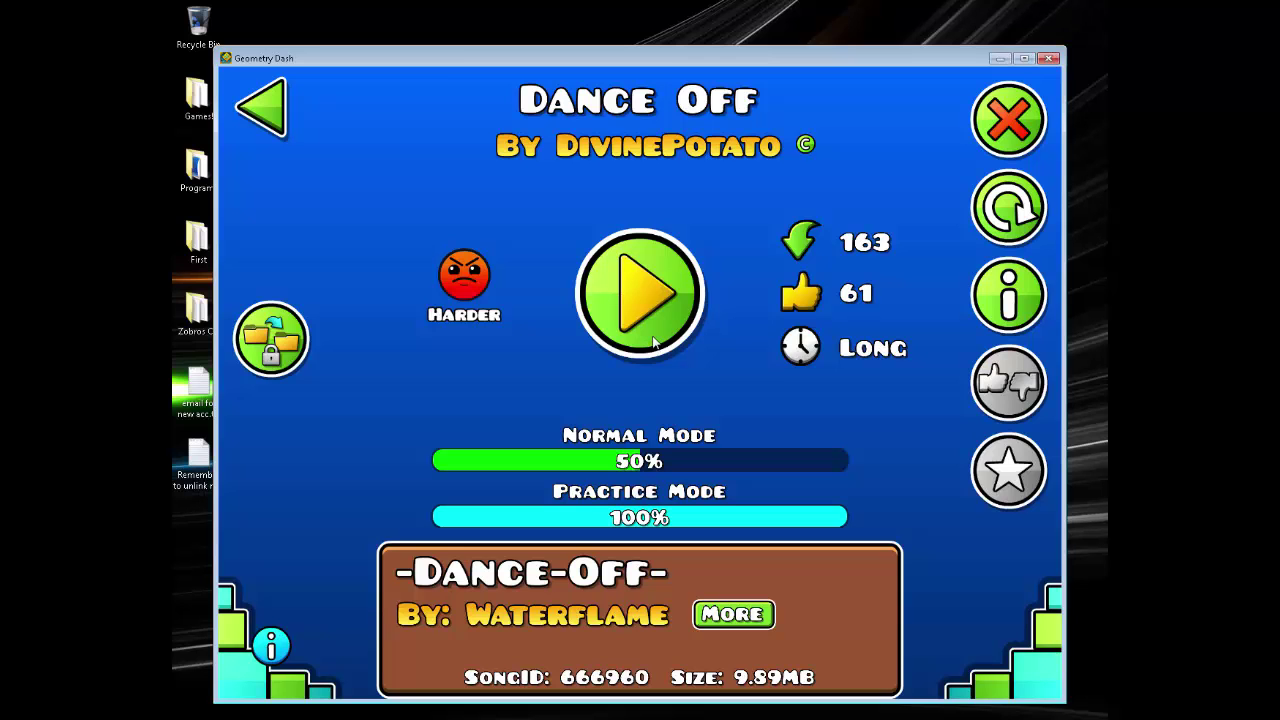
pyautogui.click(655, 343)
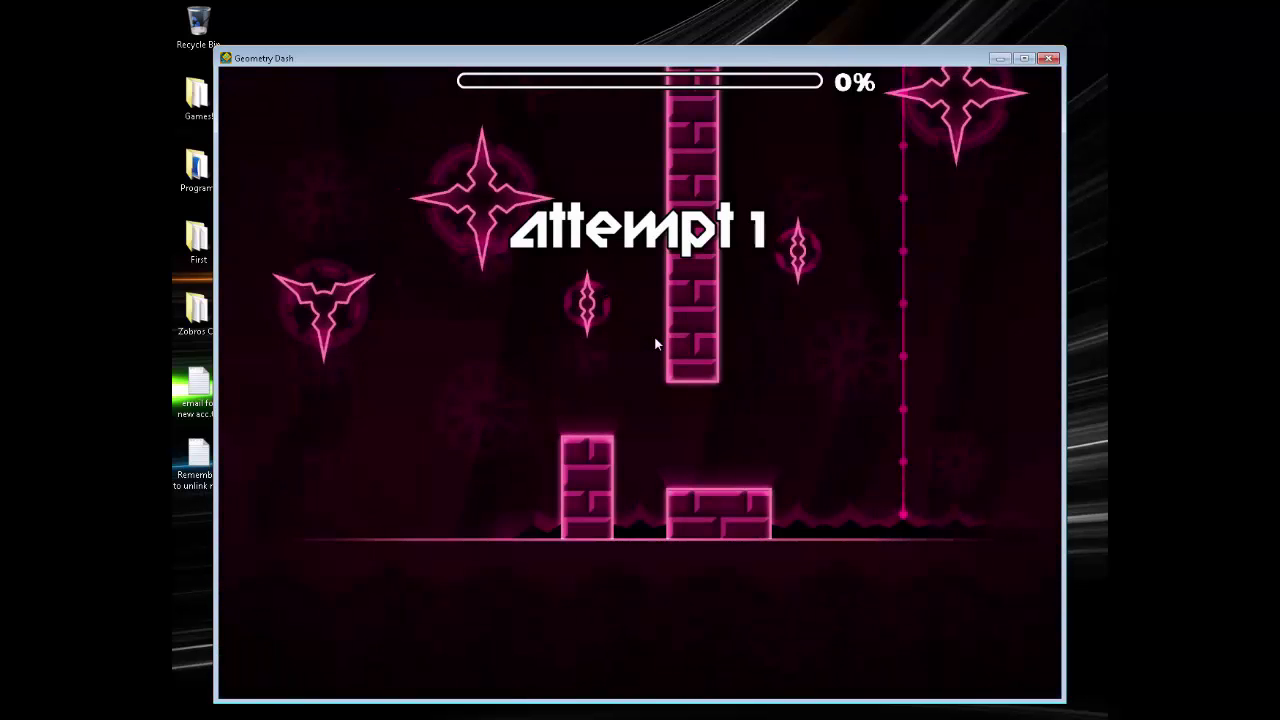
pyautogui.press('Escape')
pyautogui.press('Escape')
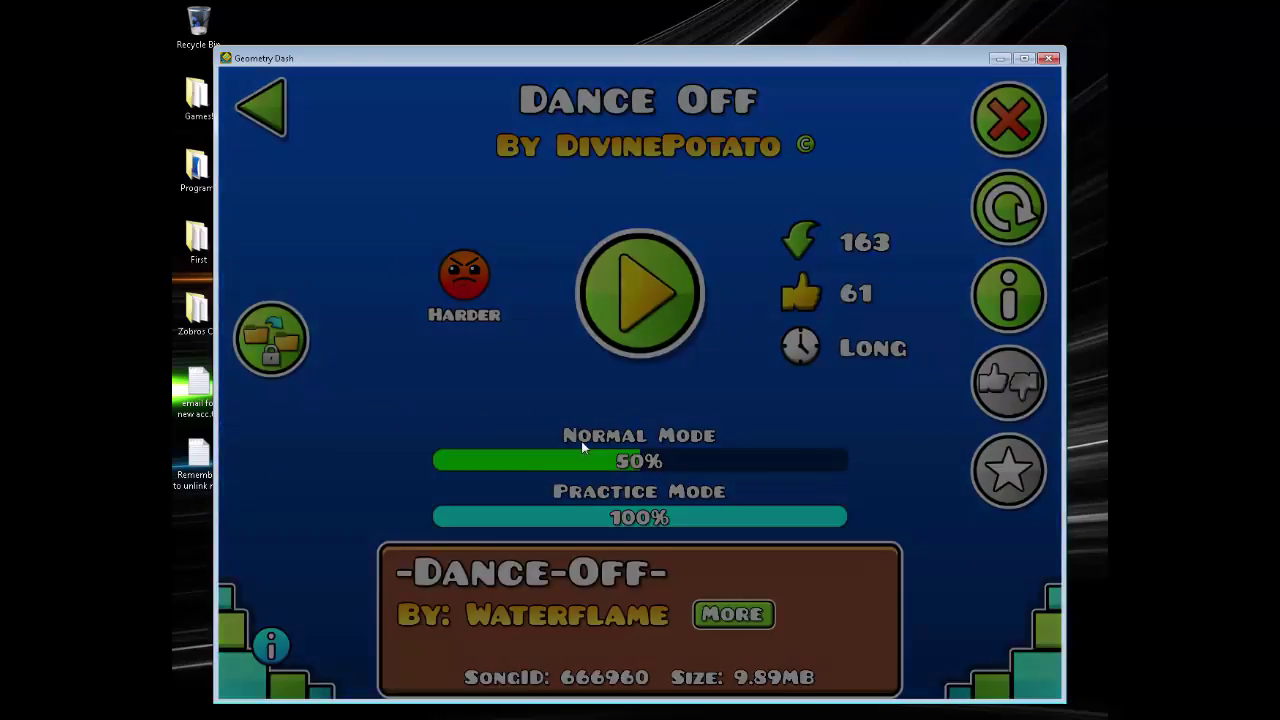
# Set the windowed resolution to 1280x720 in Video Options and apply it.
pyautogui.press('Escape')
pyautogui.press('Escape')
pyautogui.press('Escape')
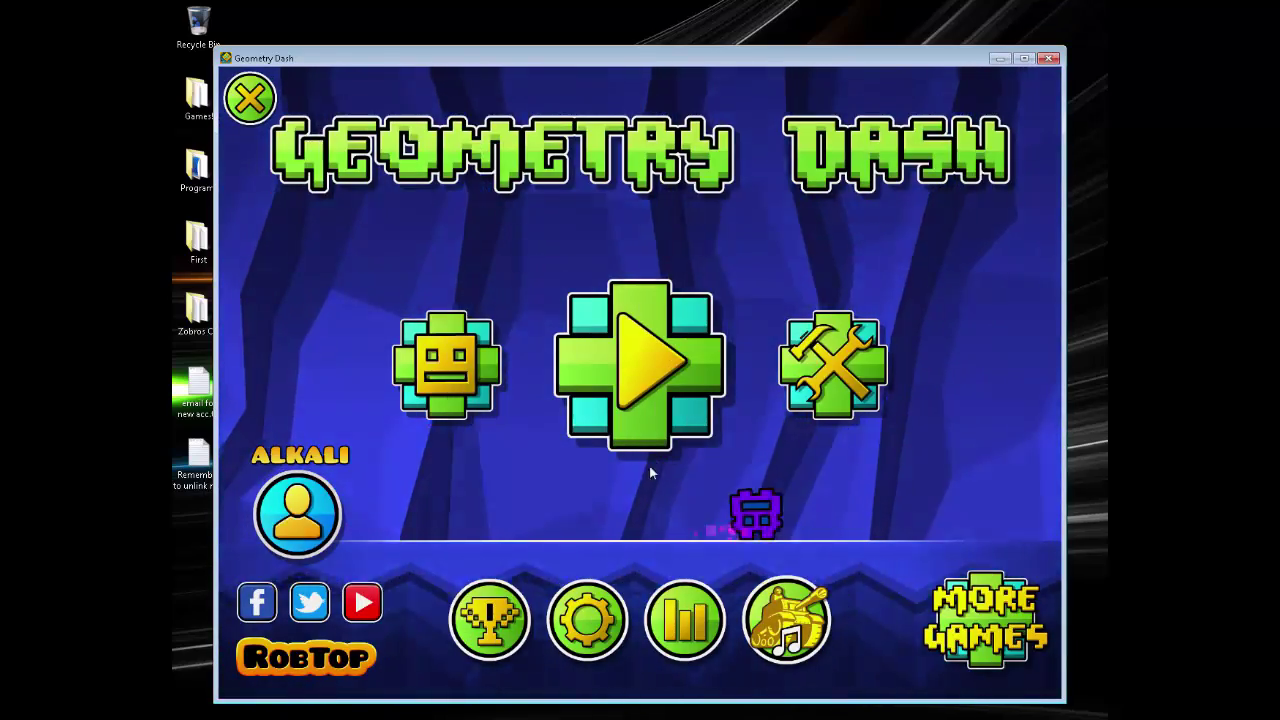
pyautogui.click(586, 614)
pyautogui.click(779, 309)
pyautogui.click(762, 381)
pyautogui.click(762, 381)
pyautogui.click(762, 381)
pyautogui.click(690, 560)
pyautogui.press('Escape')
pyautogui.press('Escape')
pyautogui.press('Escape')
pyautogui.click(810, 370)
# Play Dance Off again, jumping the cube over the first obstacles.
pyautogui.click(710, 340)
pyautogui.click(877, 274)
pyautogui.click(640, 294)
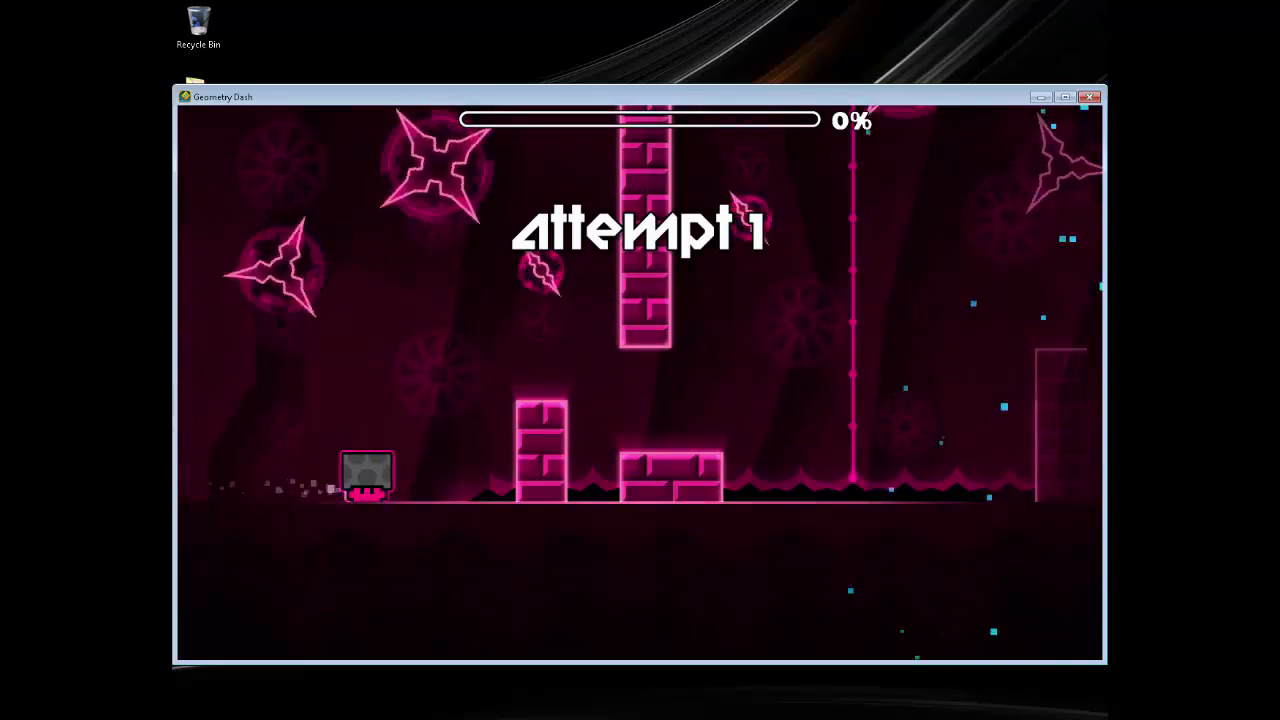
pyautogui.press('space')
pyautogui.press('space')
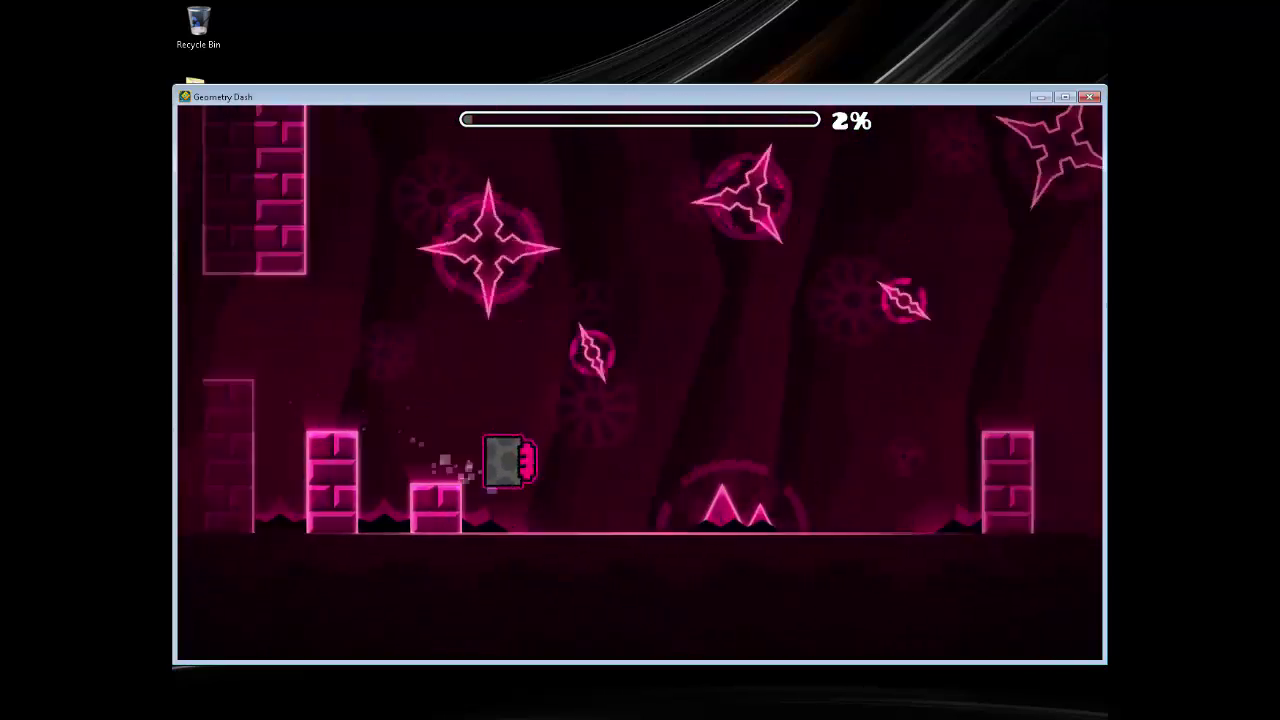
pyautogui.press('space')
pyautogui.press('space')
pyautogui.press('Escape')
pyautogui.press('Escape')
pyautogui.press('Escape')
pyautogui.press('Escape')
pyautogui.press('Escape')
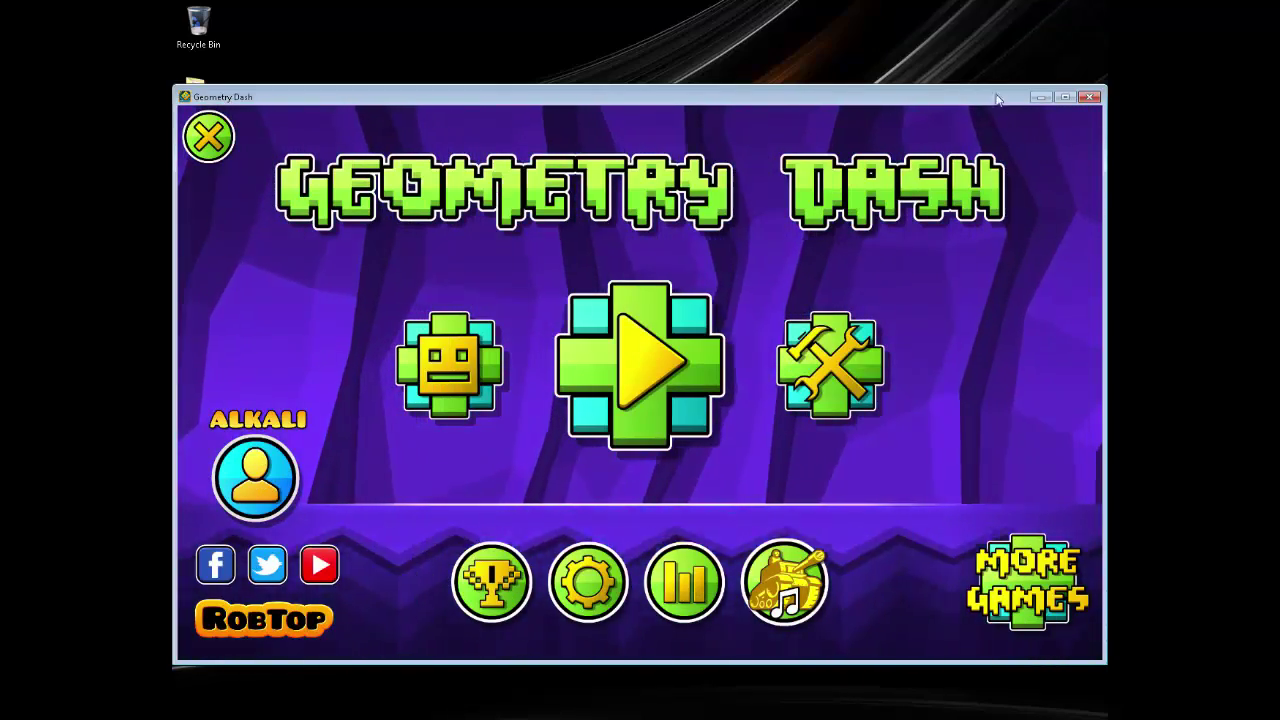
# Close Geometry Dash and launch paint.net from the Start menu.
pyautogui.hotkey('alt', 'F4')
pyautogui.rightClick(508, 514)
pyautogui.click(189, 706)
pyautogui.click(238, 362)
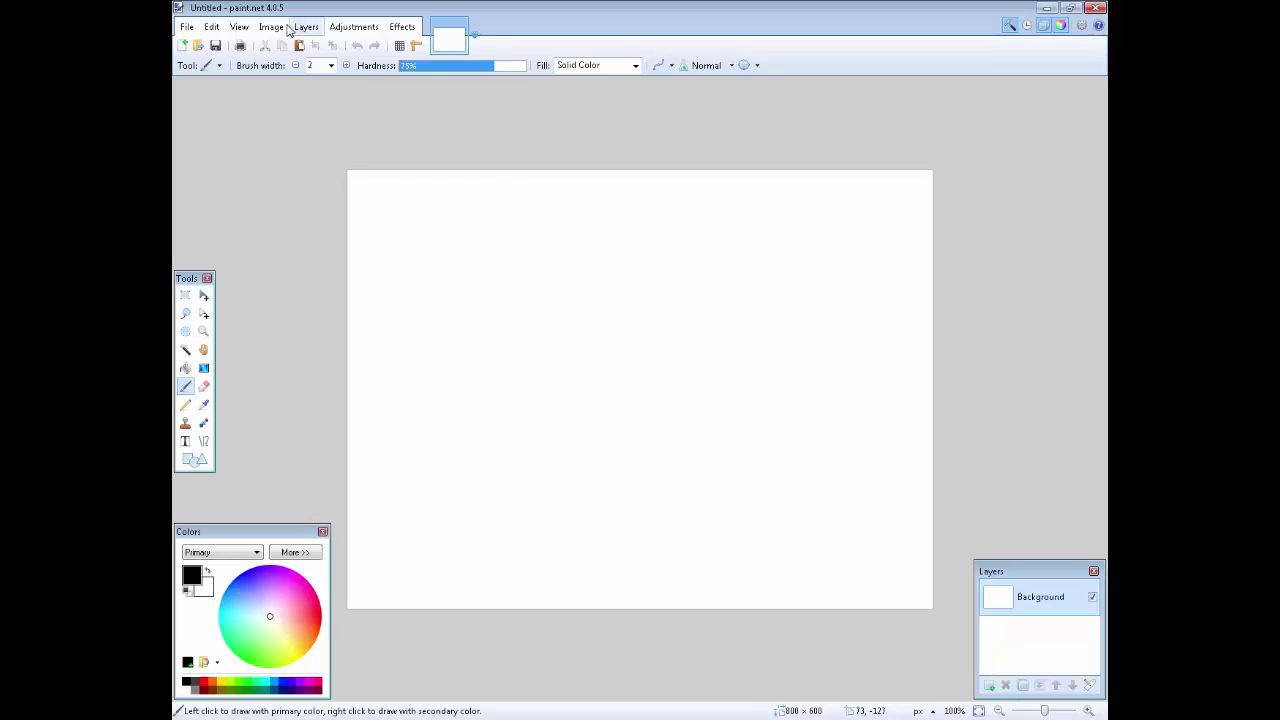
# Resize the canvas to 1280x720 with Image > Canvas Size.
pyautogui.click(271, 26)
pyautogui.click(314, 77)
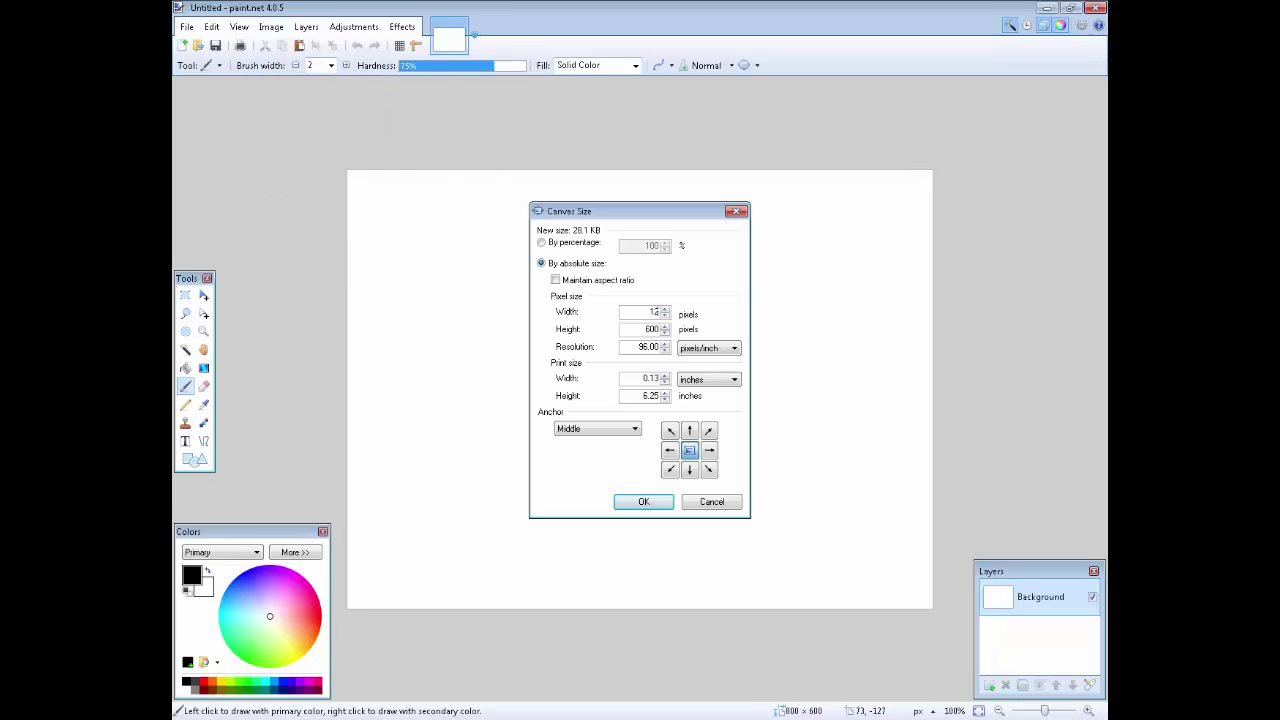
pyautogui.write('720')
pyautogui.click(645, 502)
# Paste the gameplay screenshot, keep the canvas size, and nudge it up past the title bar.
pyautogui.hotkey('ctrl', '-')
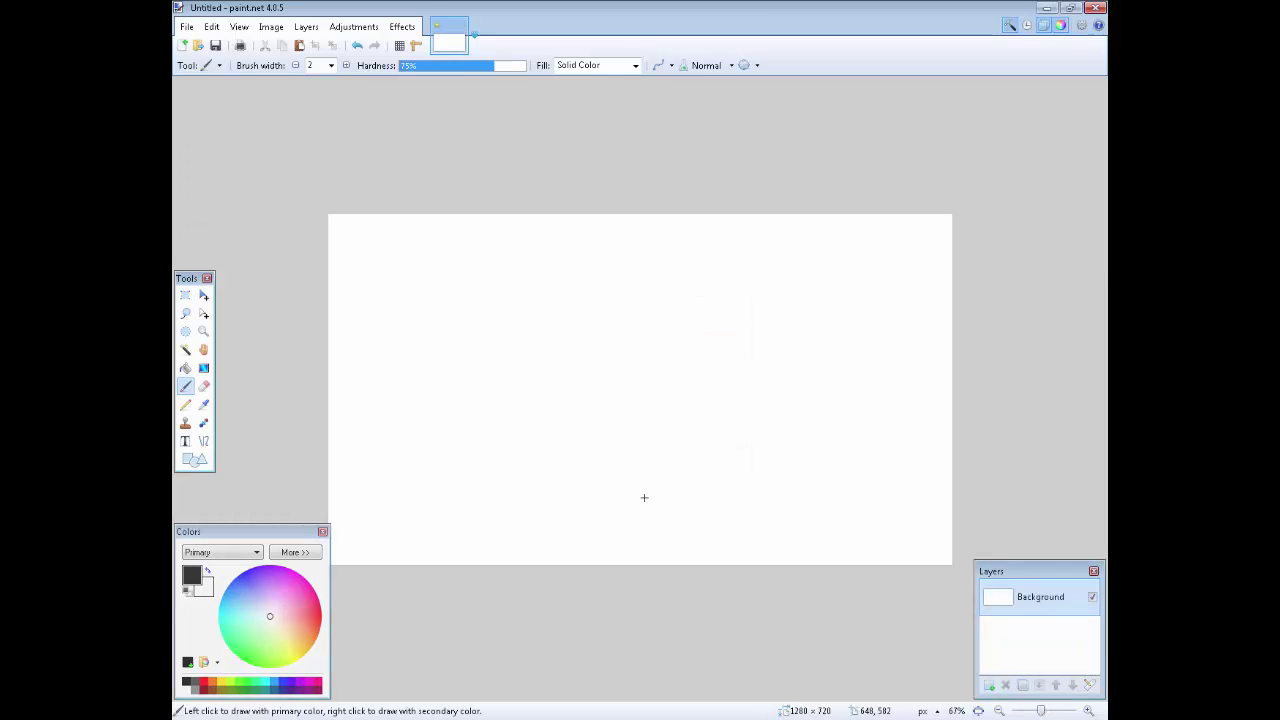
pyautogui.hotkey('ctrl', 'v')
pyautogui.click(604, 472)
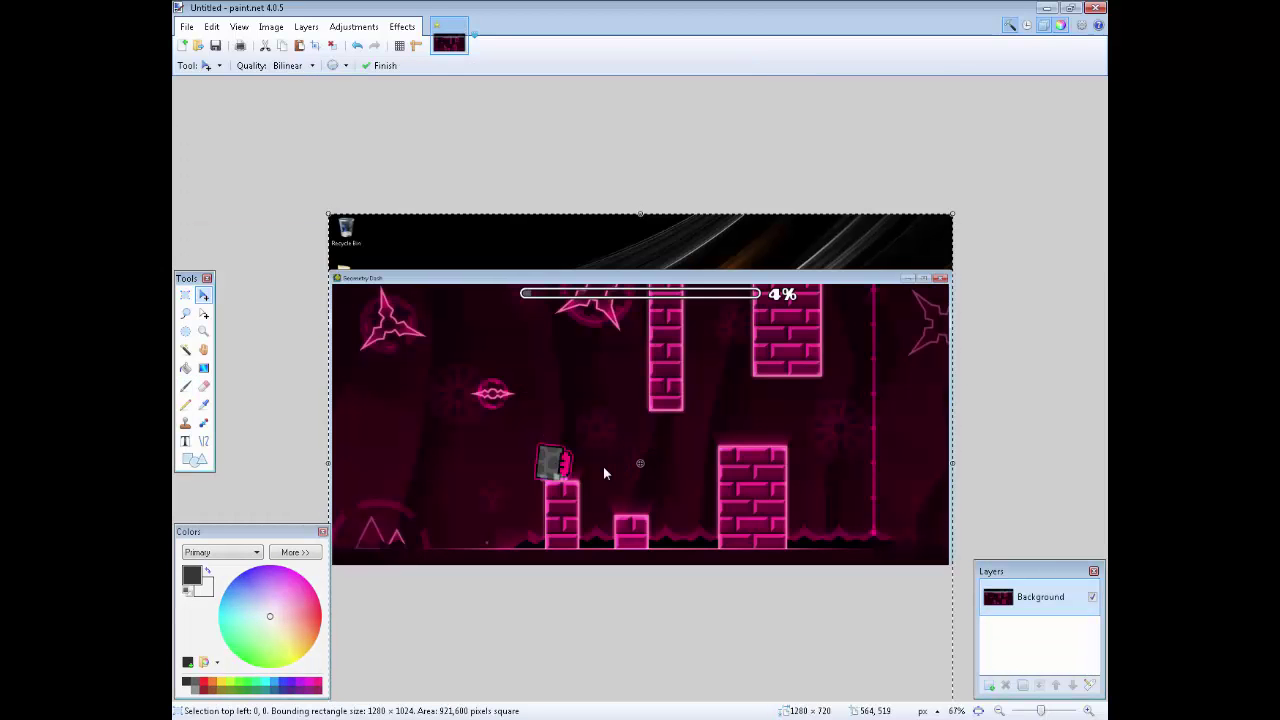
pyautogui.press('Up')
pyautogui.press('Up')
pyautogui.press('Up')
pyautogui.press('Up')
pyautogui.press('Up')
pyautogui.press('Up')
pyautogui.press('Up')
pyautogui.press('Up')
pyautogui.press('Up')
pyautogui.press('Up')
pyautogui.press('Up')
pyautogui.press('Up')
pyautogui.press('Up')
pyautogui.press('Up')
pyautogui.press('Up')
pyautogui.press('Up')
pyautogui.press('Up')
pyautogui.press('Up')
pyautogui.press('Up')
pyautogui.press('Up')
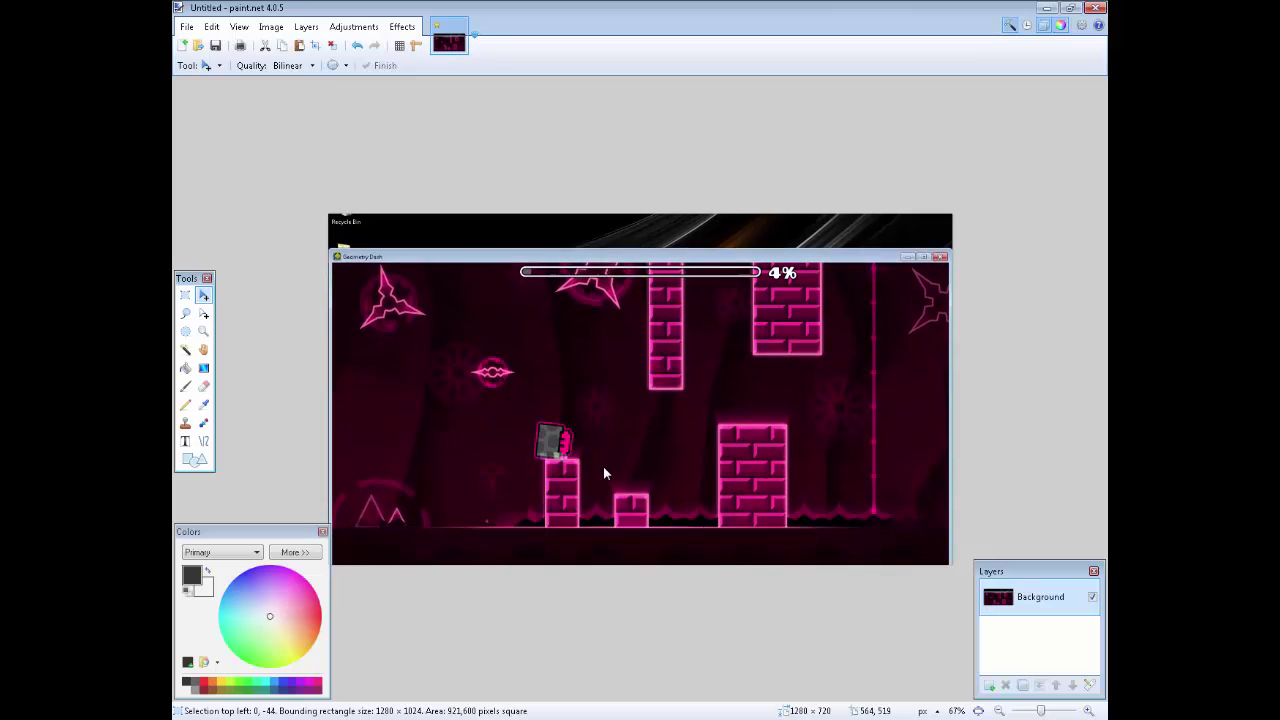
pyautogui.press('Up')
pyautogui.press('Up')
pyautogui.press('Up')
pyautogui.press('Up')
pyautogui.press('Up')
pyautogui.press('Up')
pyautogui.press('Up')
pyautogui.press('Up')
pyautogui.press('Up')
pyautogui.press('Up')
pyautogui.press('Up')
pyautogui.press('Up')
pyautogui.press('Up')
pyautogui.press('Up')
pyautogui.press('Up')
pyautogui.press('Up')
pyautogui.press('Up')
pyautogui.press('Up')
pyautogui.press('Up')
pyautogui.press('Up')
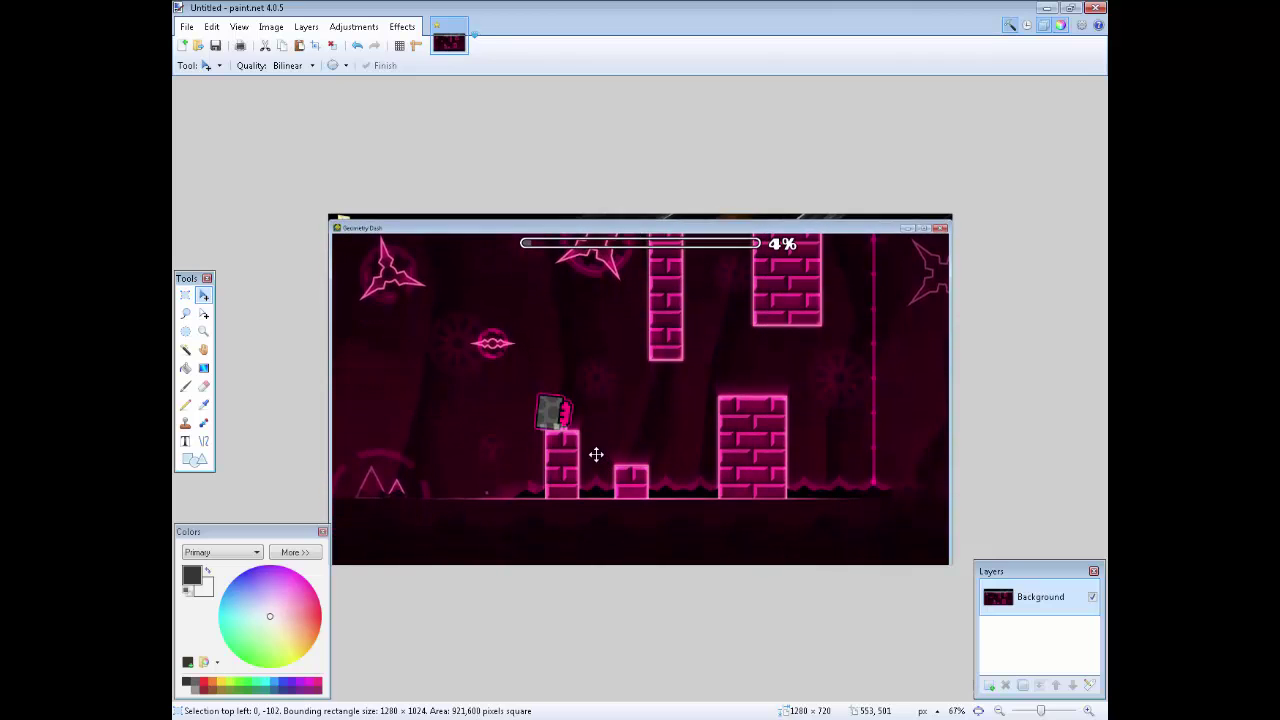
pyautogui.press('Up')
pyautogui.press('Up')
pyautogui.press('Up')
pyautogui.press('Up')
pyautogui.press('Up')
pyautogui.press('Up')
pyautogui.press('Up')
pyautogui.press('Up')
pyautogui.press('Up')
pyautogui.press('Up')
pyautogui.press('Up')
pyautogui.press('Up')
pyautogui.press('Up')
pyautogui.press('Up')
pyautogui.press('Up')
pyautogui.press('Up')
pyautogui.press('Up')
pyautogui.press('Up')
pyautogui.press('Up')
pyautogui.press('Up')
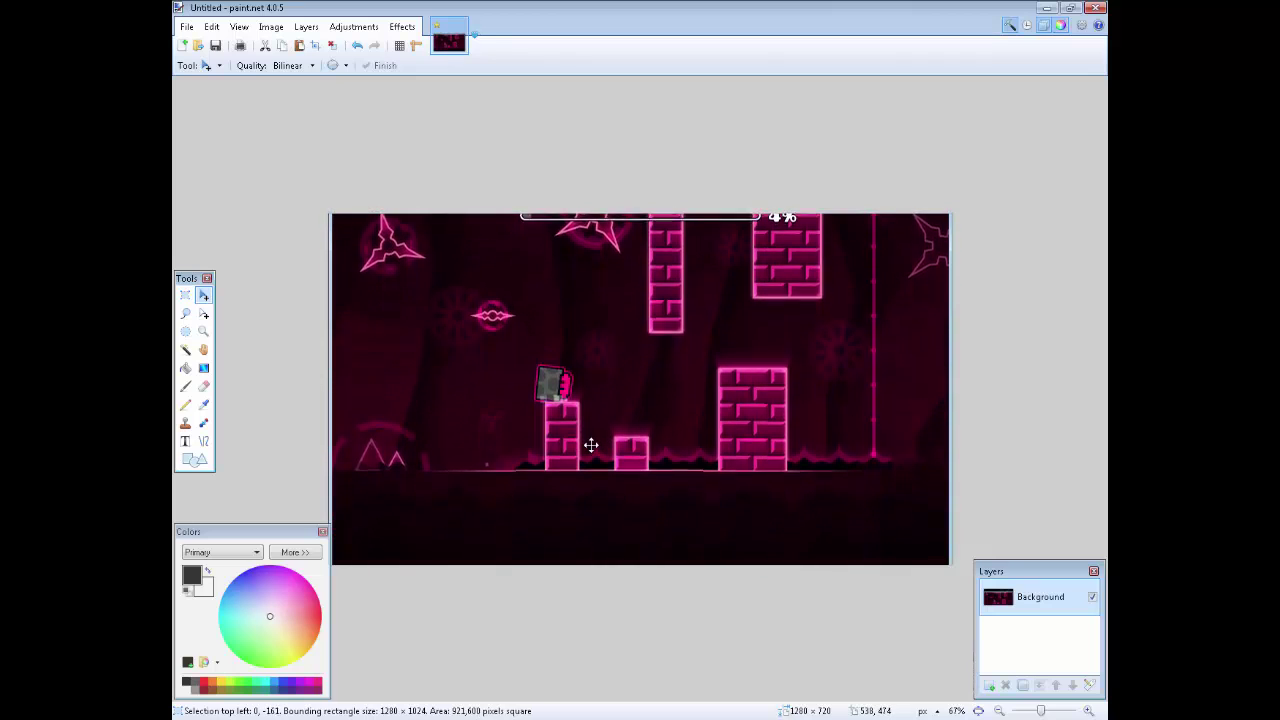
pyautogui.press('Up')
pyautogui.press('Up')
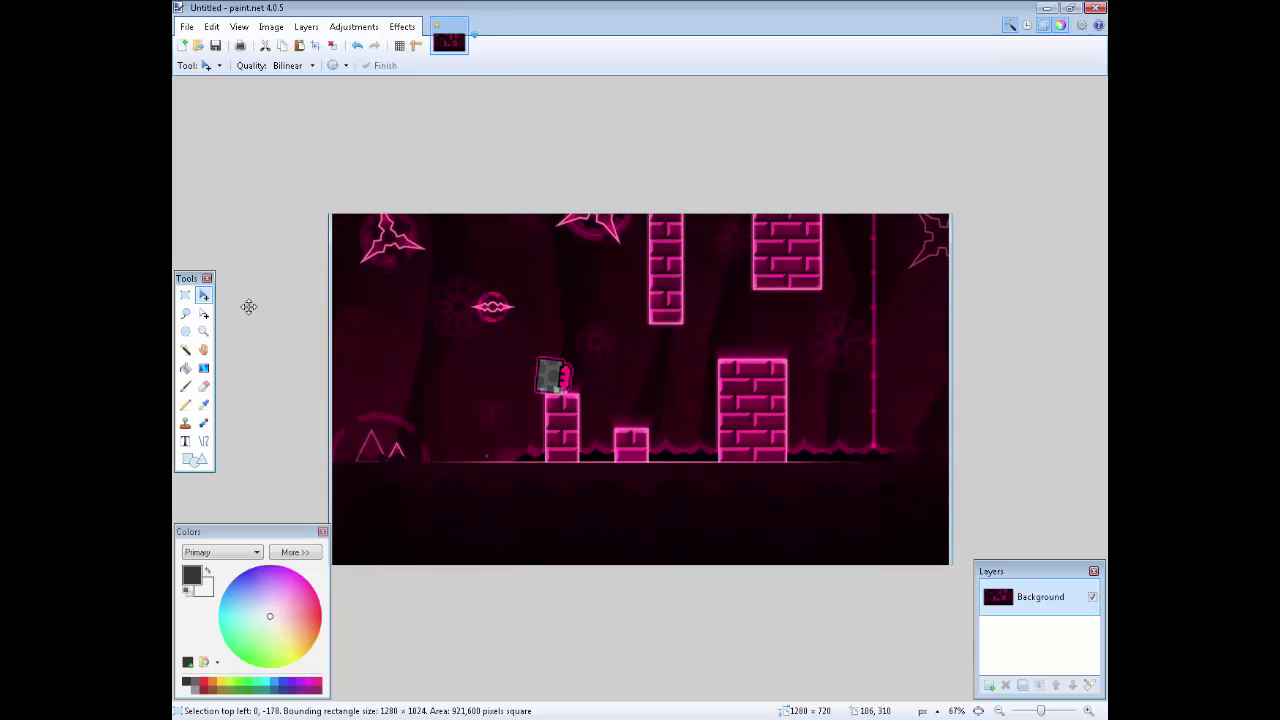
# Finalize the pasted screenshot and check the left and right edge strips, then deselect.
pyautogui.click(185, 294)
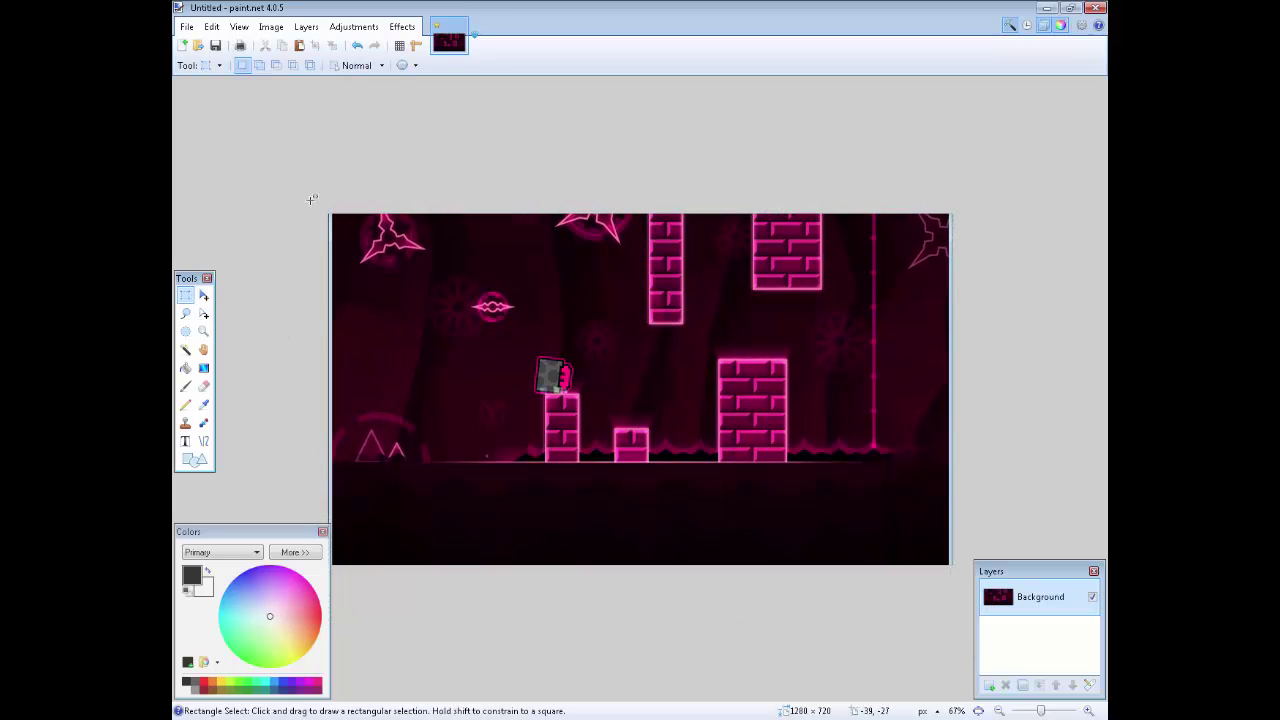
pyautogui.click(203, 405)
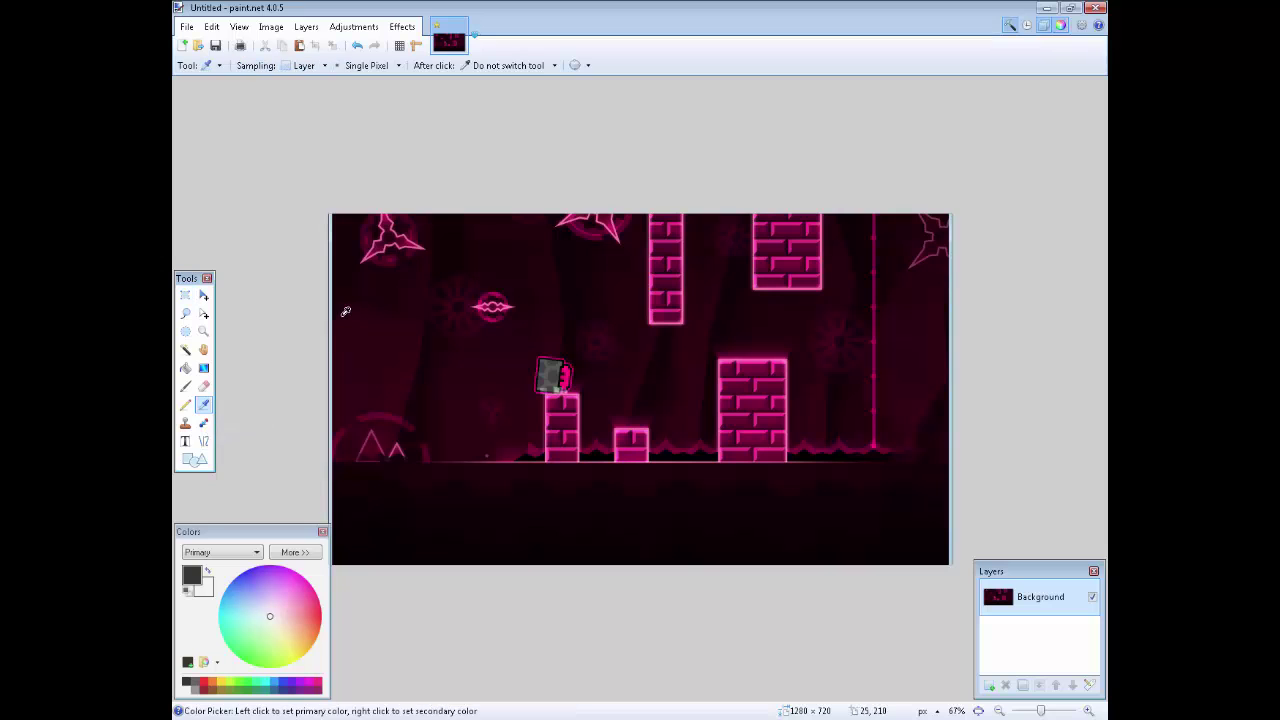
pyautogui.click(185, 296)
pyautogui.moveTo(335, 207)
pyautogui.mouseDown()
pyautogui.moveTo(318, 560)
pyautogui.moveTo(308, 229)
pyautogui.moveTo(332, 220)
pyautogui.mouseUp()
pyautogui.moveTo(339, 299); pyautogui.dragTo(331, 278)
pyautogui.moveTo(490, 421); pyautogui.dragTo(492, 424)
pyautogui.moveTo(947, 194); pyautogui.dragTo(948, 638)
pyautogui.click(903, 577)
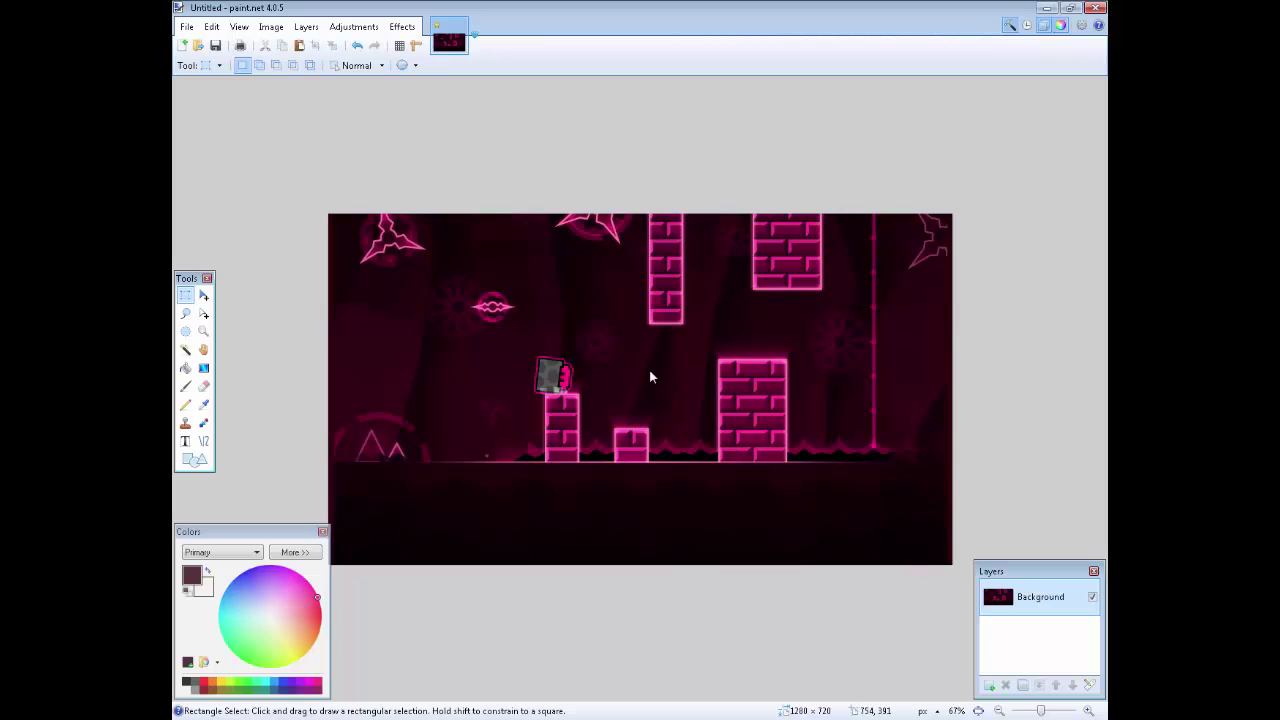
# Save the image as ThumbnailTest.png in the GD folder, accepting the PNG settings.
pyautogui.hotkey('ctrl', 's')
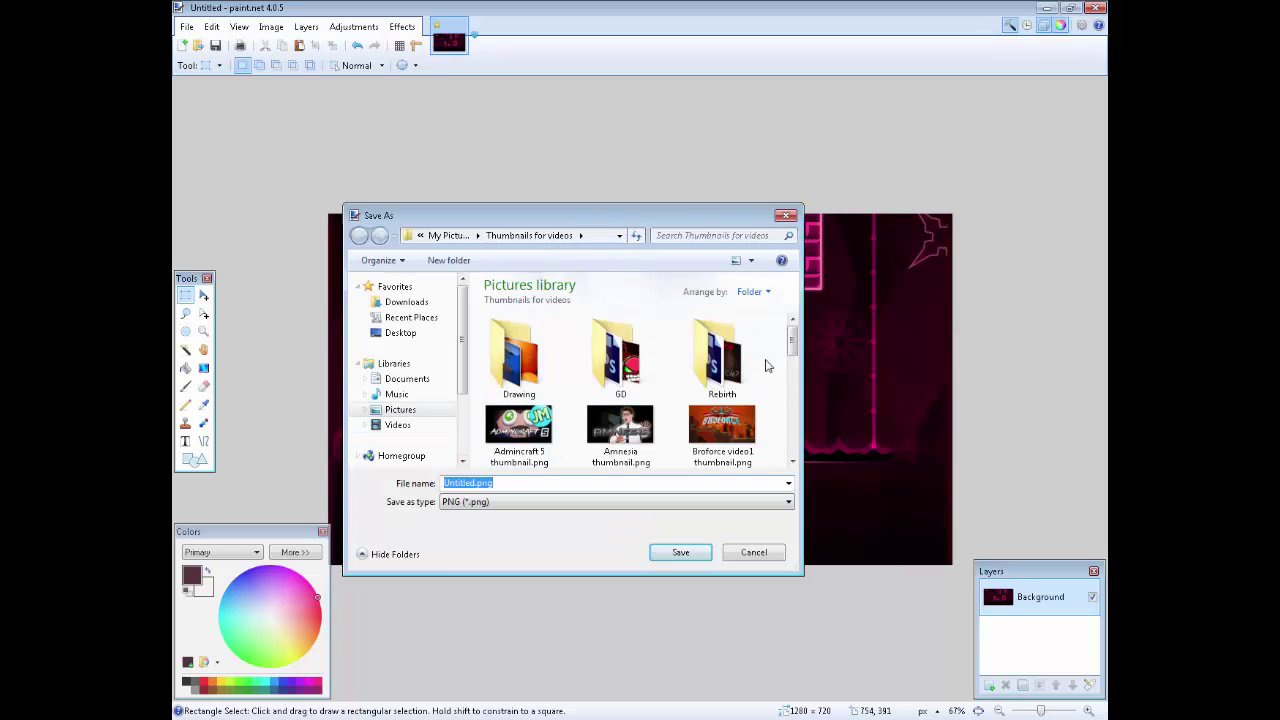
pyautogui.doubleClick(620, 355)
pyautogui.write('ThumbnailTest')
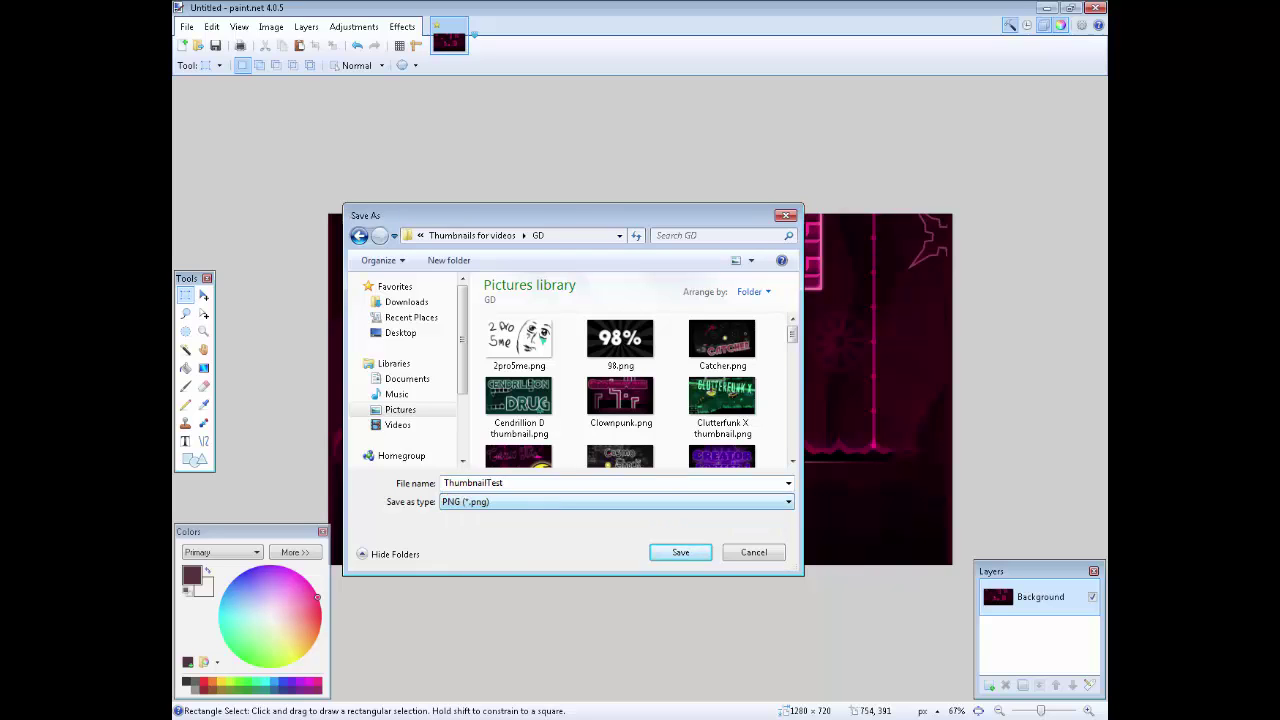
pyautogui.press('Return')
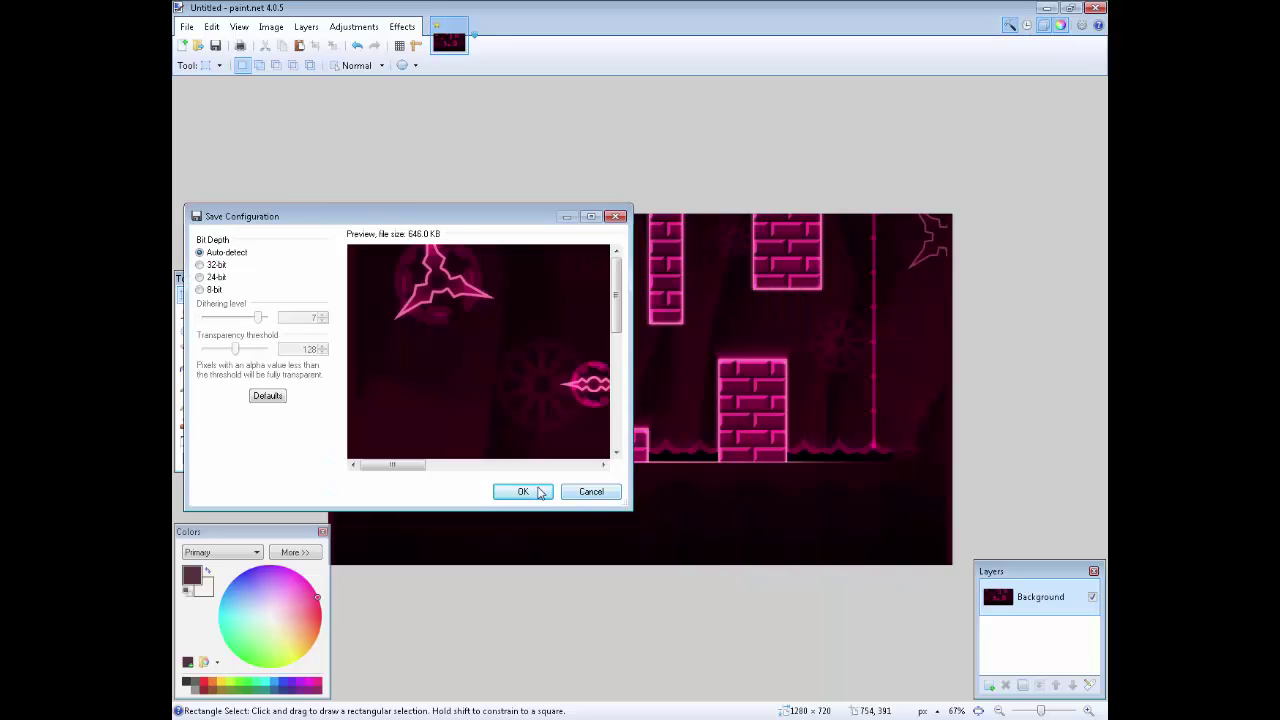
pyautogui.click(522, 490)
# Close paint.net and refresh the desktop.
pyautogui.click(1097, 8)
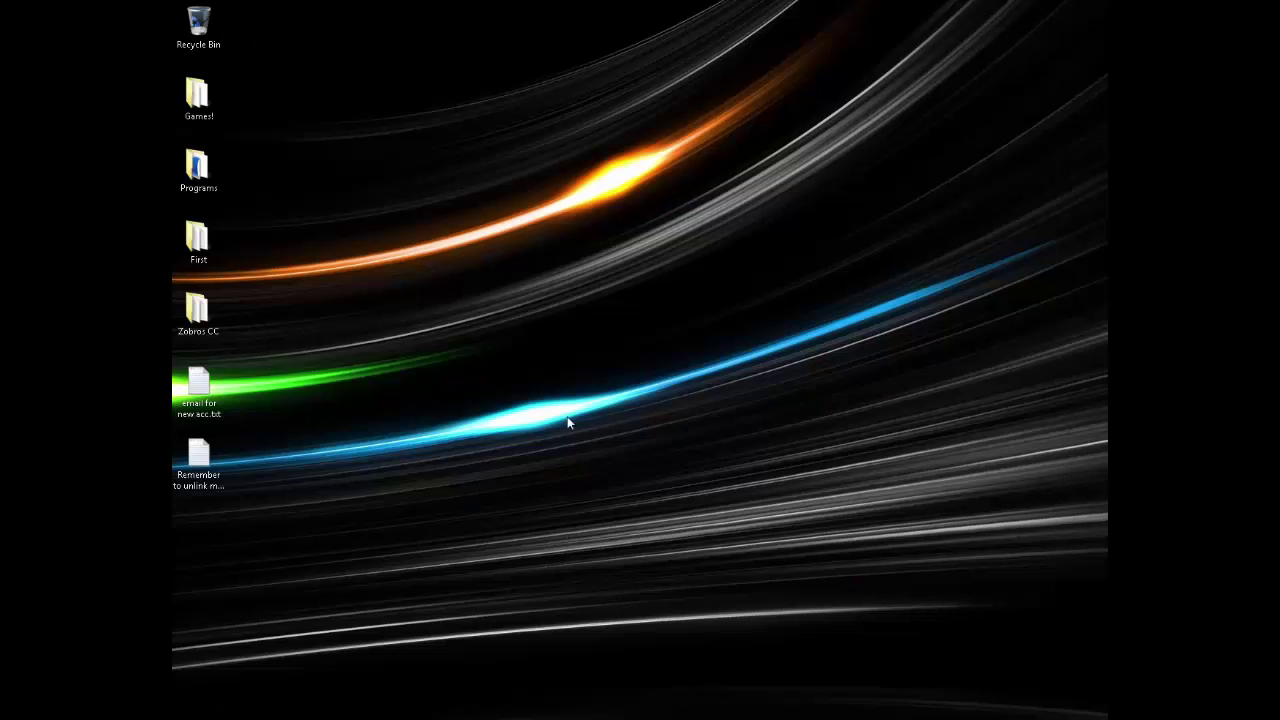
pyautogui.rightClick(524, 437)
pyautogui.click(536, 498)
pyautogui.press('super')
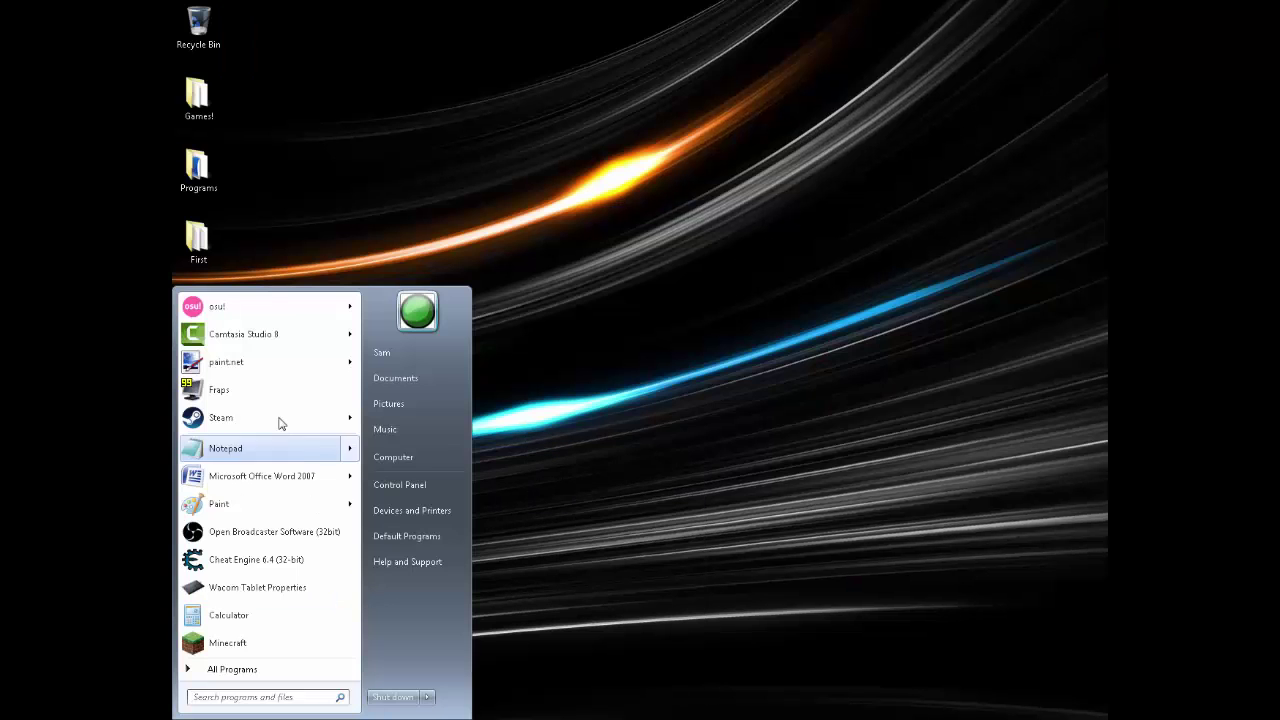
pyautogui.click(358, 191)
# Run PhotoshopCS6Portable.exe from Programs > PhotoshopPortable.
pyautogui.doubleClick(198, 170)
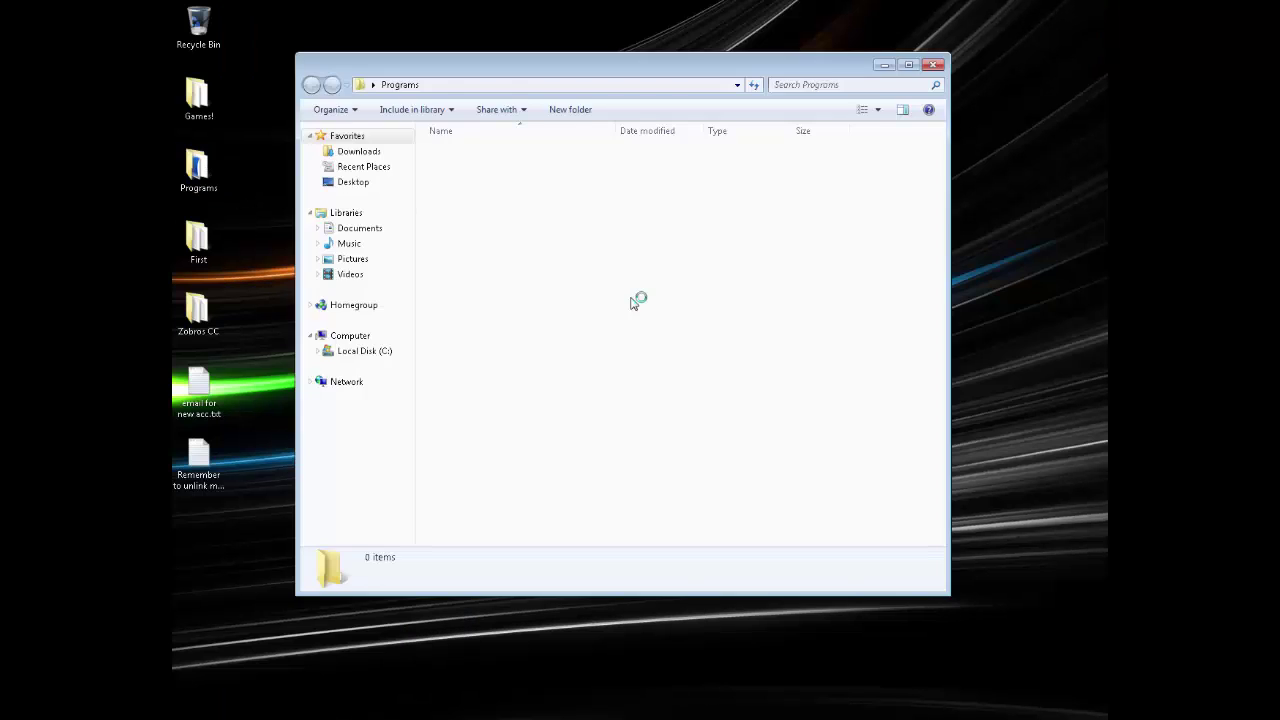
pyautogui.doubleClick(463, 200)
pyautogui.click(490, 199)
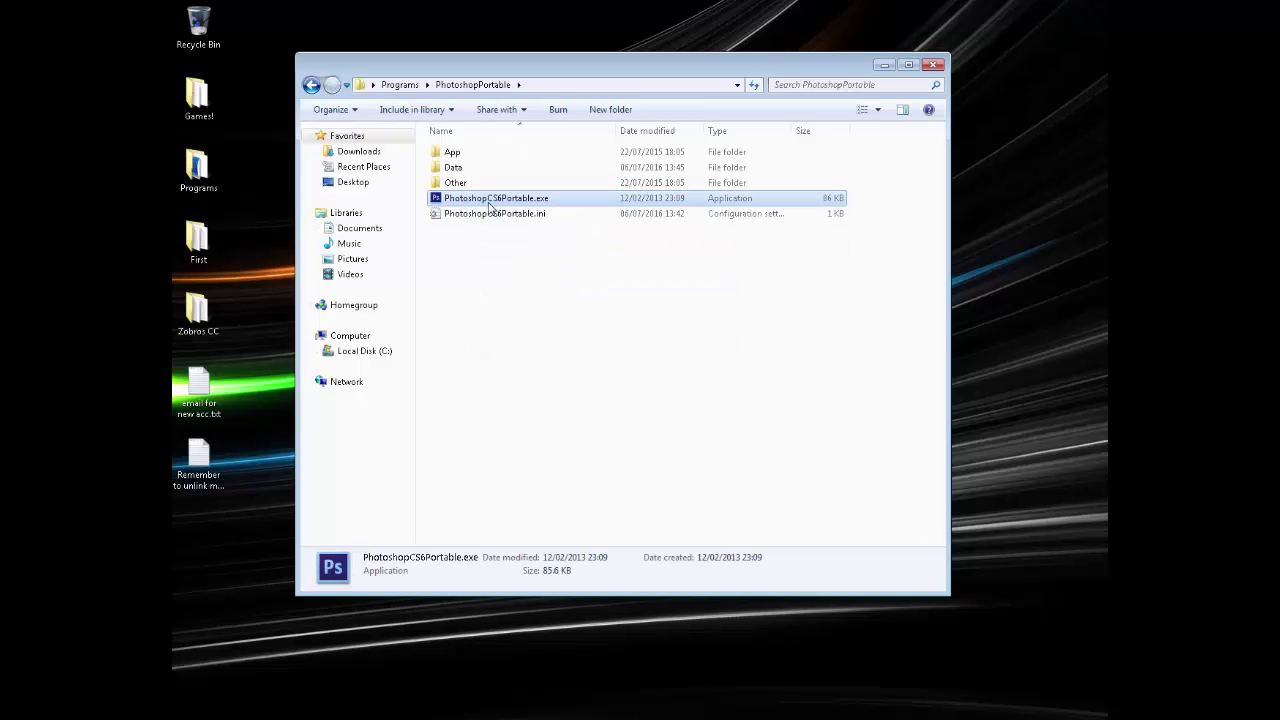
pyautogui.click(884, 66)
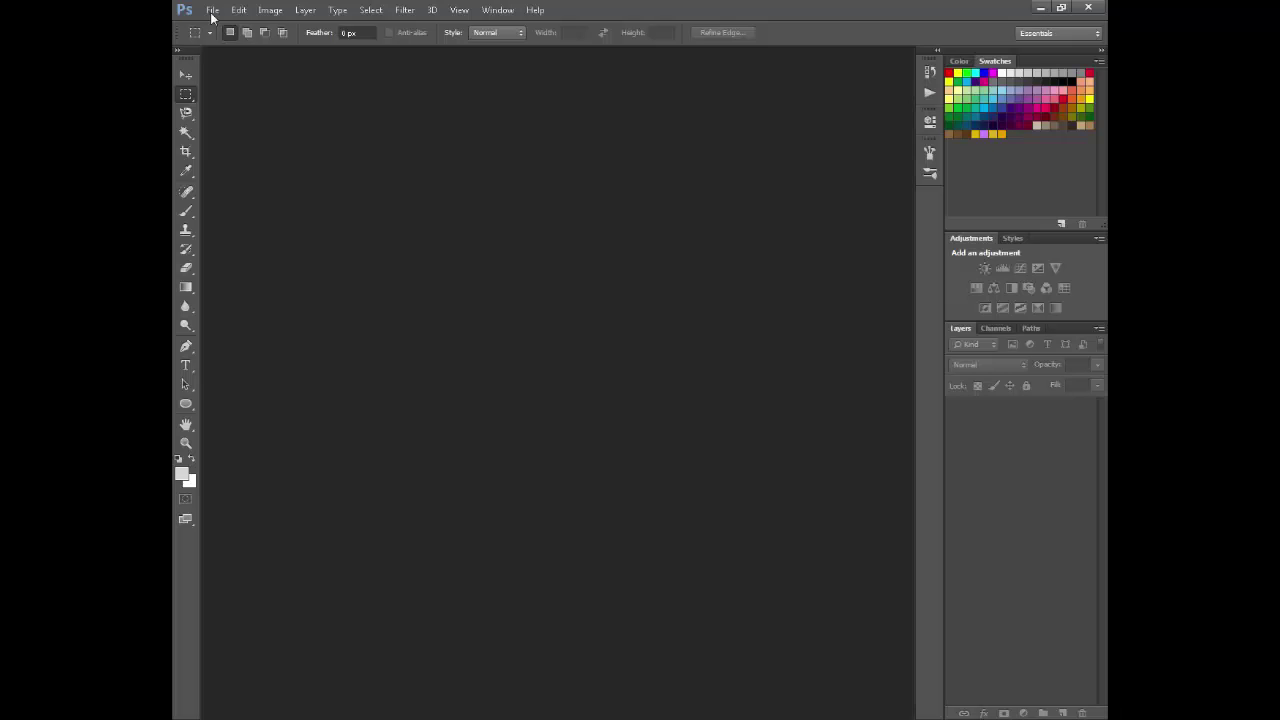
# Open ThumbnailTest.png from the GD folder through File > Open.
pyautogui.click(213, 10)
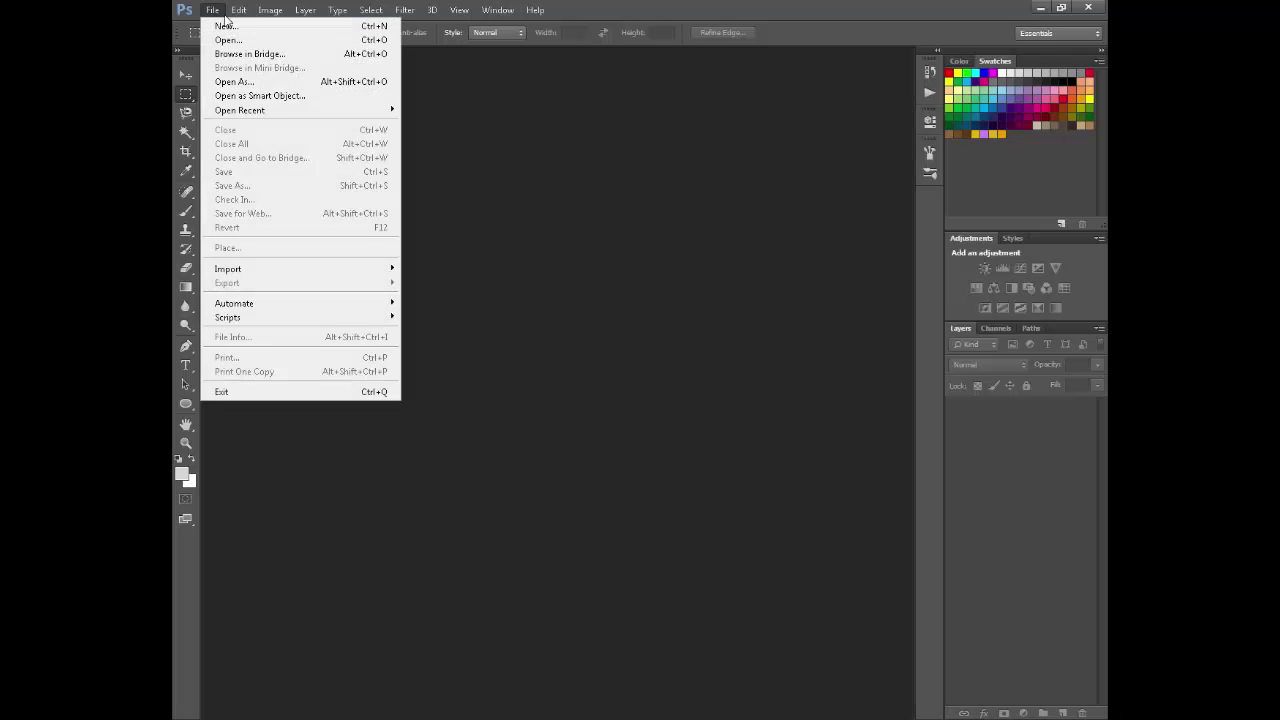
pyautogui.click(232, 41)
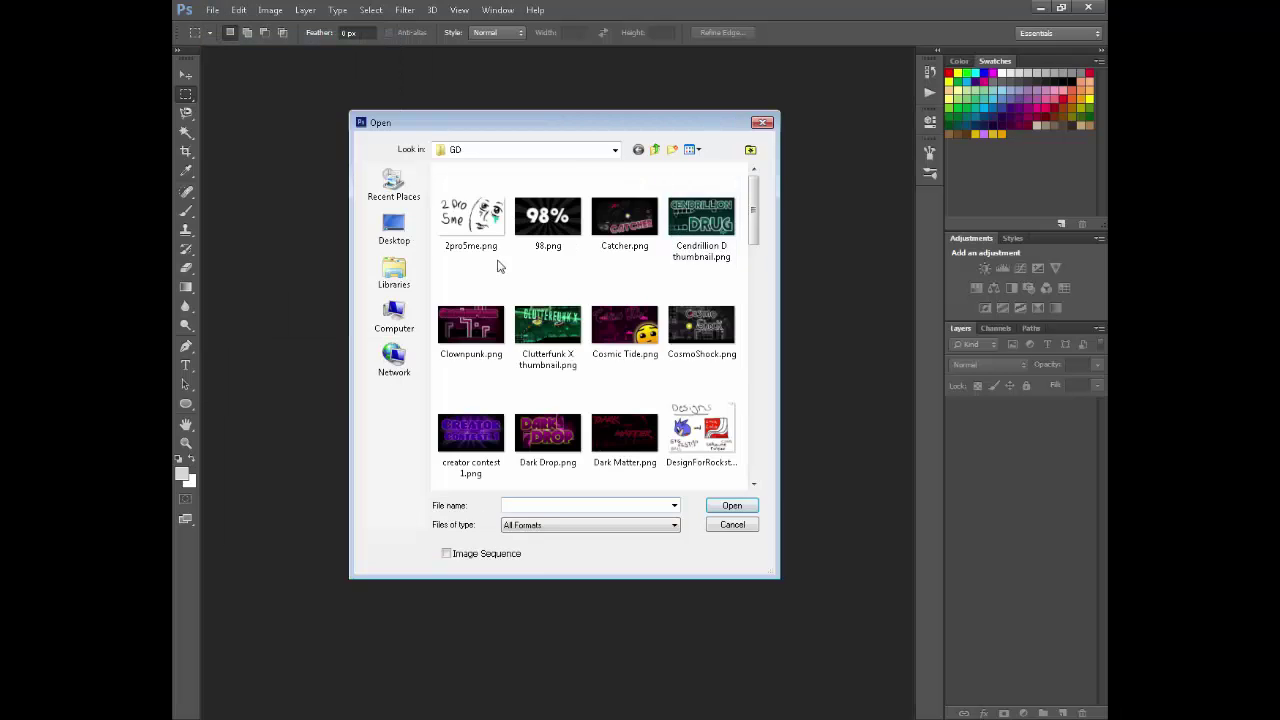
pyautogui.moveTo(757, 196); pyautogui.dragTo(755, 482)
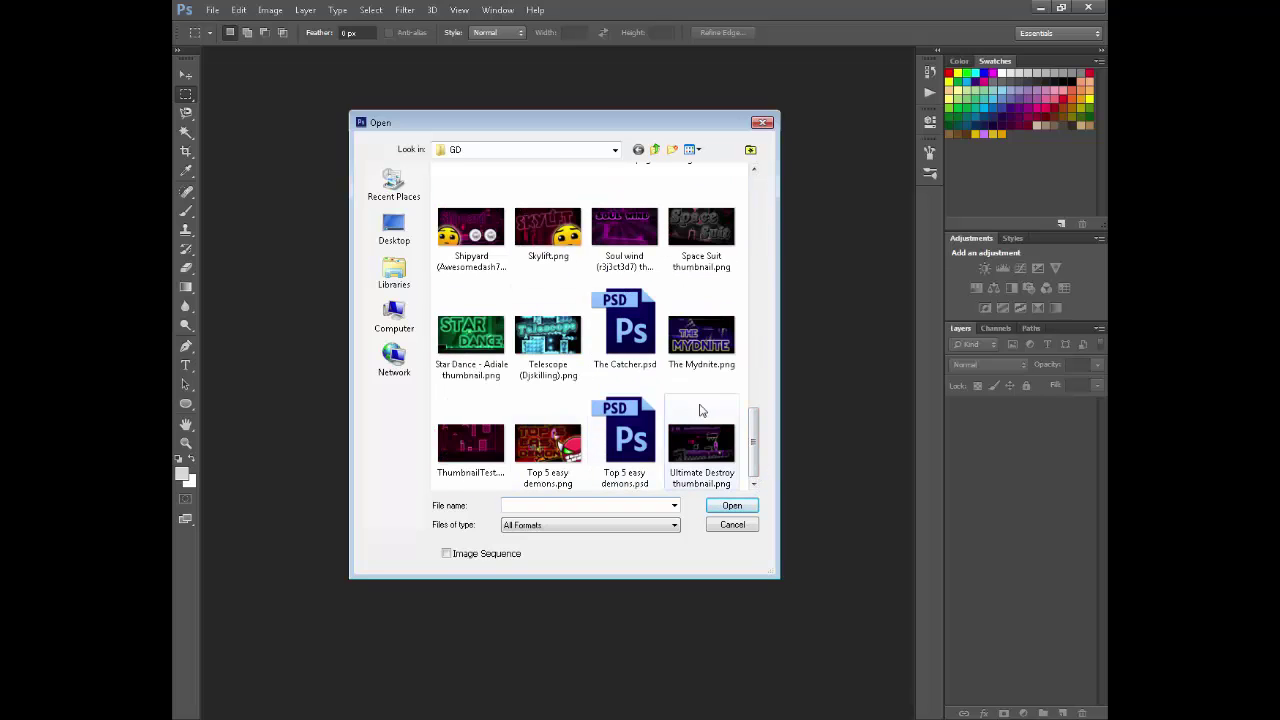
pyautogui.doubleClick(470, 440)
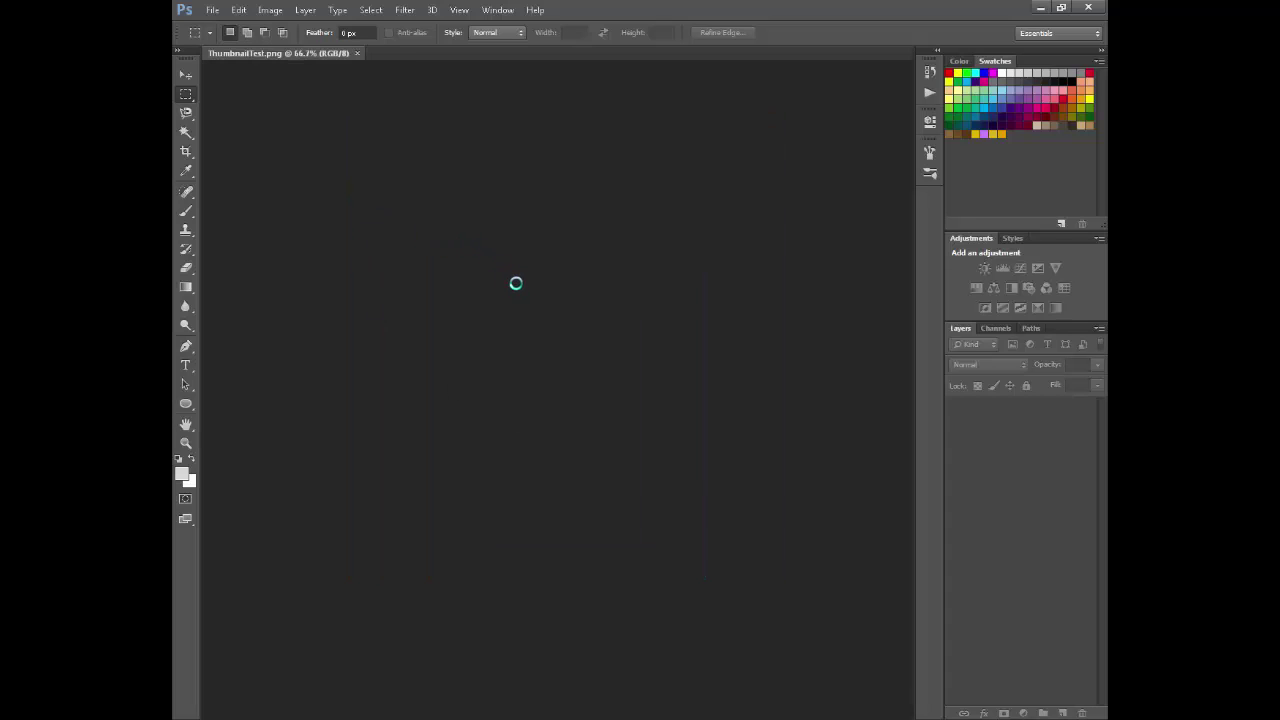
# Set up a black Brush at 100% opacity and 174 px size.
pyautogui.click(186, 211)
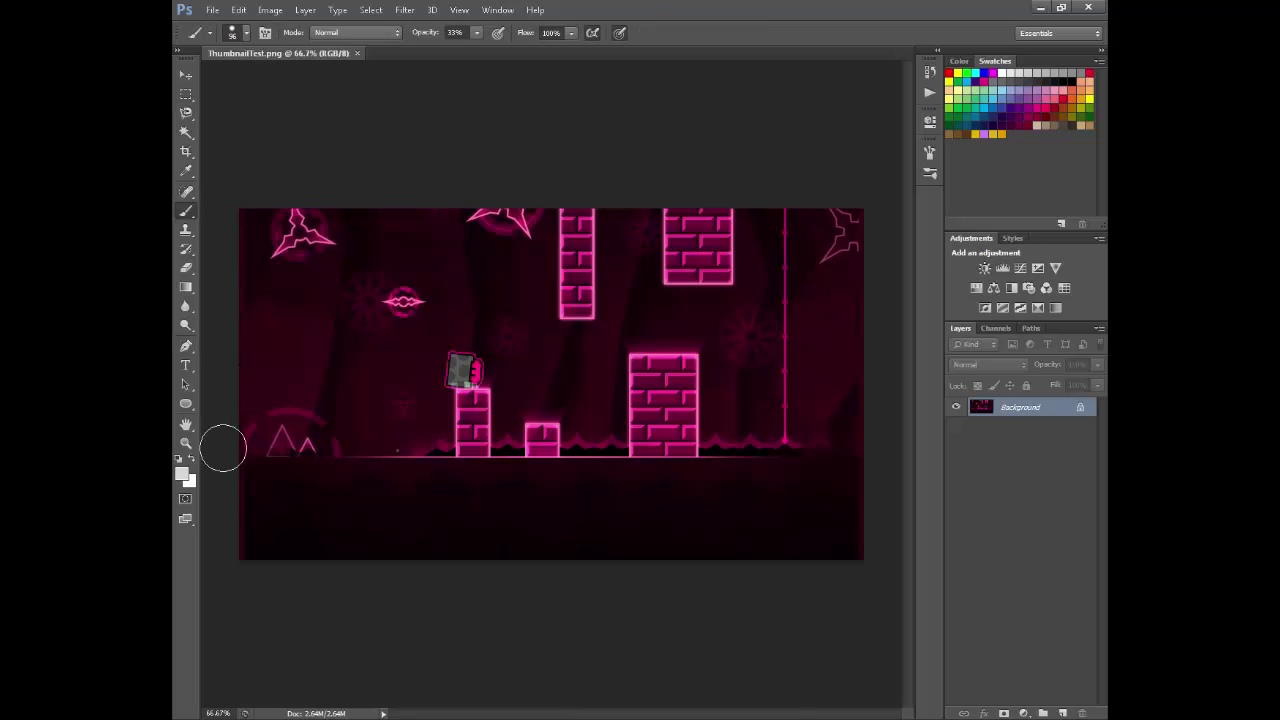
pyautogui.click(184, 472)
pyautogui.moveTo(458, 596); pyautogui.dragTo(407, 690)
pyautogui.click(740, 513)
pyautogui.click(477, 33)
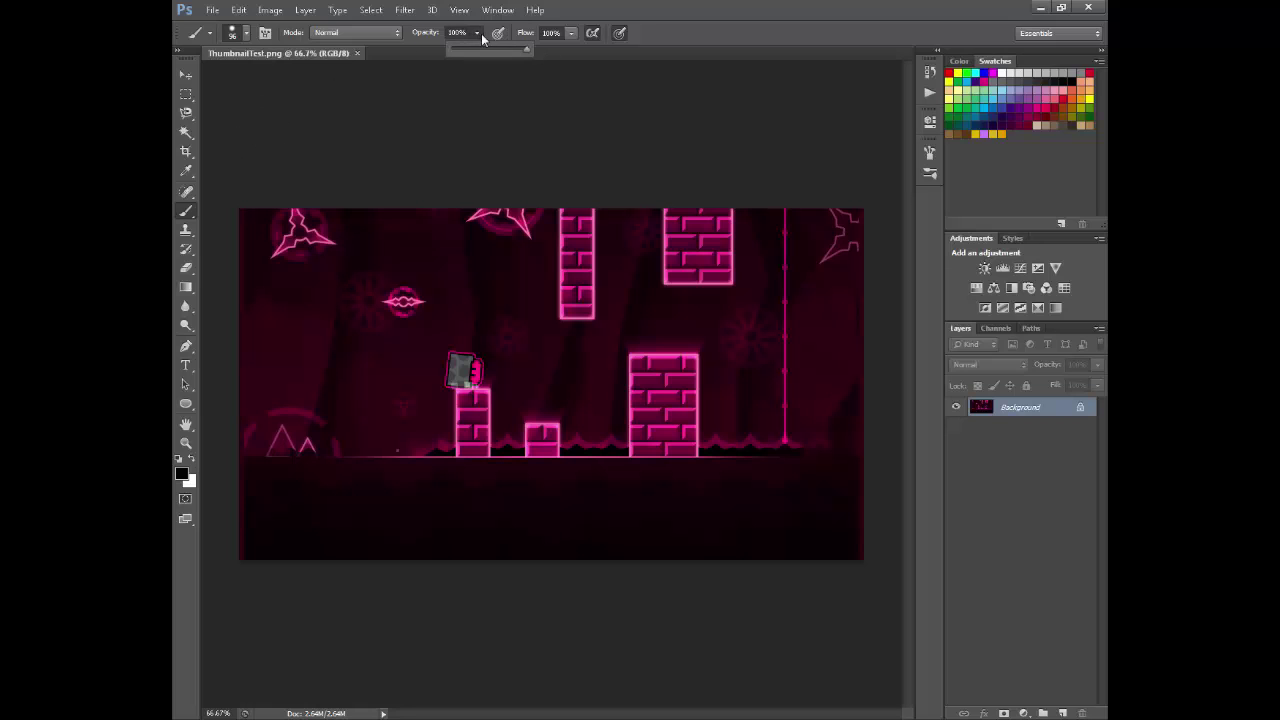
pyautogui.click(243, 34)
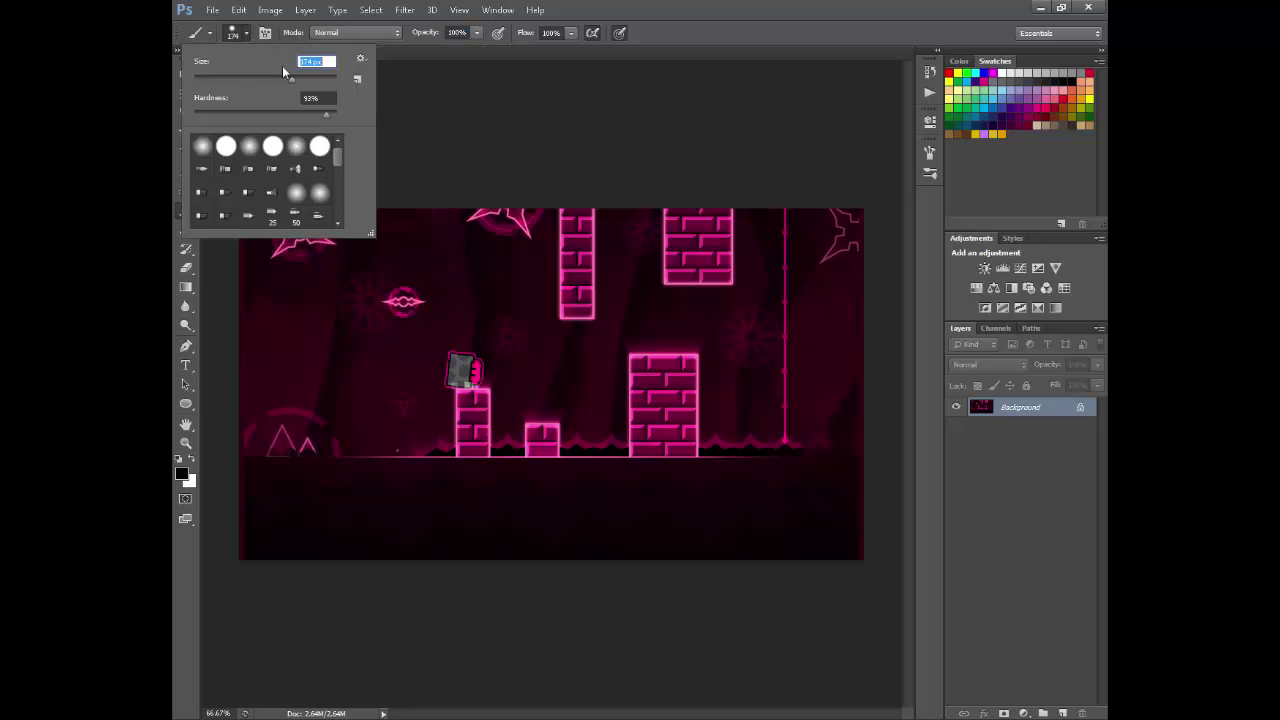
pyautogui.press('Return')
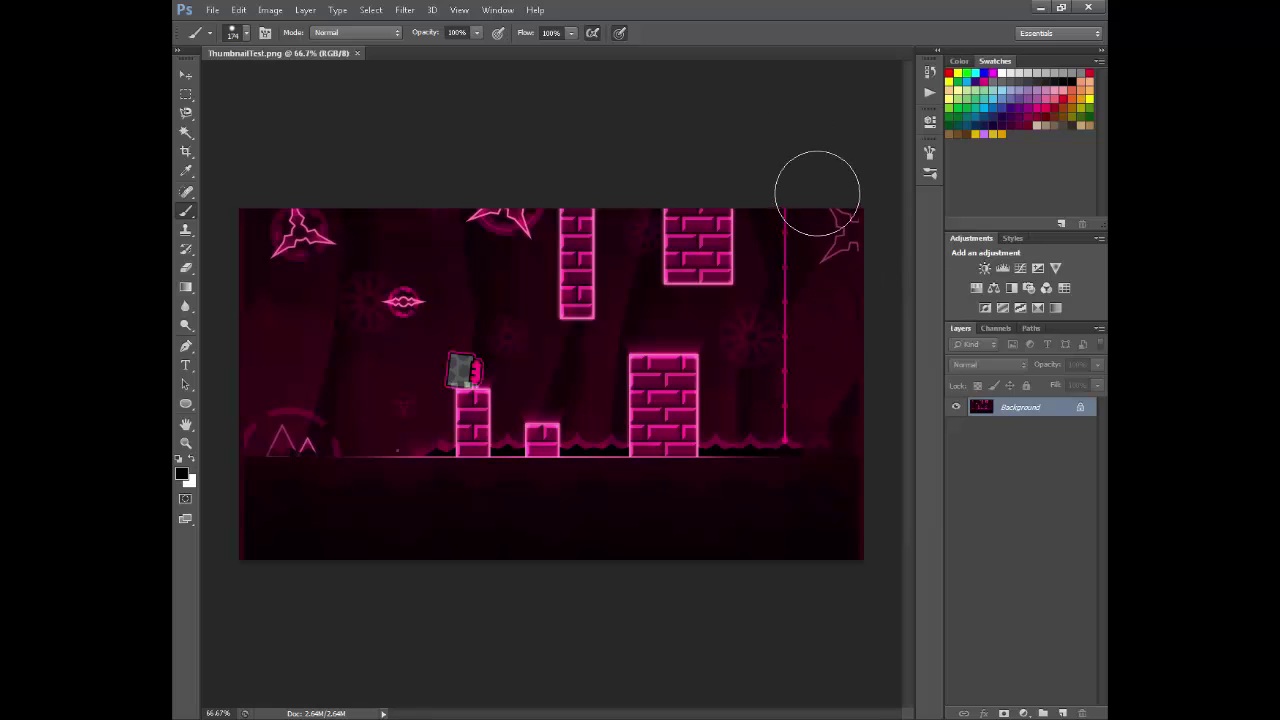
# Lower the brush hardness to 79% after trial strokes down the right edge.
pyautogui.moveTo(820, 191)
pyautogui.mouseDown()
pyautogui.moveTo(854, 466)
pyautogui.moveTo(806, 578)
pyautogui.mouseUp()
pyautogui.hotkey('ctrl', 'z')
pyautogui.click(245, 32)
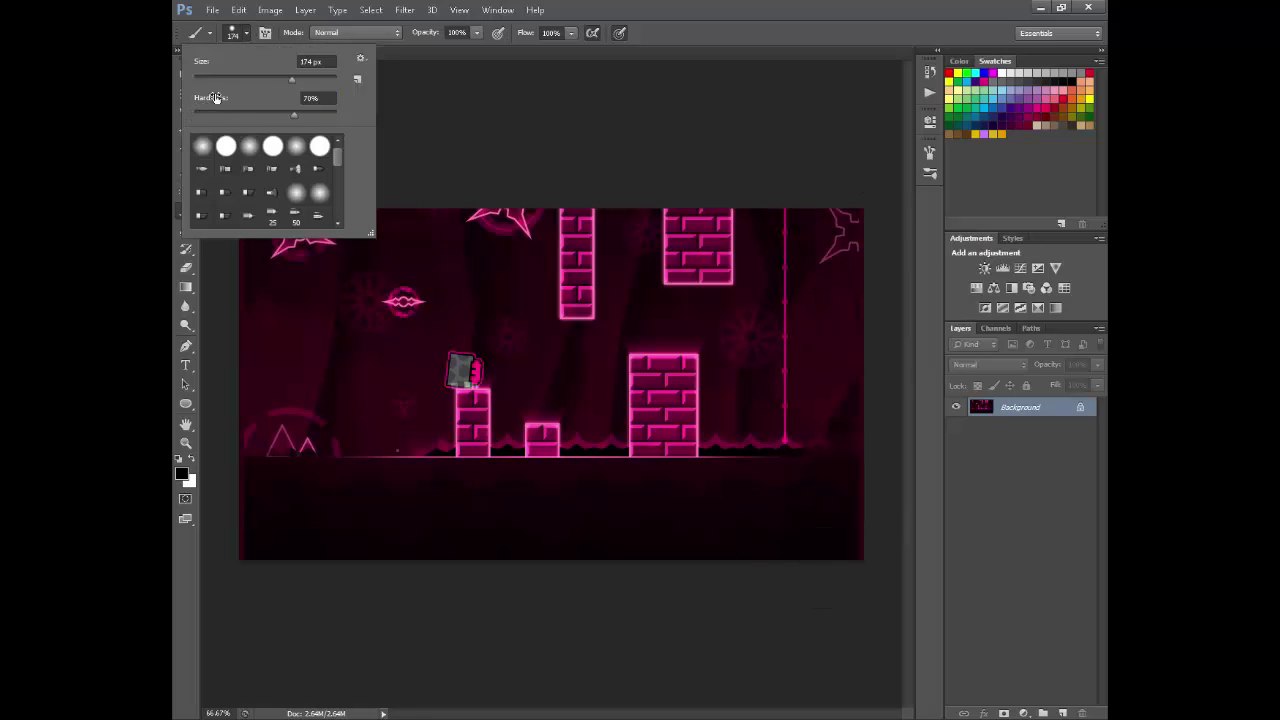
pyautogui.moveTo(197, 117); pyautogui.dragTo(202, 110)
pyautogui.click(245, 34)
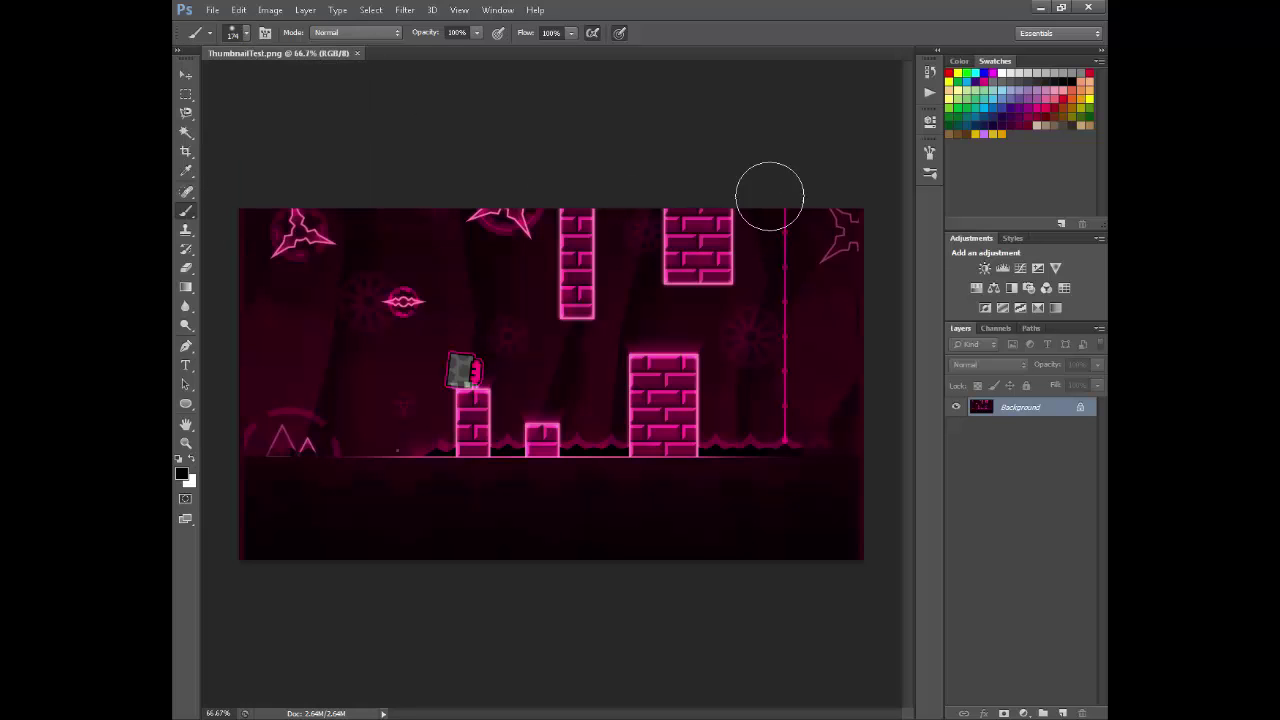
pyautogui.moveTo(821, 184)
pyautogui.mouseDown()
pyautogui.moveTo(872, 331)
pyautogui.moveTo(860, 501)
pyautogui.moveTo(798, 587)
pyautogui.mouseUp()
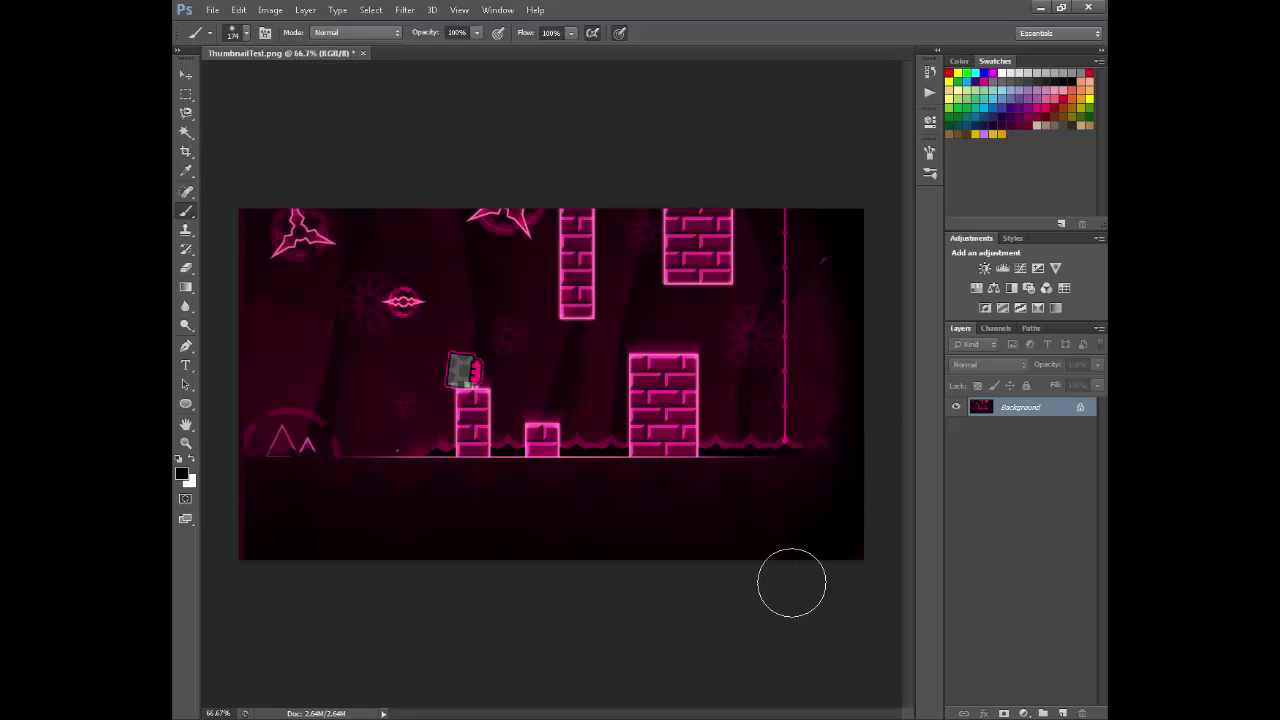
pyautogui.hotkey('ctrl', 'z')
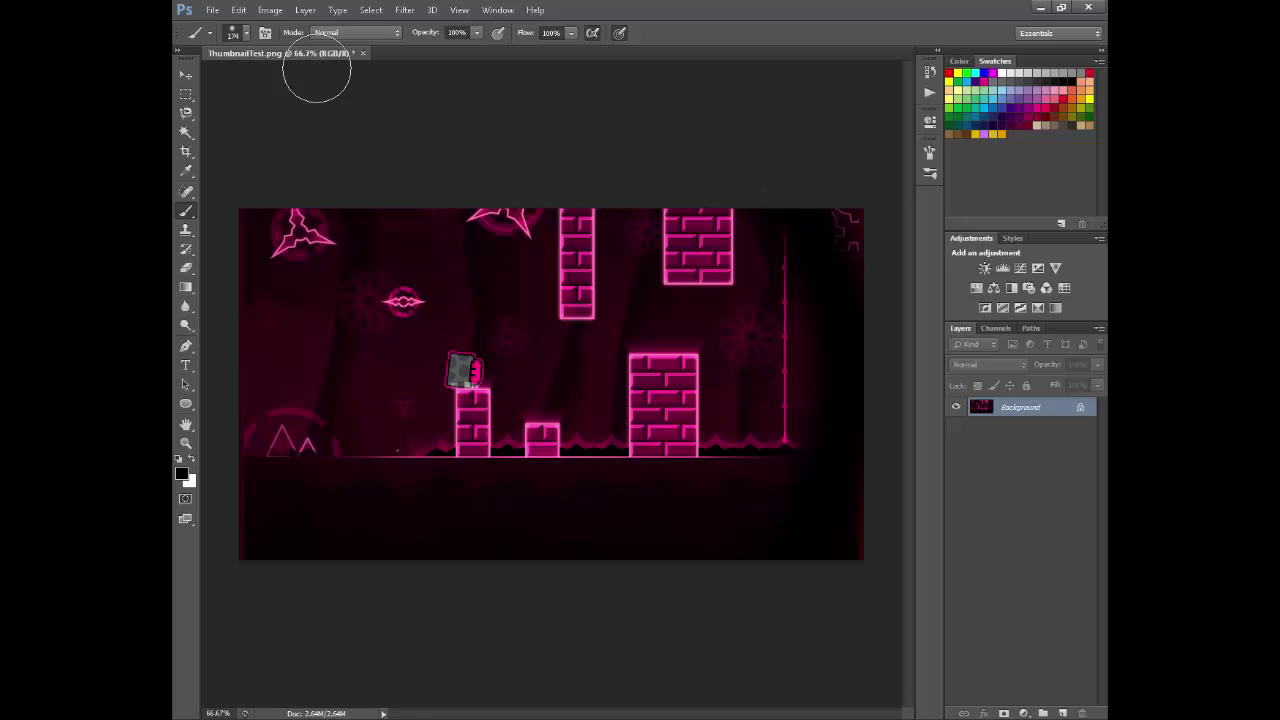
# Paint black over the top-right spikes, the right-edge glow and the left edge.
pyautogui.moveTo(852, 194); pyautogui.dragTo(906, 352)
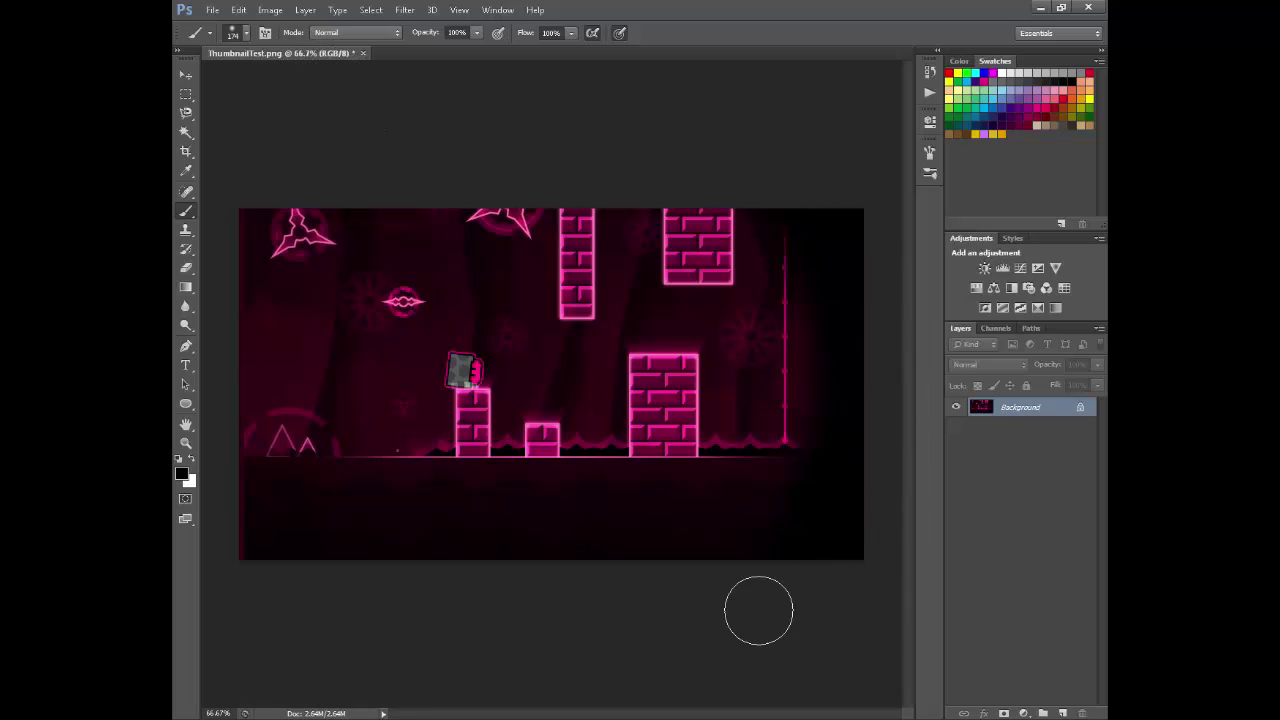
pyautogui.moveTo(817, 400); pyautogui.dragTo(782, 157)
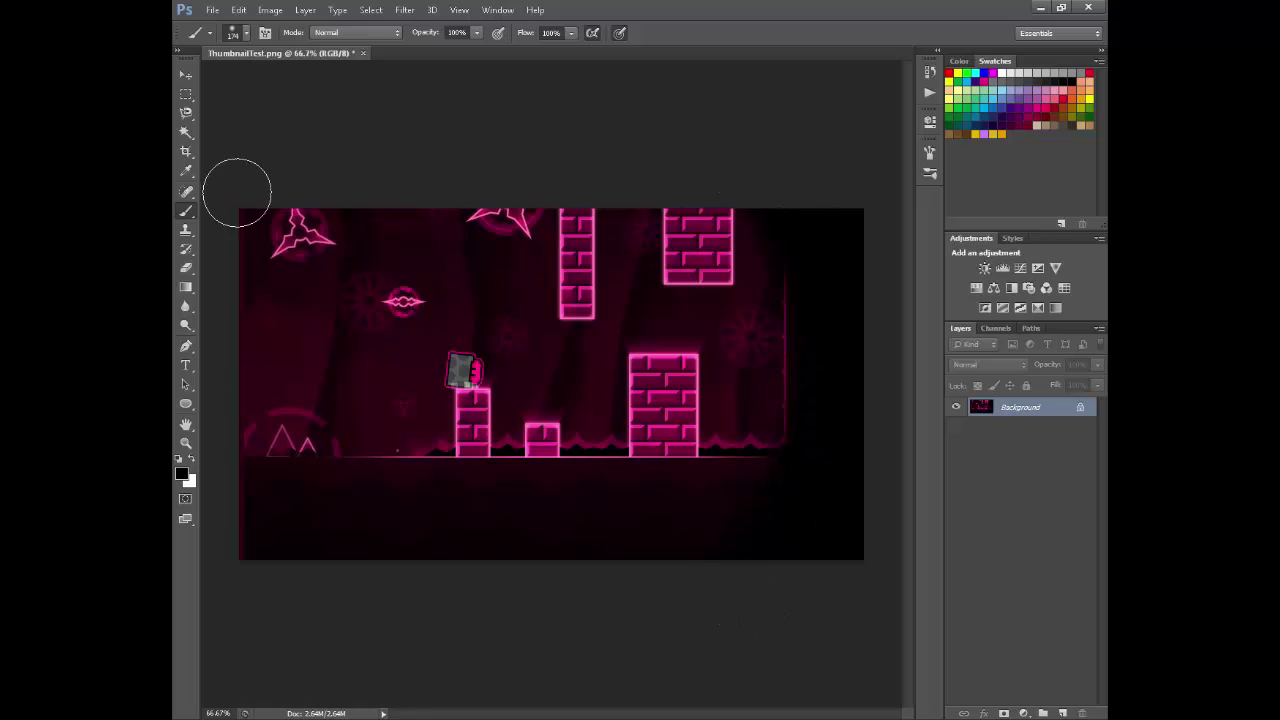
pyautogui.moveTo(288, 171)
pyautogui.mouseDown()
pyautogui.moveTo(277, 231)
pyautogui.moveTo(295, 470)
pyautogui.moveTo(365, 621)
pyautogui.mouseUp()
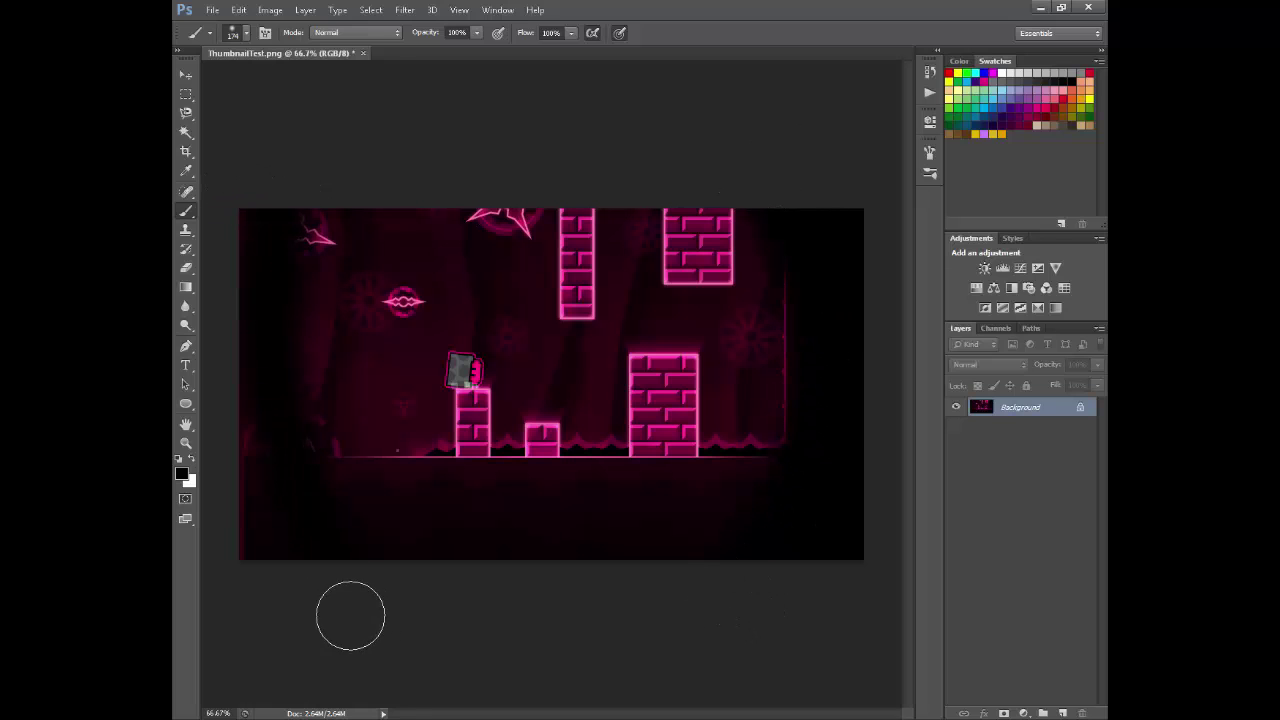
pyautogui.hotkey('ctrl', 'z')
pyautogui.moveTo(292, 452)
pyautogui.mouseDown()
pyautogui.moveTo(286, 337)
pyautogui.moveTo(332, 121)
pyautogui.mouseUp()
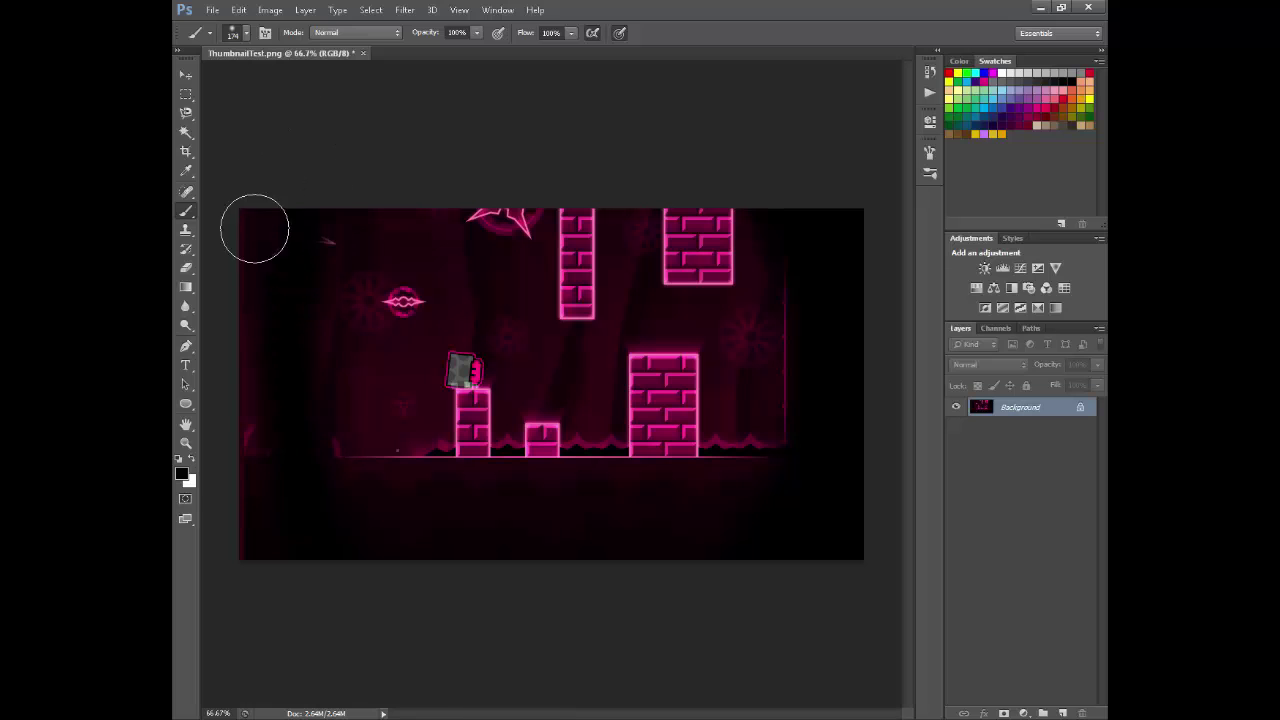
pyautogui.moveTo(249, 252); pyautogui.dragTo(276, 530)
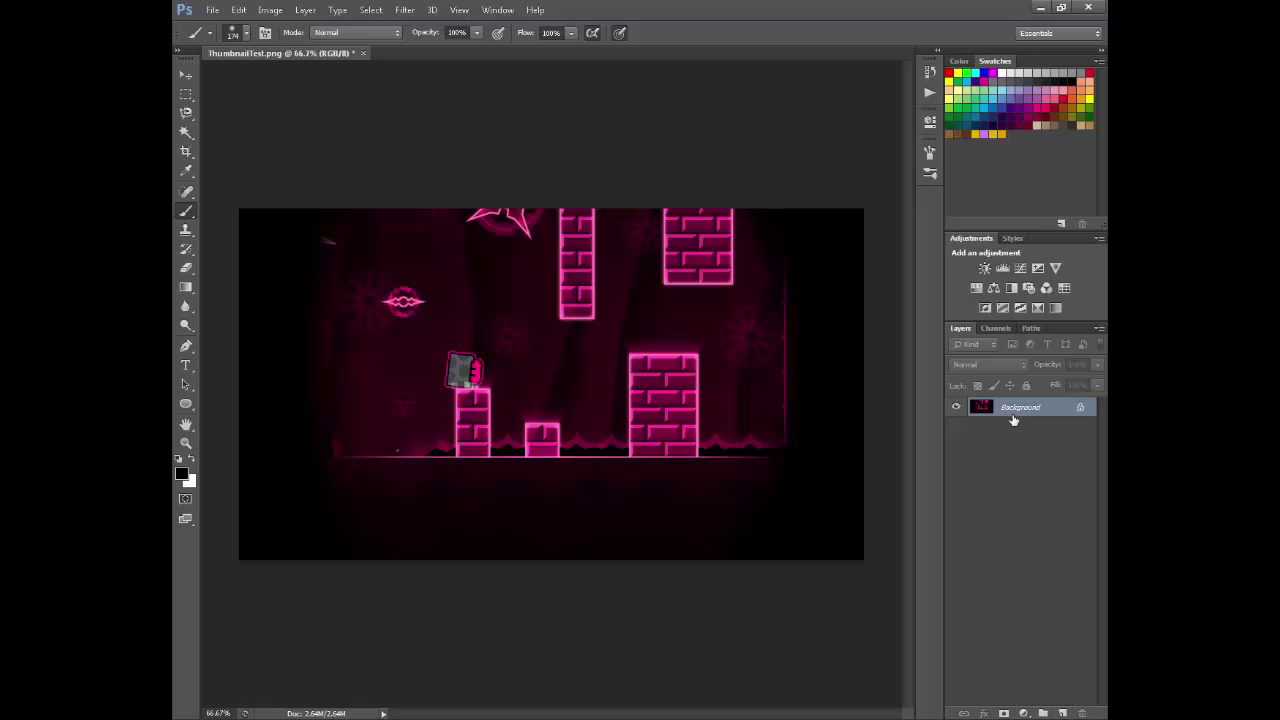
# Copy the painted image onto a new layer and delete the Background layer.
pyautogui.hotkey('ctrl', 'a')
pyautogui.press('BackSpace')
pyautogui.hotkey('ctrl', 'd')
pyautogui.click(1062, 713)
pyautogui.hotkey('ctrl', 'v')
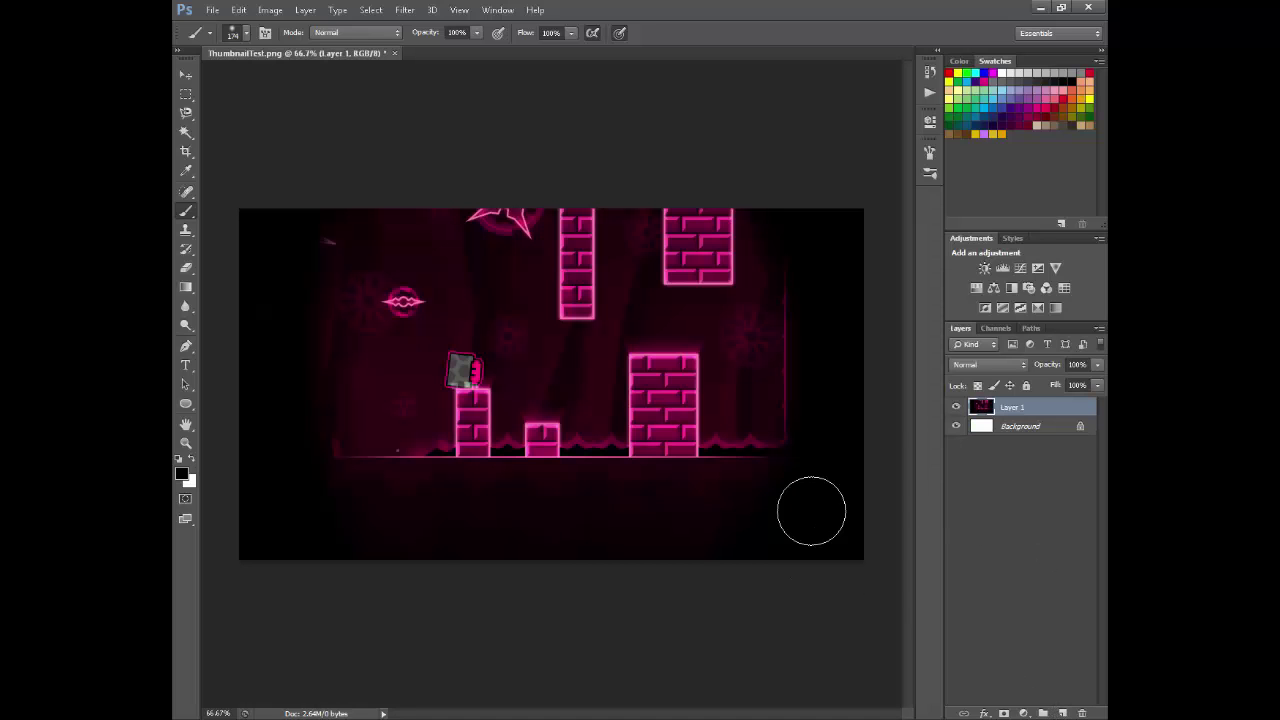
pyautogui.rightClick(1034, 435)
pyautogui.click(990, 477)
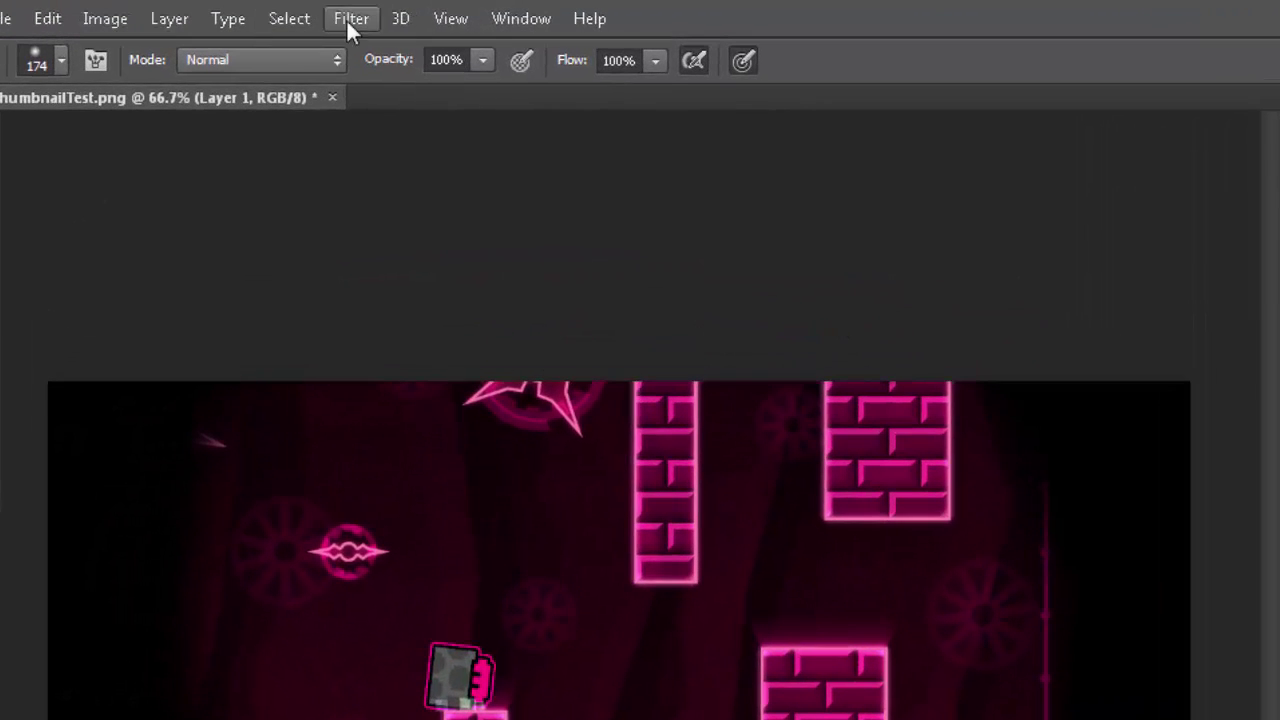
# Apply a 15 px Iris Blur with the sharp ellipse moved over the cube.
pyautogui.click(346, 18)
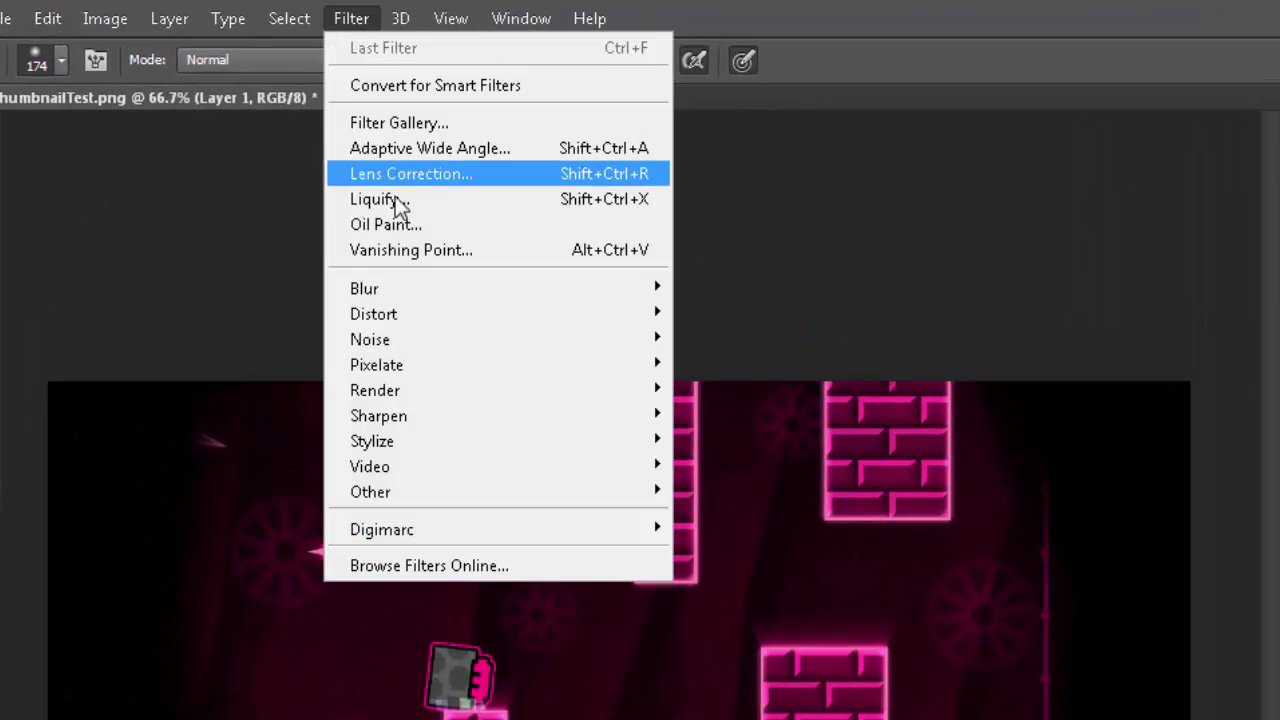
pyautogui.moveTo(632, 295)
pyautogui.click(724, 312)
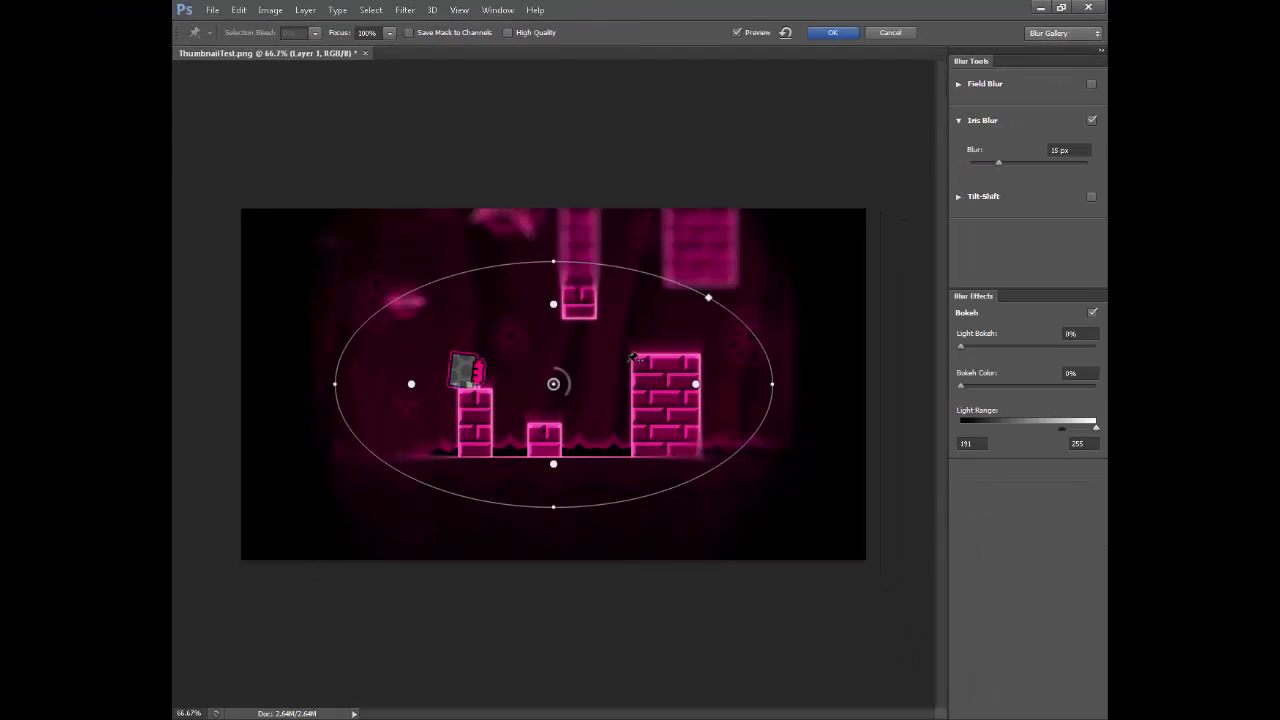
pyautogui.moveTo(618, 362); pyautogui.dragTo(540, 358)
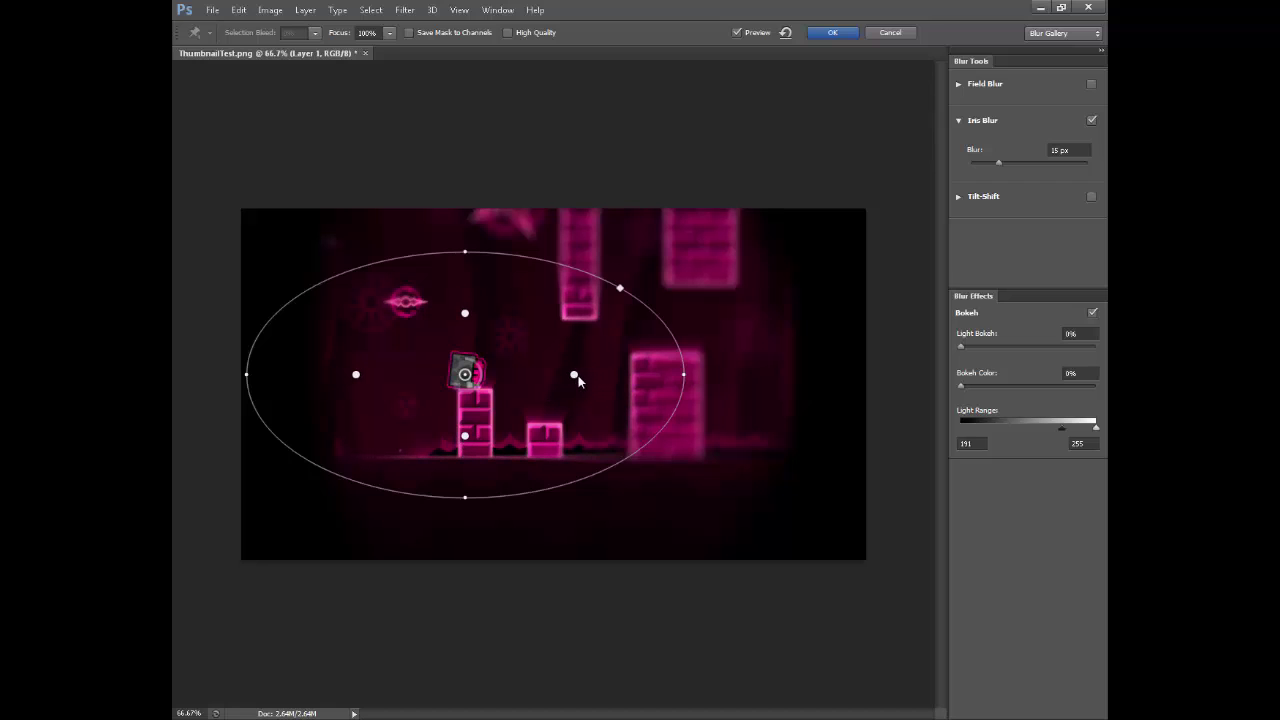
pyautogui.click(821, 38)
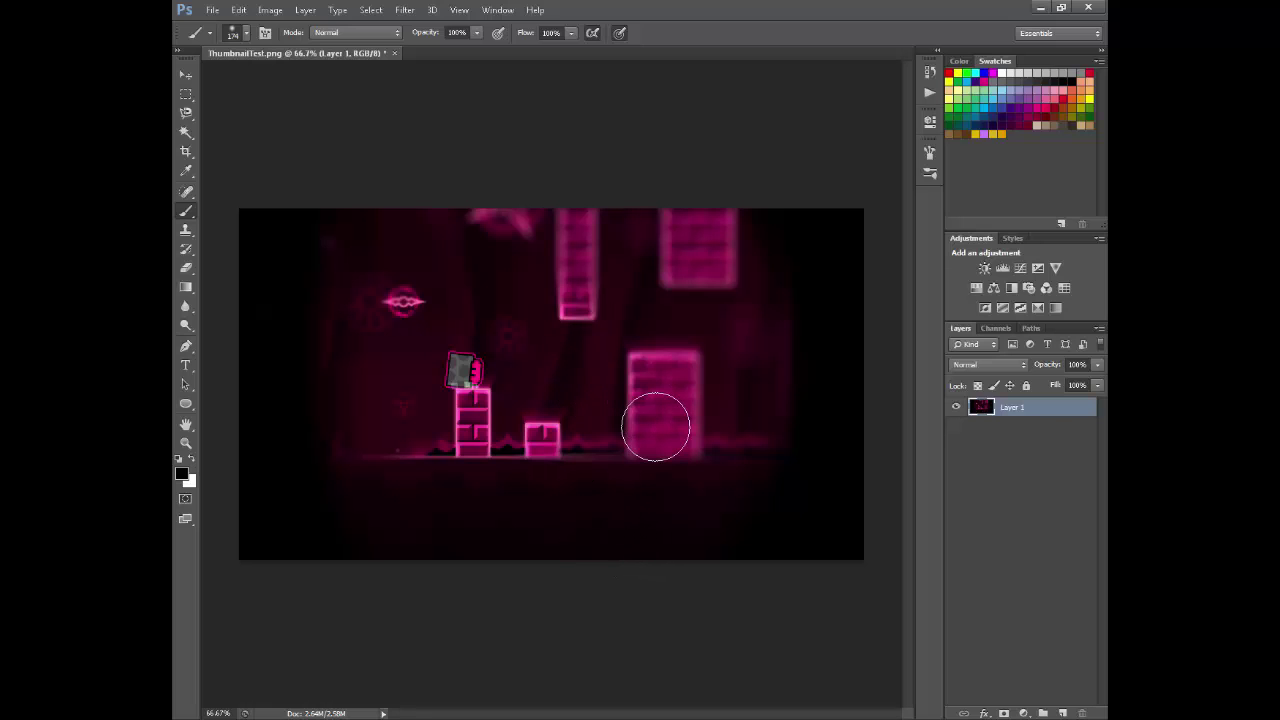
pyautogui.hotkey('ctrl', '-')
pyautogui.hotkey('ctrl', '-')
pyautogui.hotkey('ctrl', '-')
pyautogui.hotkey('ctrl', '-')
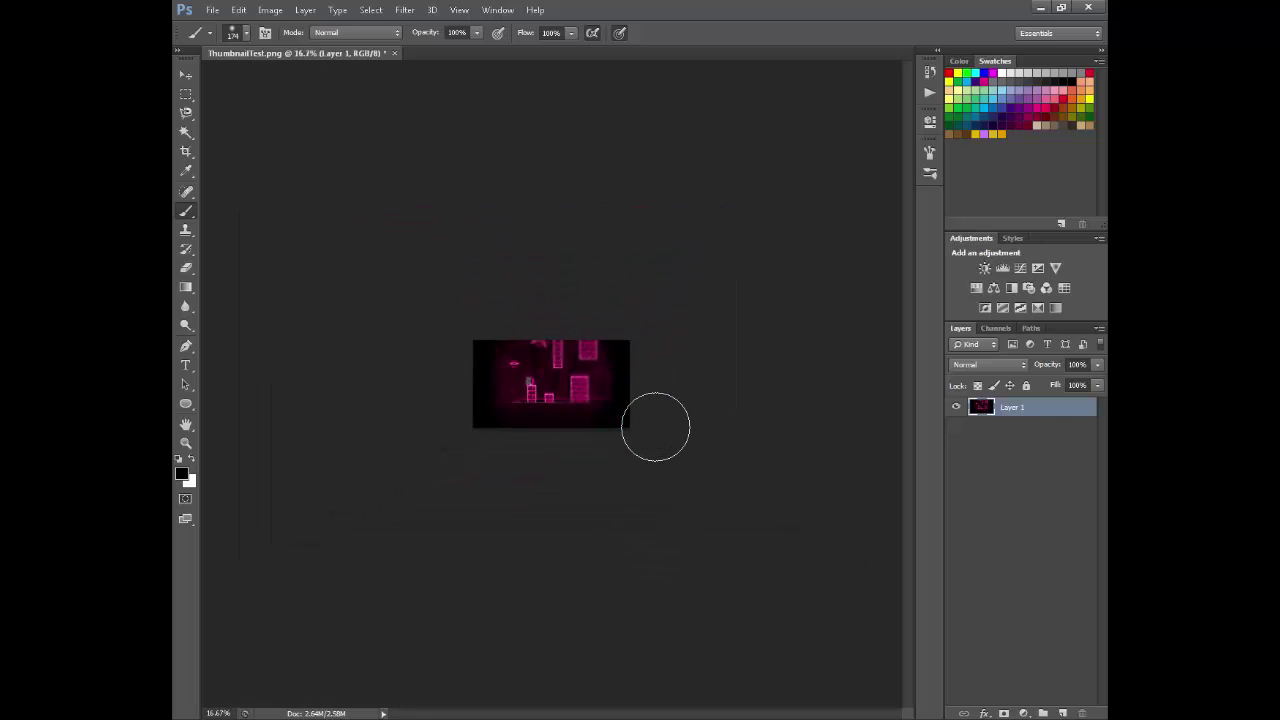
pyautogui.hotkey('ctrl', '-')
pyautogui.hotkey('ctrl', '+')
pyautogui.hotkey('ctrl', '+')
pyautogui.hotkey('ctrl', '+')
pyautogui.hotkey('ctrl', '+')
pyautogui.hotkey('ctrl', '+')
pyautogui.hotkey('ctrl', '+')
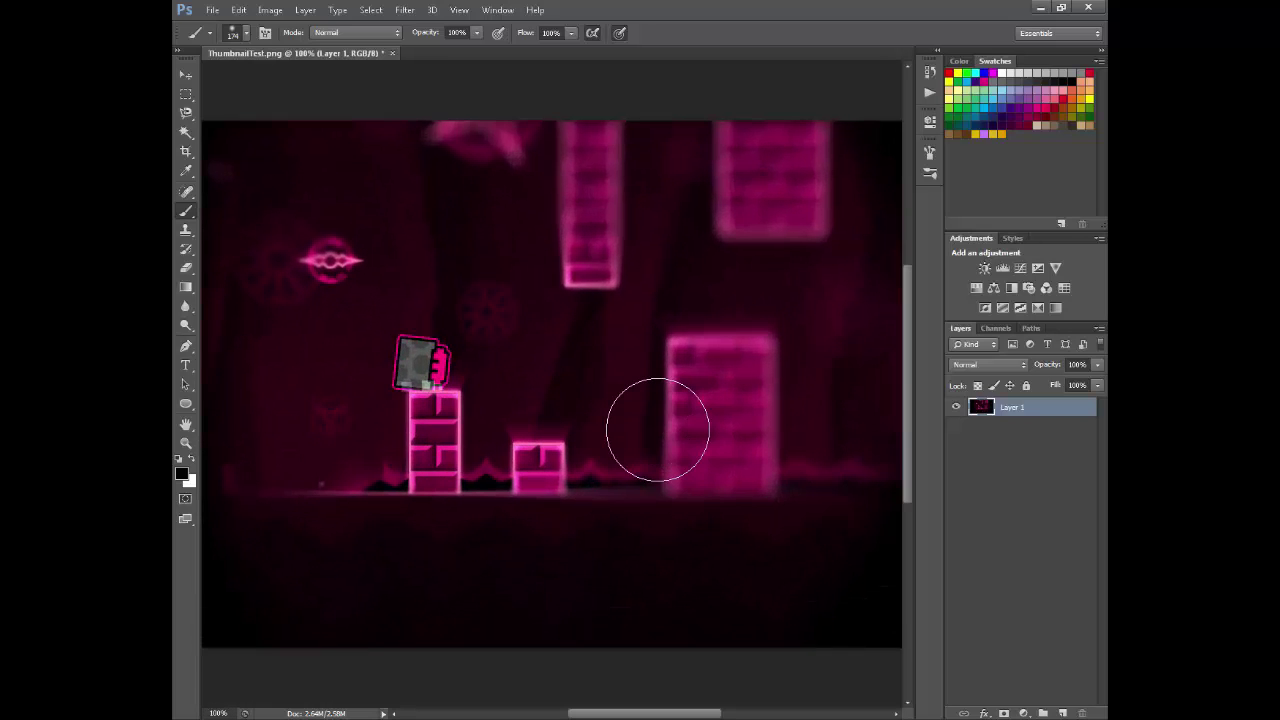
pyautogui.hotkey('ctrl', '-')
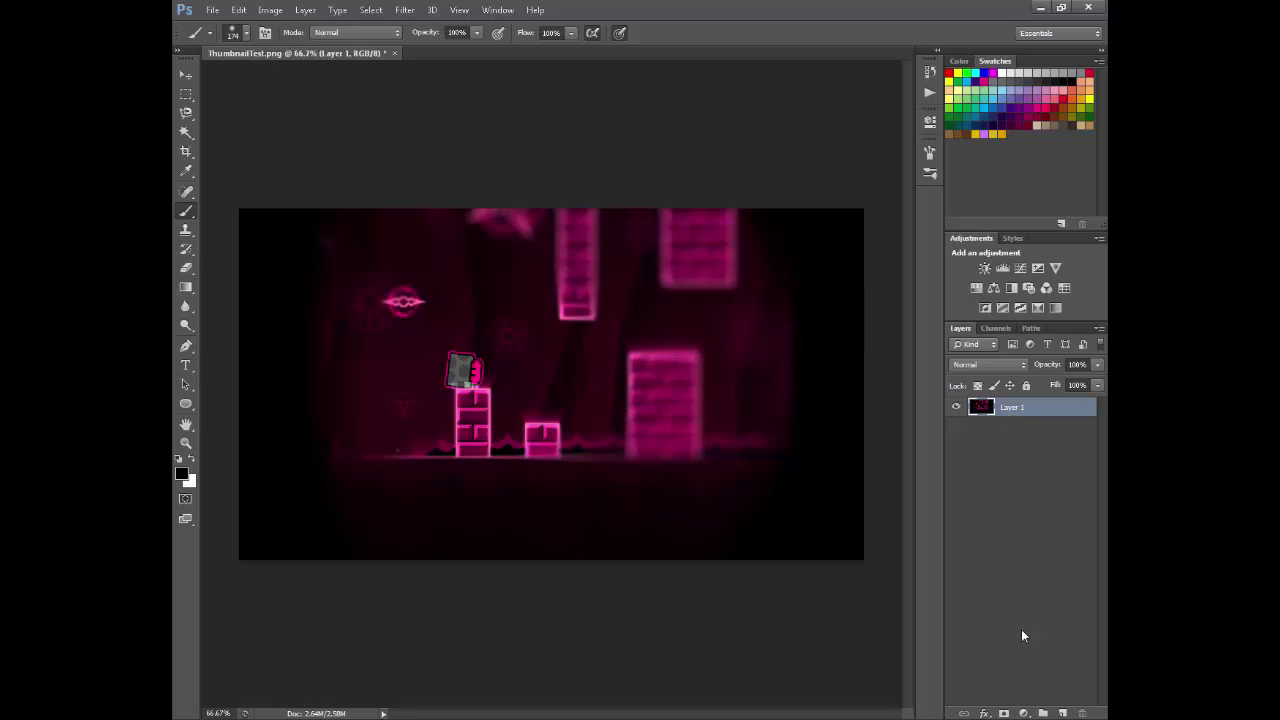
# Pick the Type tool with dark magenta sampled from the level as text colour.
pyautogui.click(185, 366)
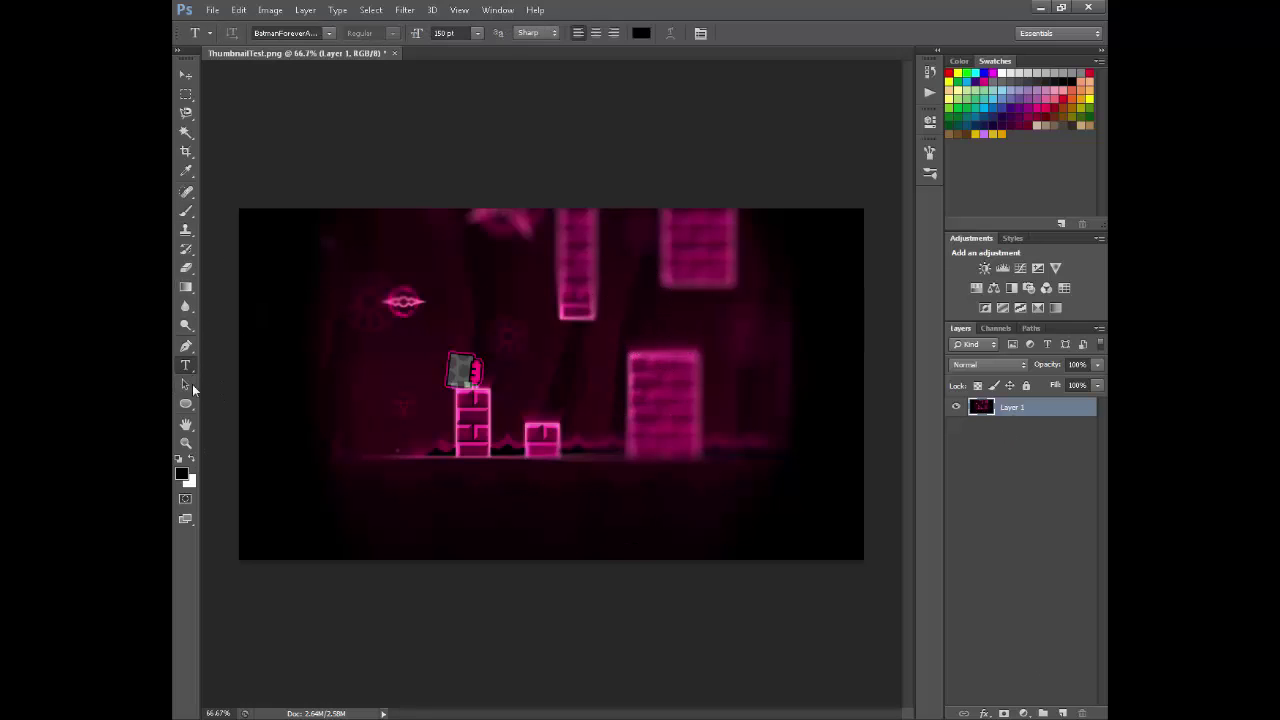
pyautogui.click(184, 477)
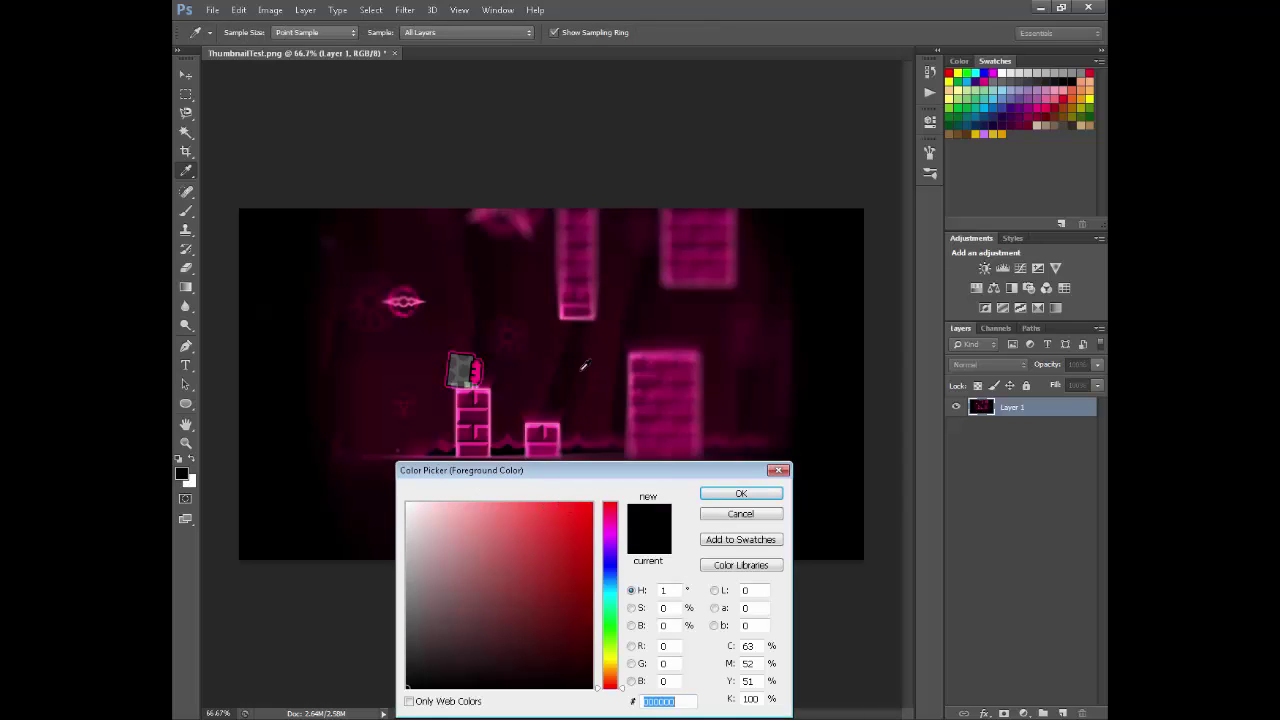
pyautogui.click(466, 407)
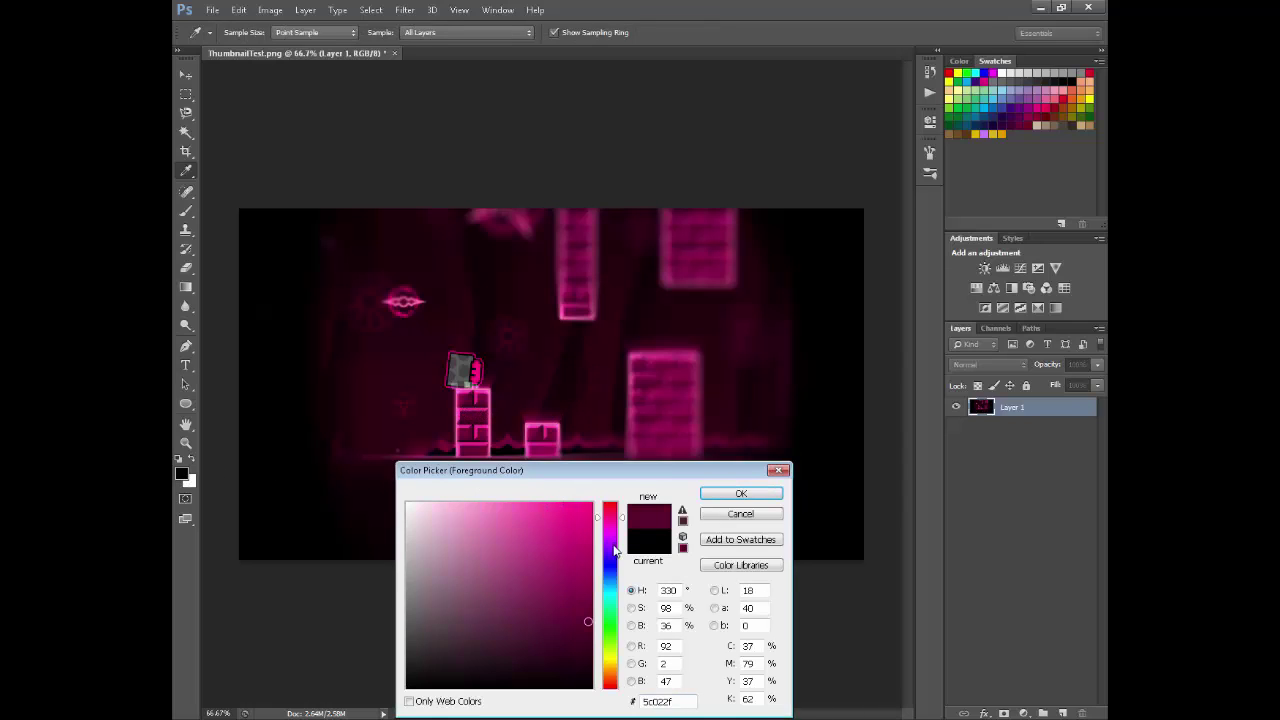
pyautogui.click(741, 493)
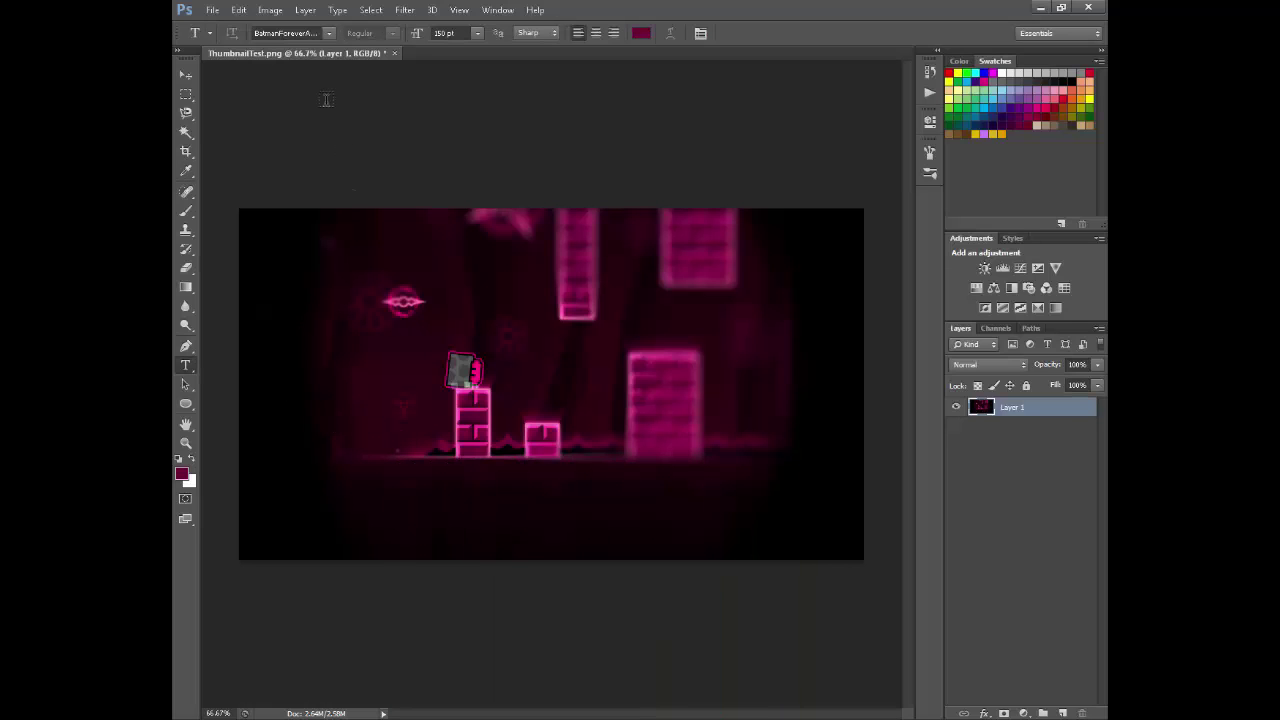
# Type POTATO in Geomancy 250 pt on the canvas and commit it.
pyautogui.click(328, 33)
pyautogui.scroll(1, 427, 148)
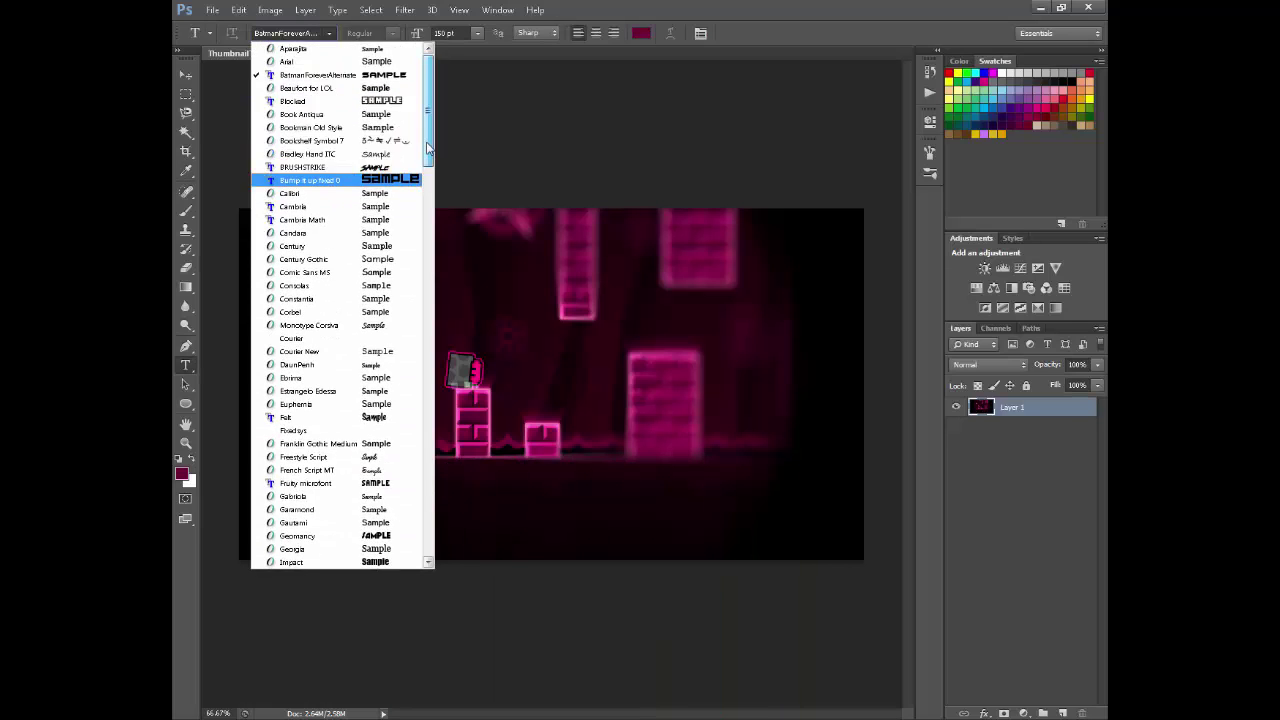
pyautogui.scroll(-6, 427, 148)
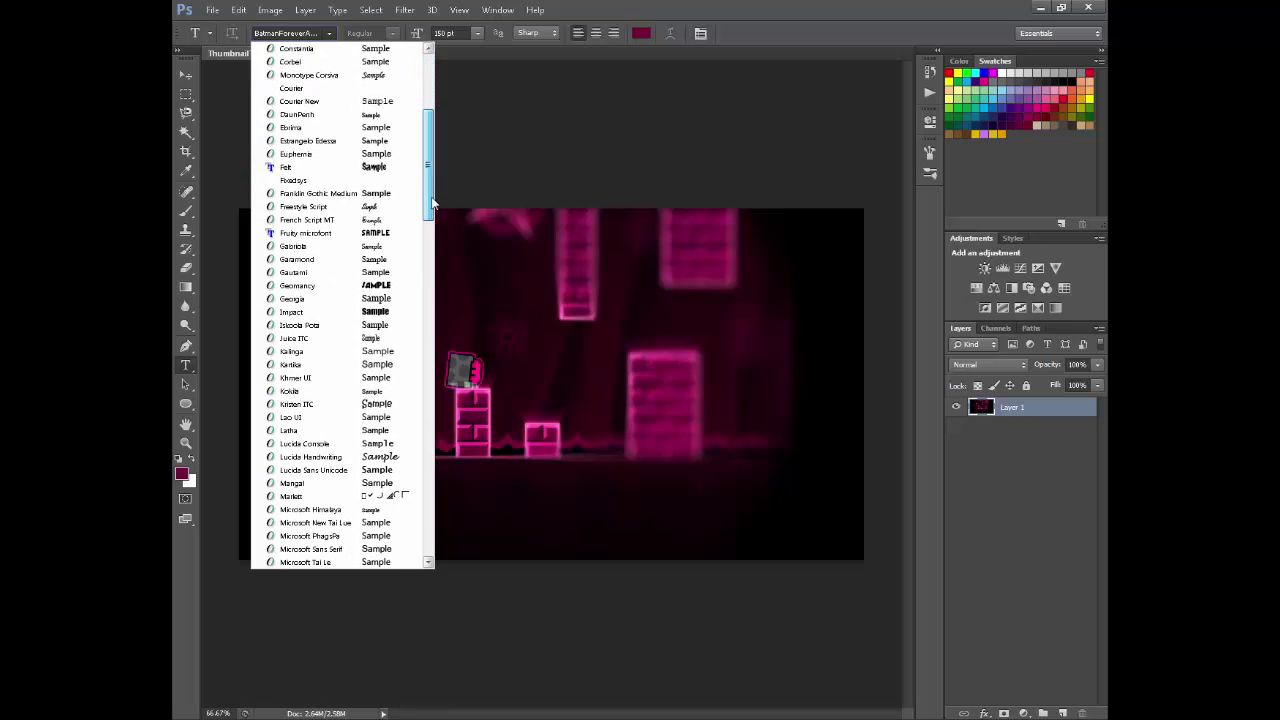
pyautogui.click(384, 286)
pyautogui.click(358, 353)
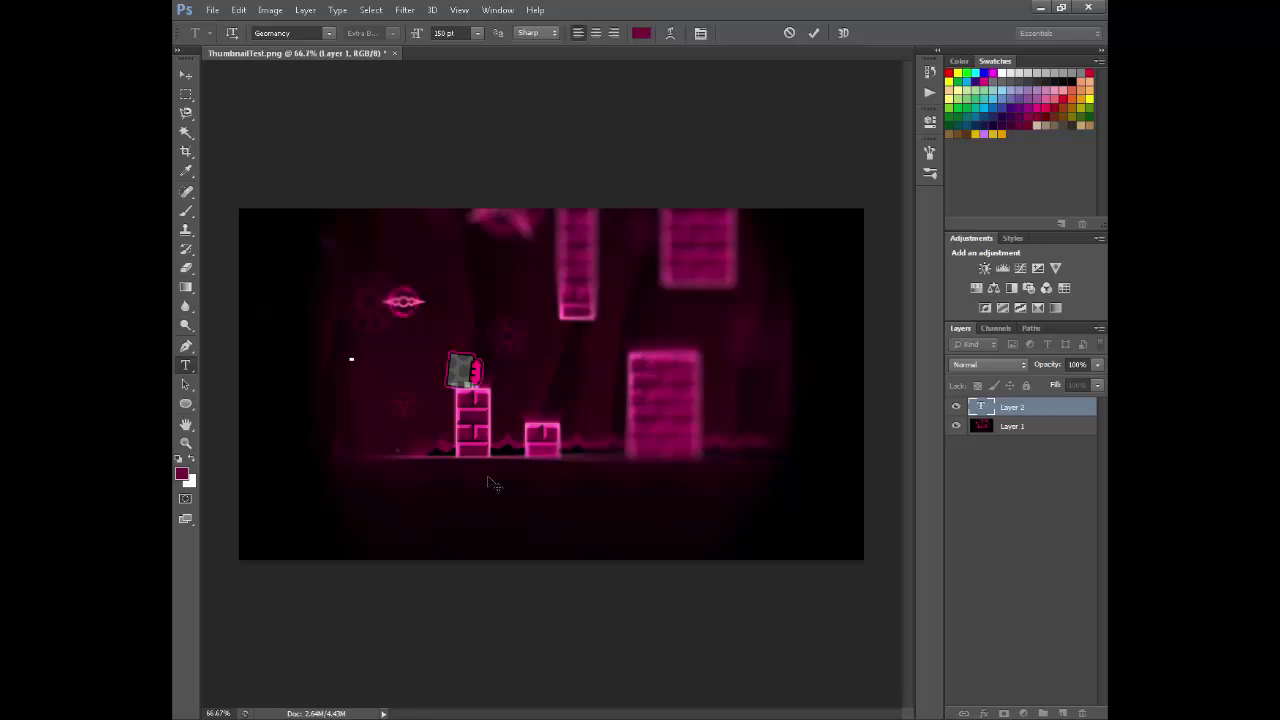
pyautogui.write('POTAT')
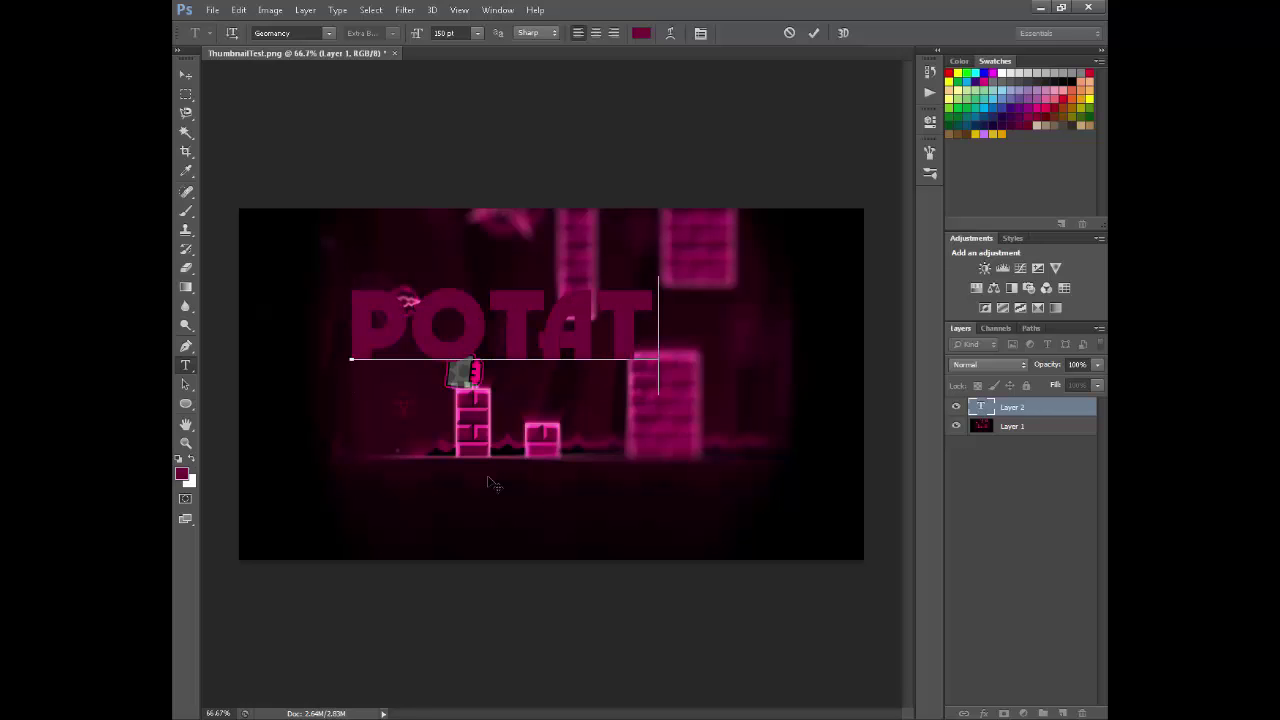
pyautogui.write('O')
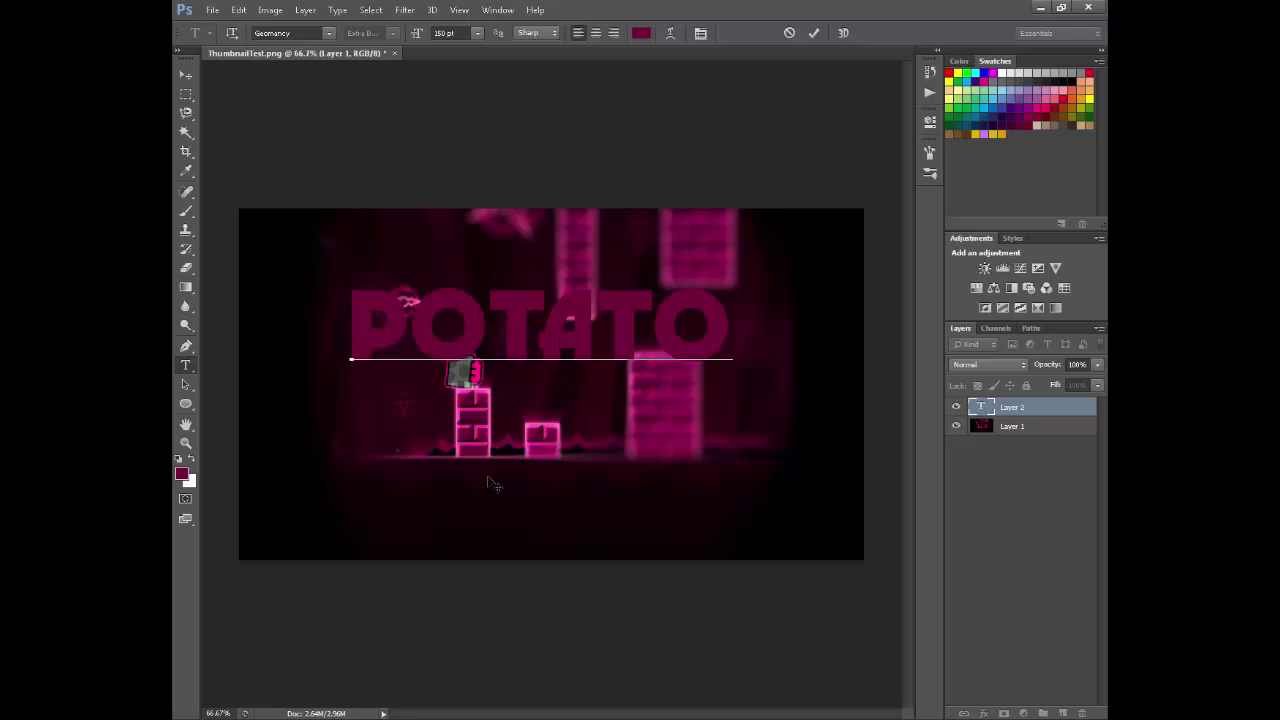
pyautogui.click(185, 75)
# Move the POTATO title higher and rasterize the Potato type layer.
pyautogui.moveTo(497, 336)
pyautogui.mouseDown()
pyautogui.moveTo(492, 318)
pyautogui.moveTo(509, 321)
pyautogui.mouseUp()
pyautogui.rightClick(1020, 410)
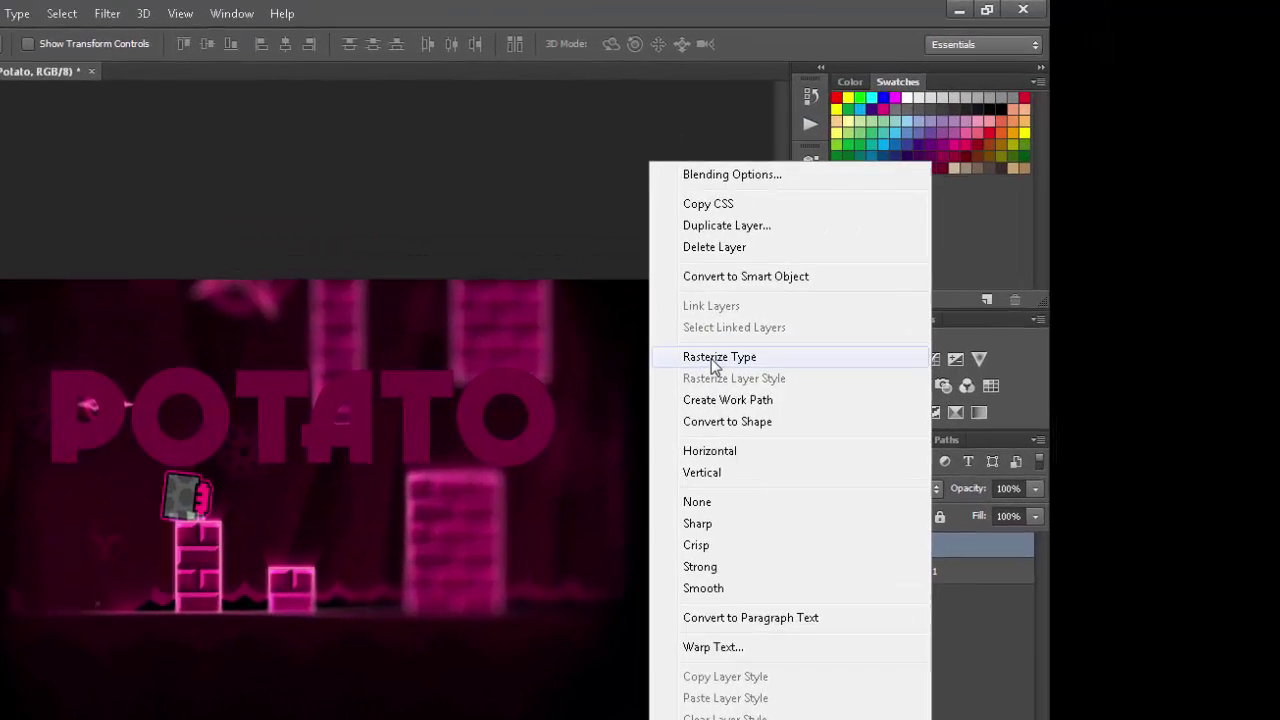
pyautogui.click(857, 268)
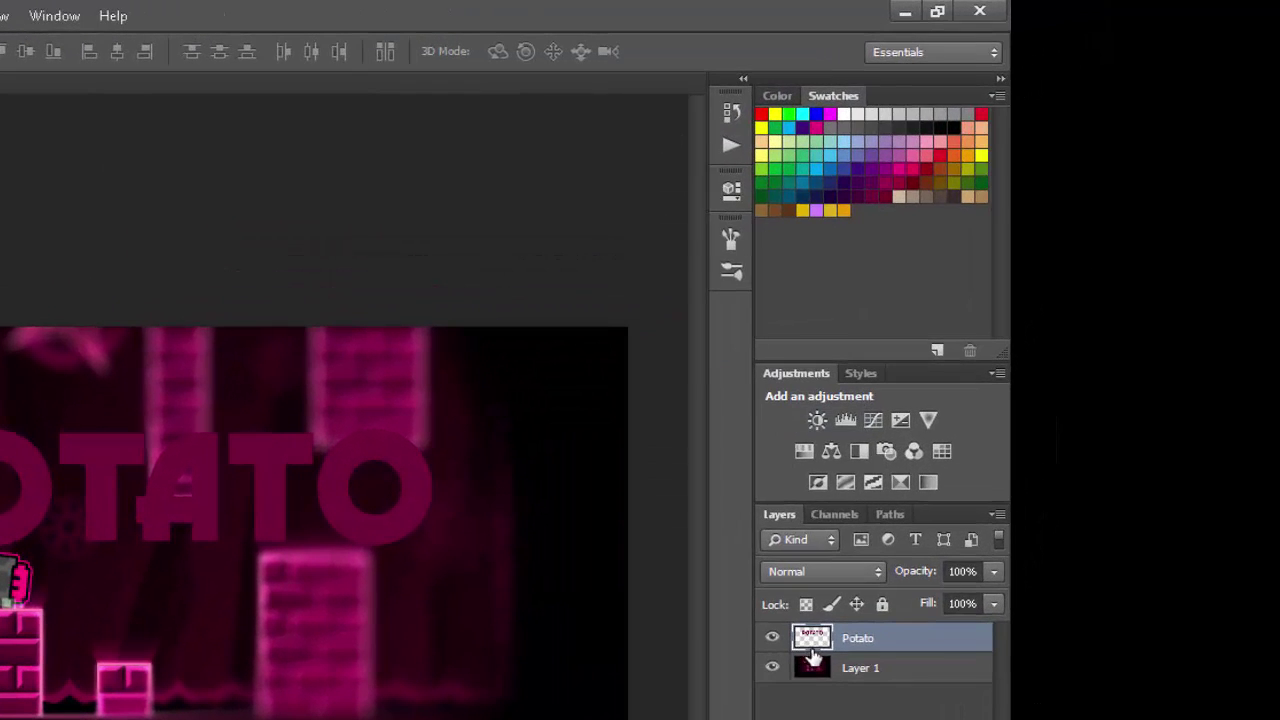
# Add a black Hard Light Outer Glow with about 87% spread and 7 px size.
pyautogui.rightClick(989, 409)
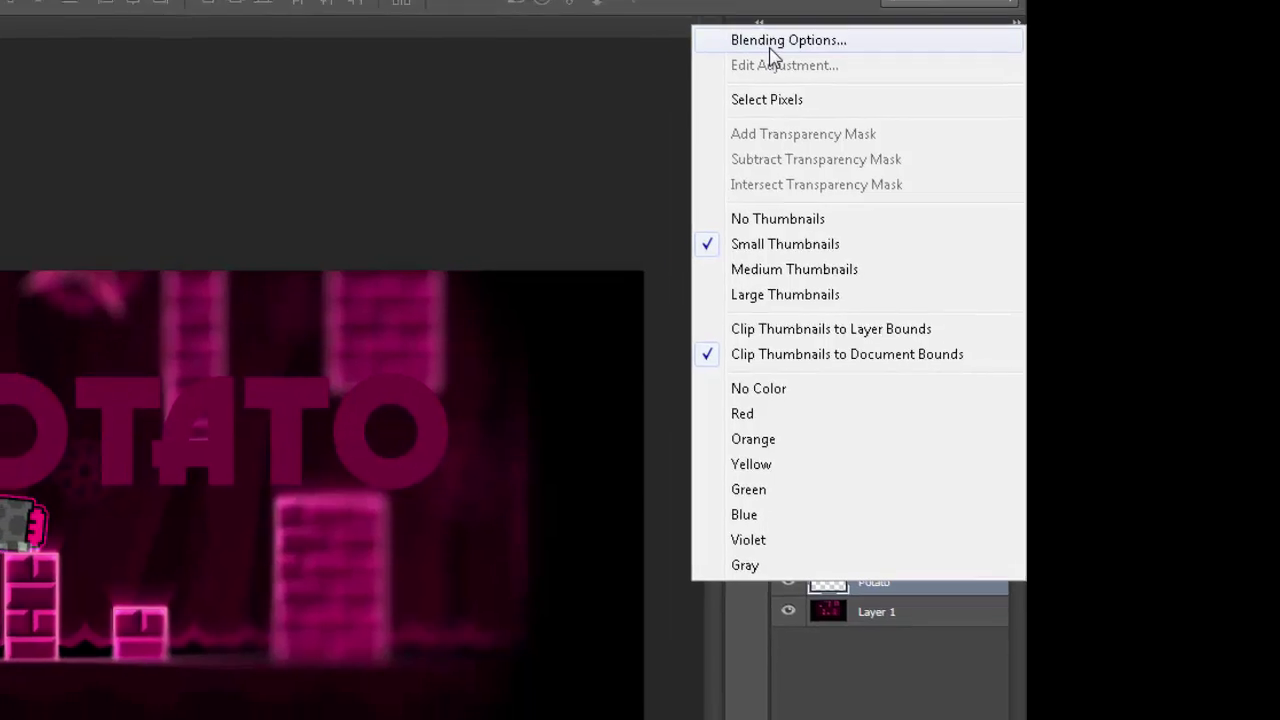
pyautogui.click(770, 42)
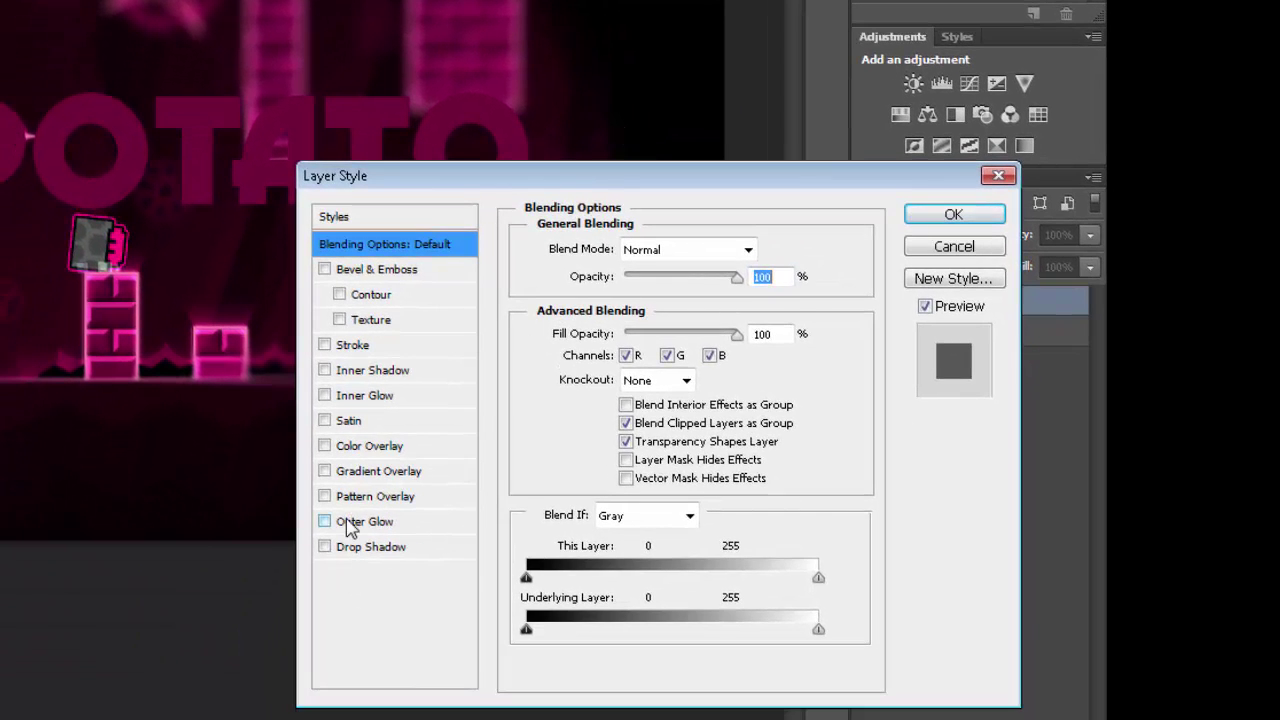
pyautogui.click(352, 521)
pyautogui.moveTo(421, 166); pyautogui.dragTo(360, 95)
pyautogui.click(515, 258)
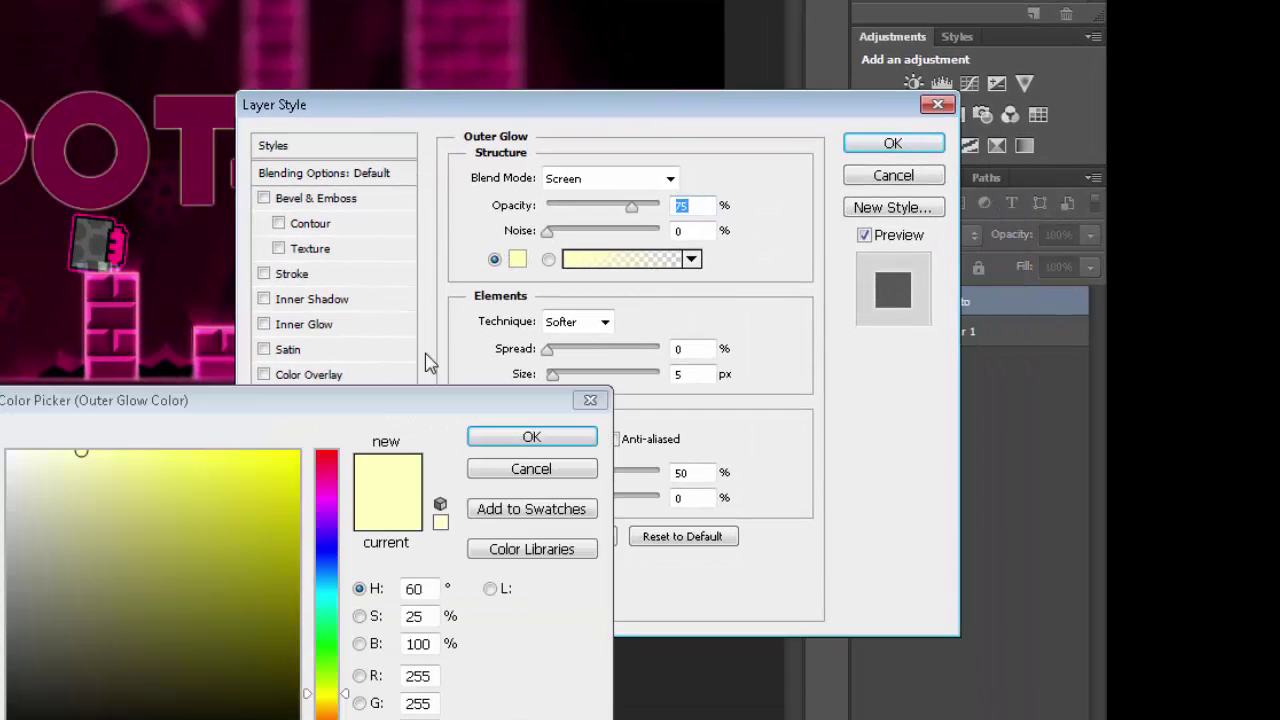
pyautogui.click(50, 691)
pyautogui.click(531, 437)
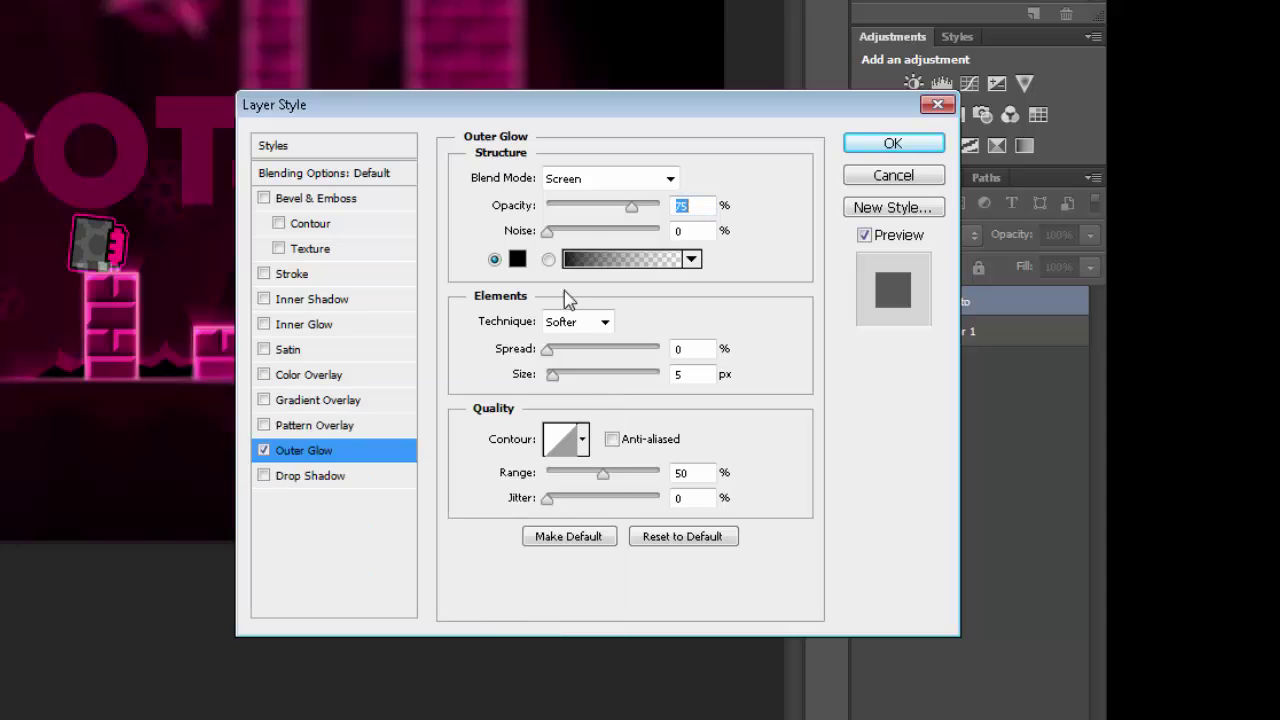
pyautogui.click(615, 182)
pyautogui.click(590, 512)
pyautogui.moveTo(547, 349); pyautogui.dragTo(649, 362)
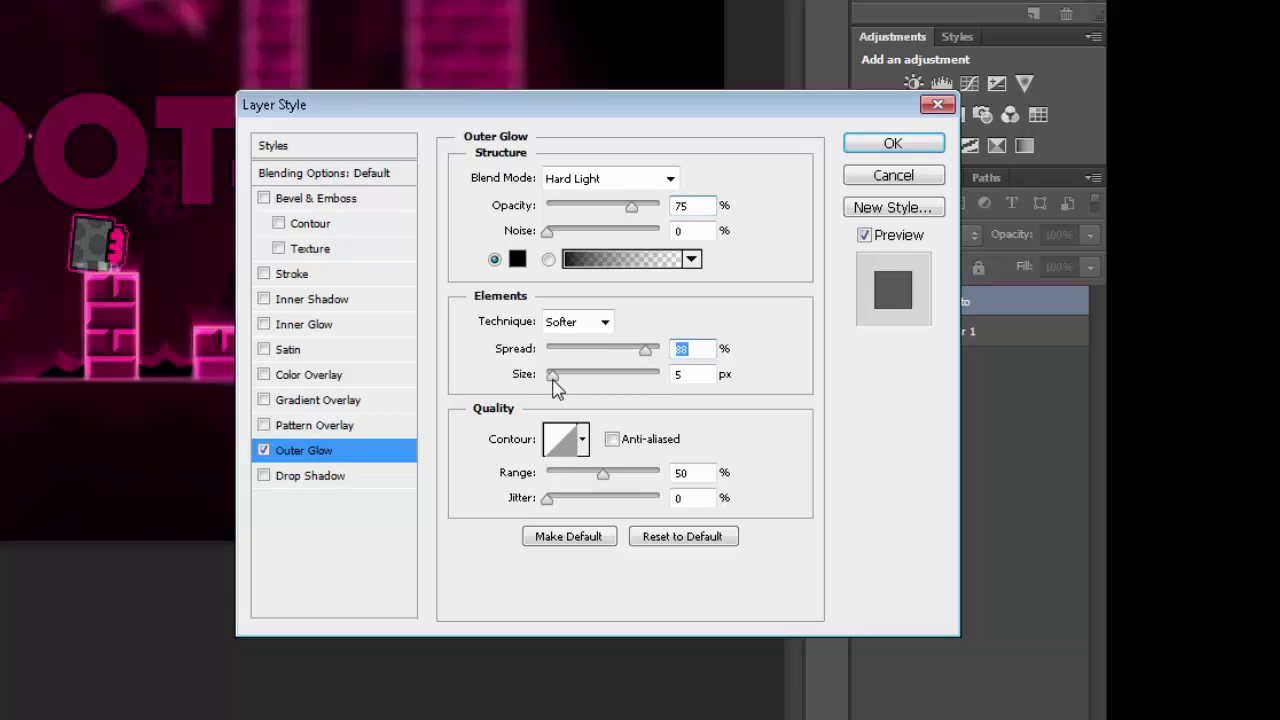
pyautogui.moveTo(552, 380); pyautogui.dragTo(552, 380)
pyautogui.click(892, 144)
# Reopen the Potato layer's Outer Glow settings and apply them again.
pyautogui.click(1081, 301)
pyautogui.rightClick(930, 305)
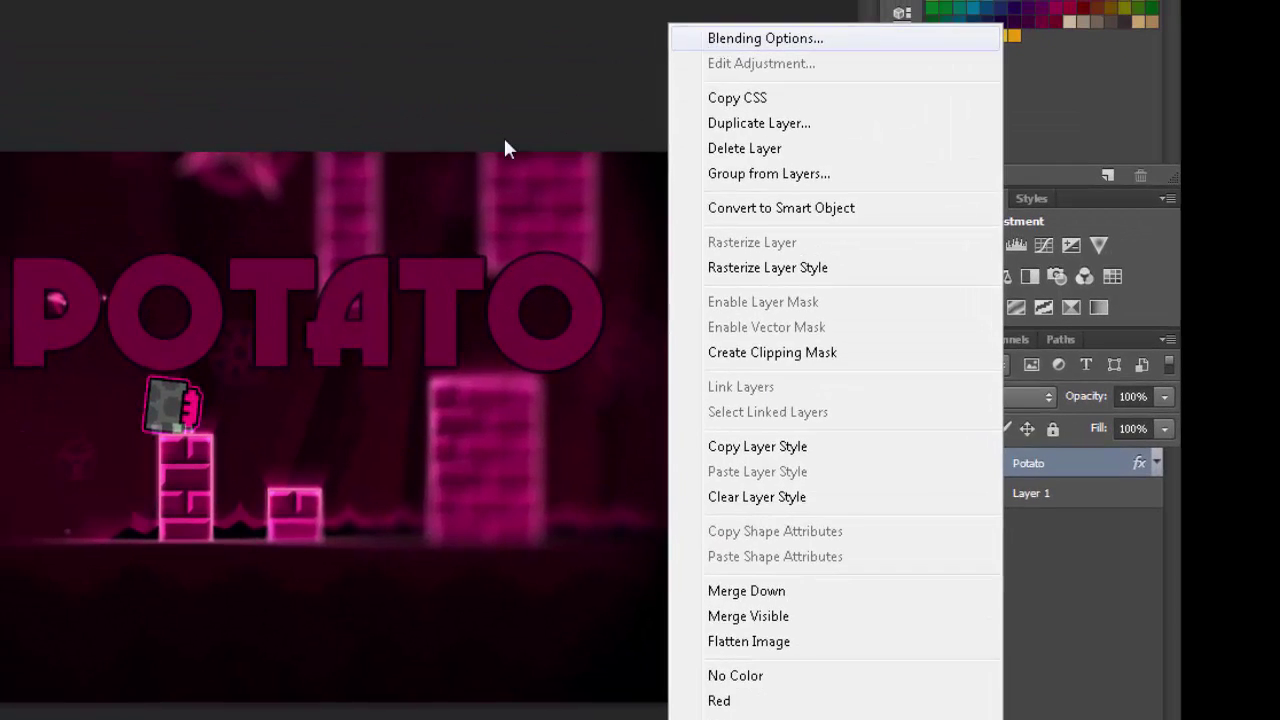
pyautogui.click(771, 34)
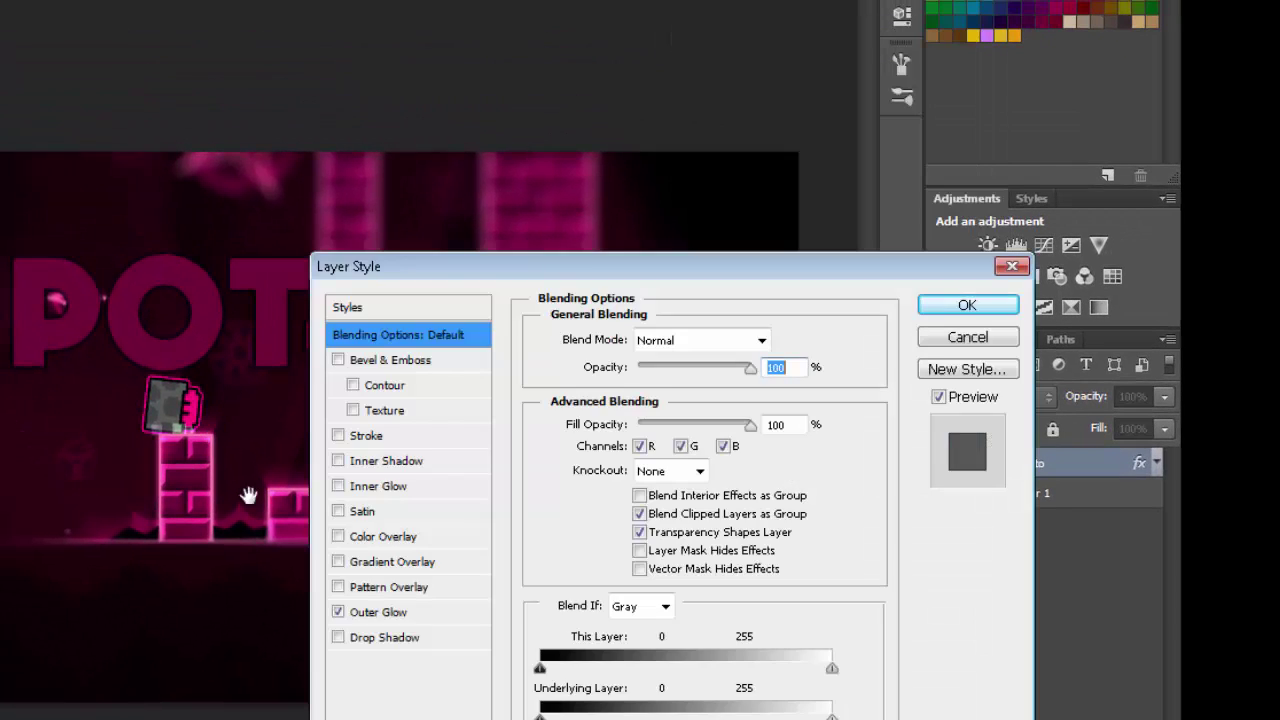
pyautogui.click(400, 611)
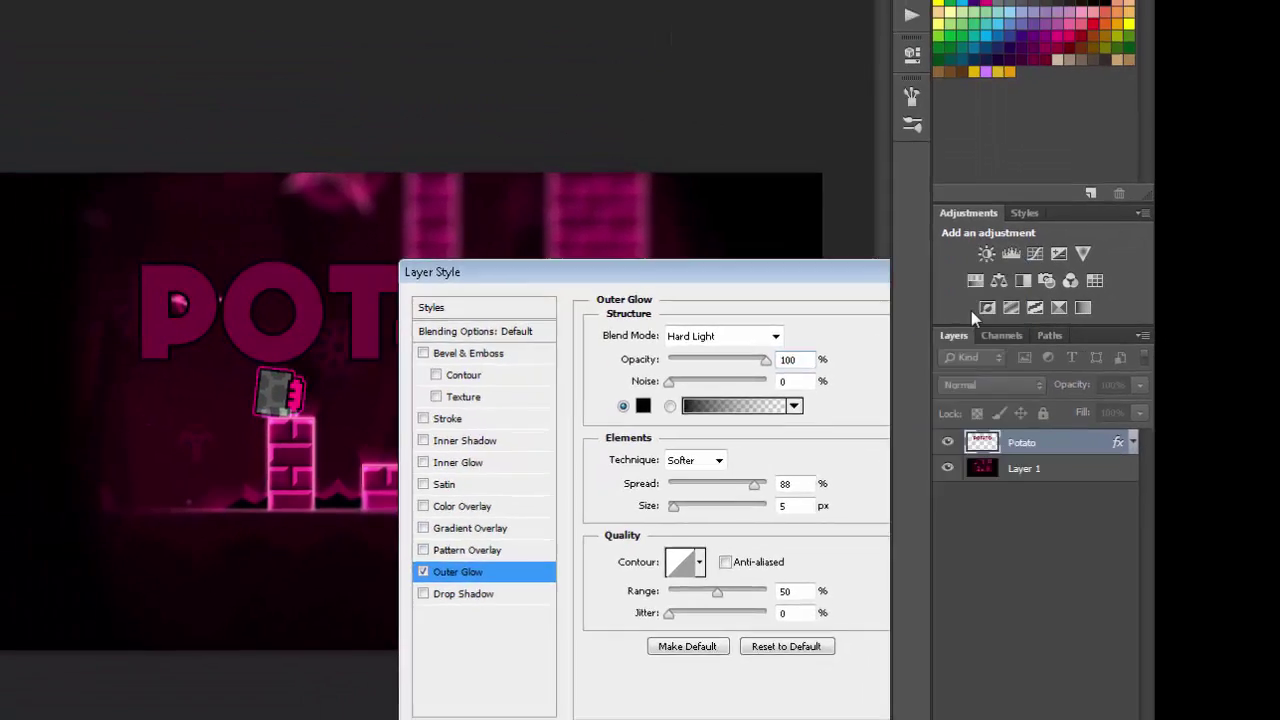
pyautogui.click(967, 305)
# Rasterize the Potato layer style so the black outline merges into the title.
pyautogui.rightClick(1022, 408)
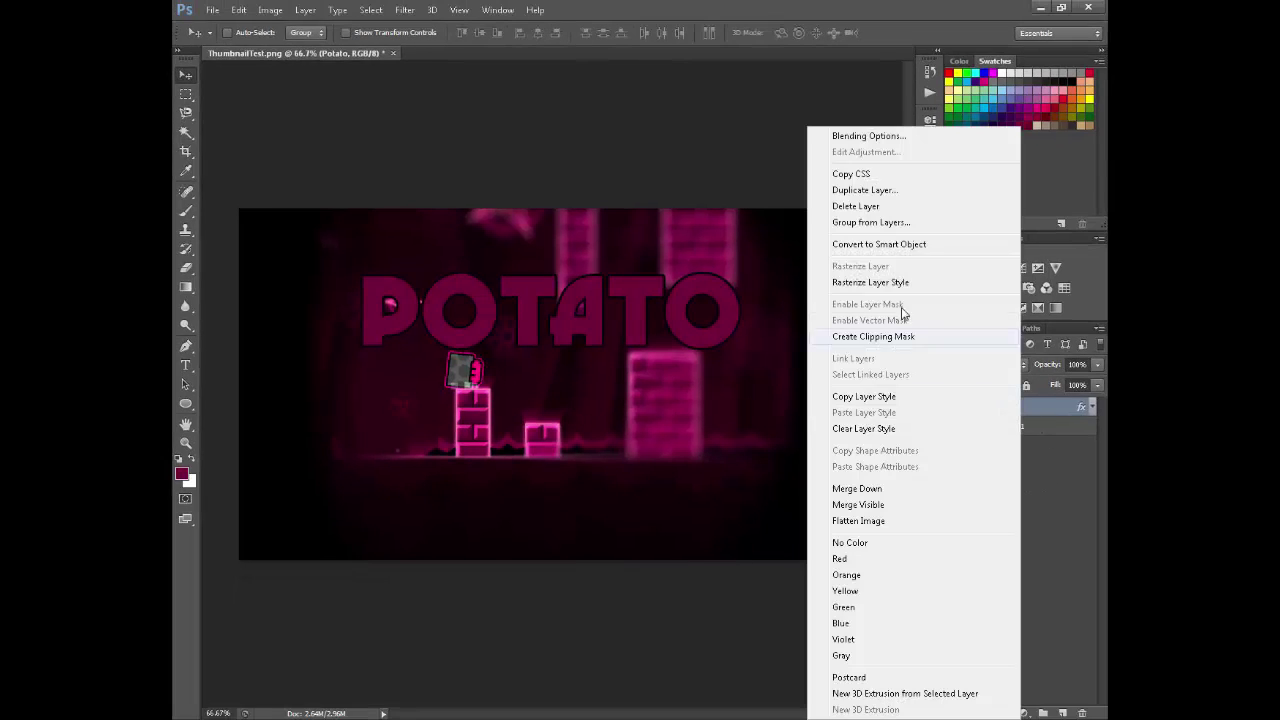
pyautogui.click(870, 283)
pyautogui.rightClick(1008, 407)
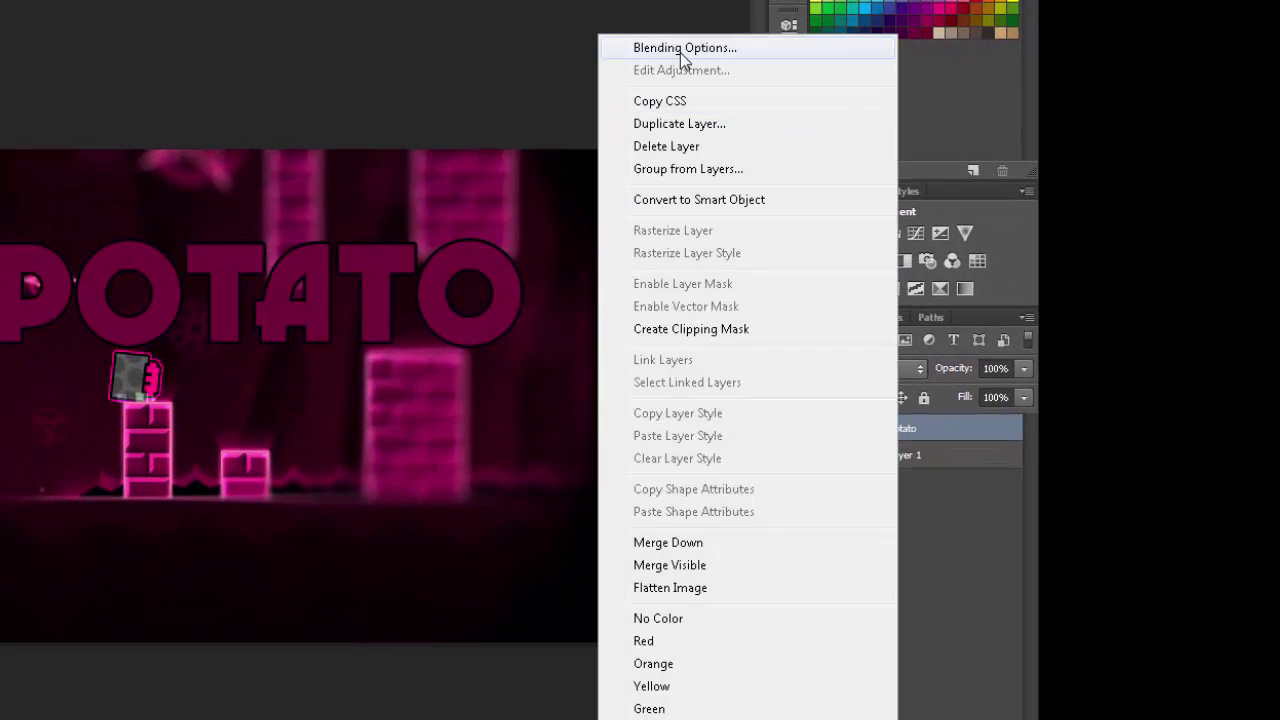
pyautogui.click(685, 47)
# Add an outer glow to POTATO in a light pink sampled from the level image.
pyautogui.click(285, 562)
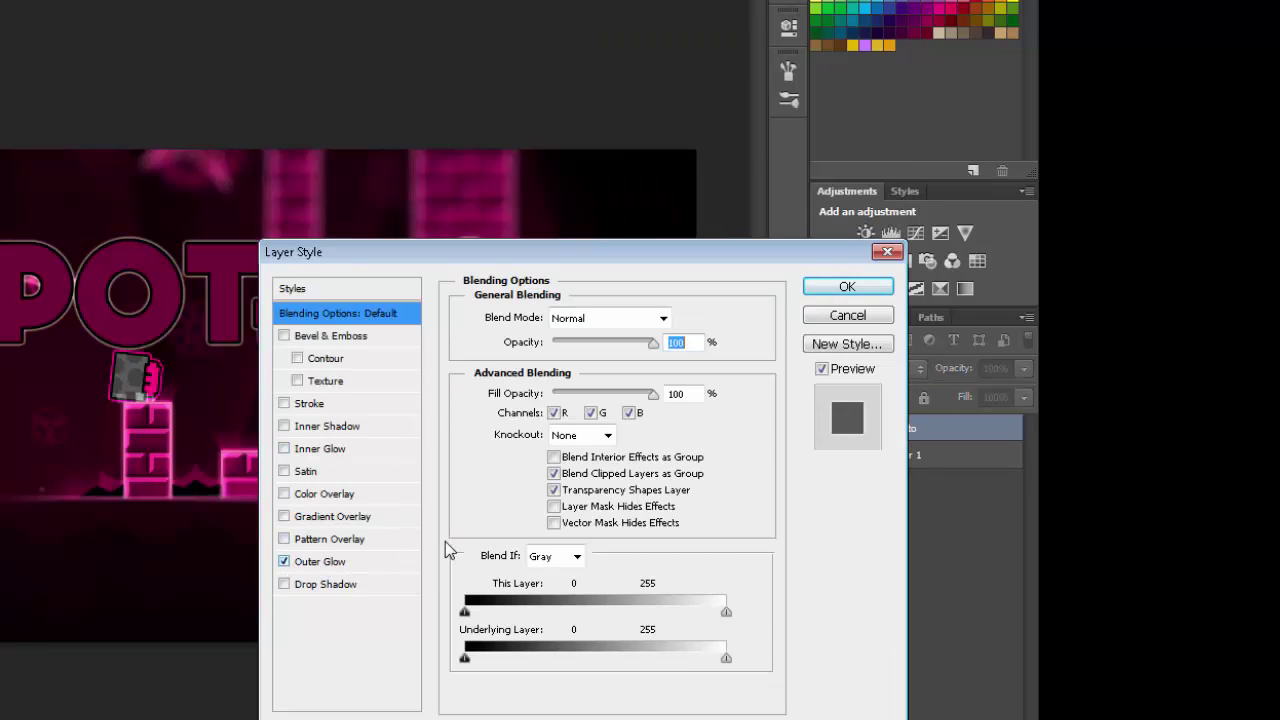
pyautogui.click(330, 562)
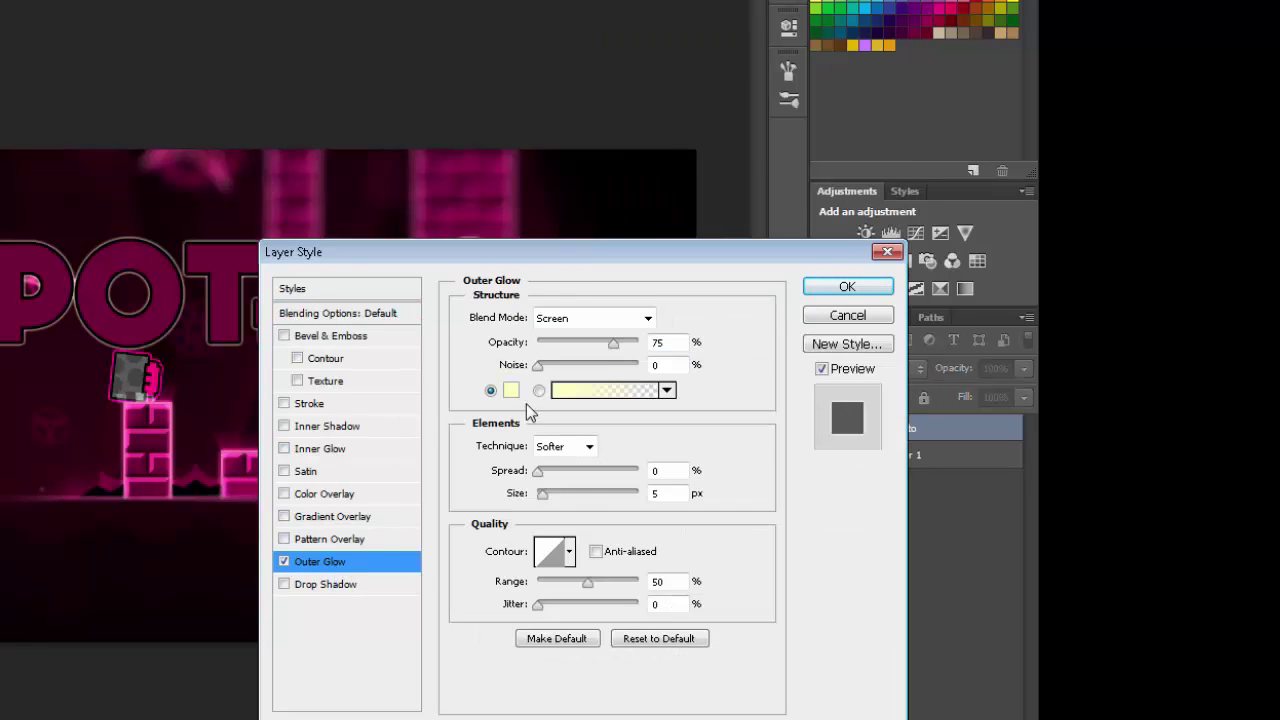
pyautogui.click(511, 390)
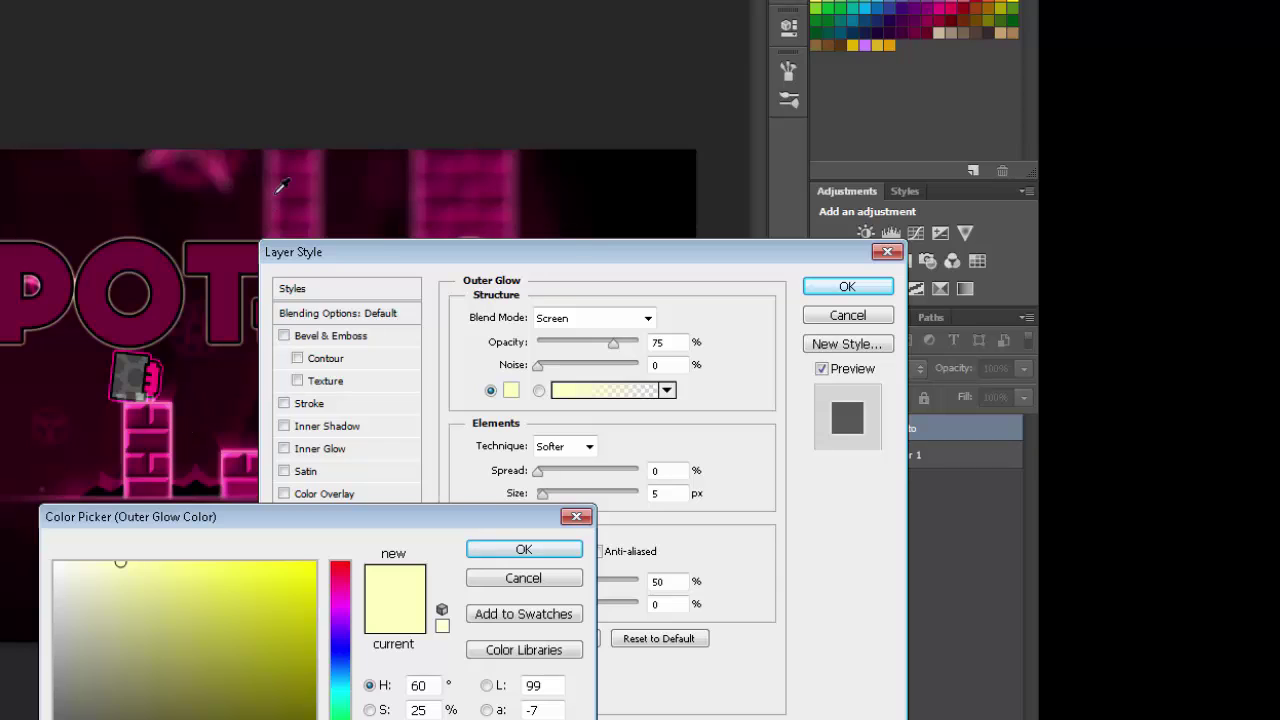
pyautogui.click(143, 452)
pyautogui.moveTo(280, 594); pyautogui.dragTo(157, 567)
pyautogui.click(497, 549)
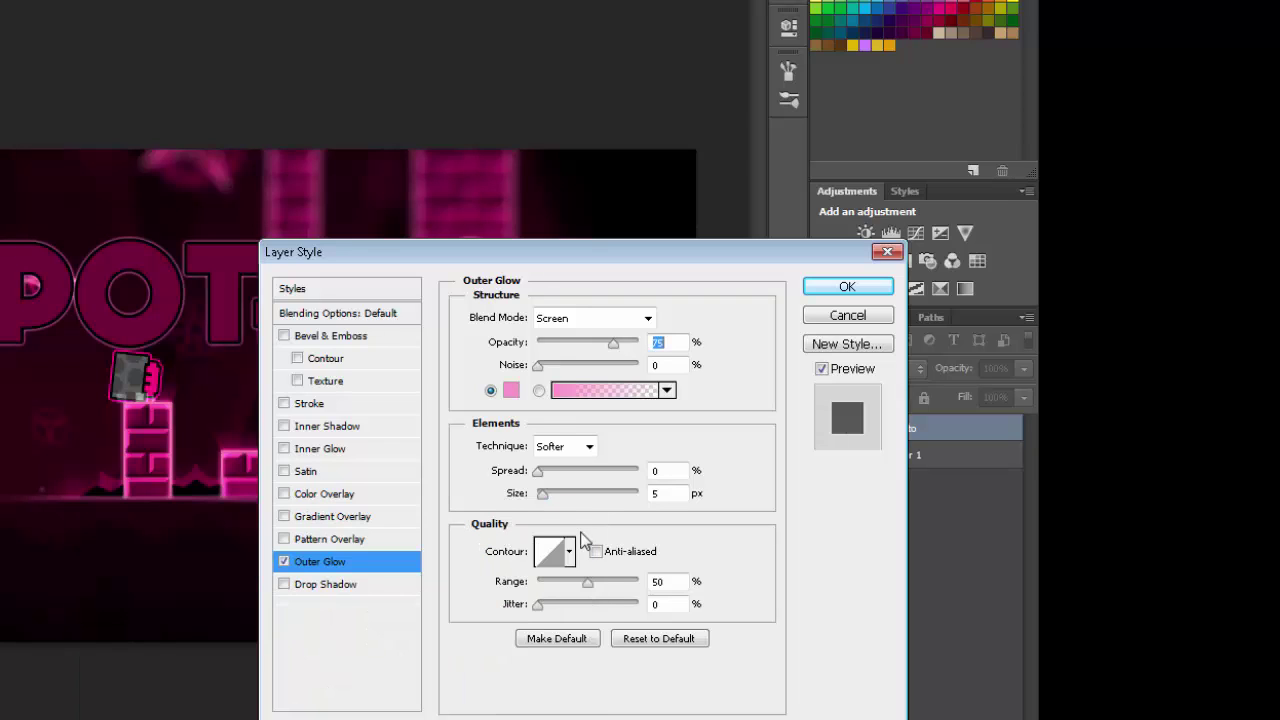
# Soften the pink glow to 57% opacity and 32 px size, then apply it.
pyautogui.moveTo(545, 496); pyautogui.dragTo(551, 497)
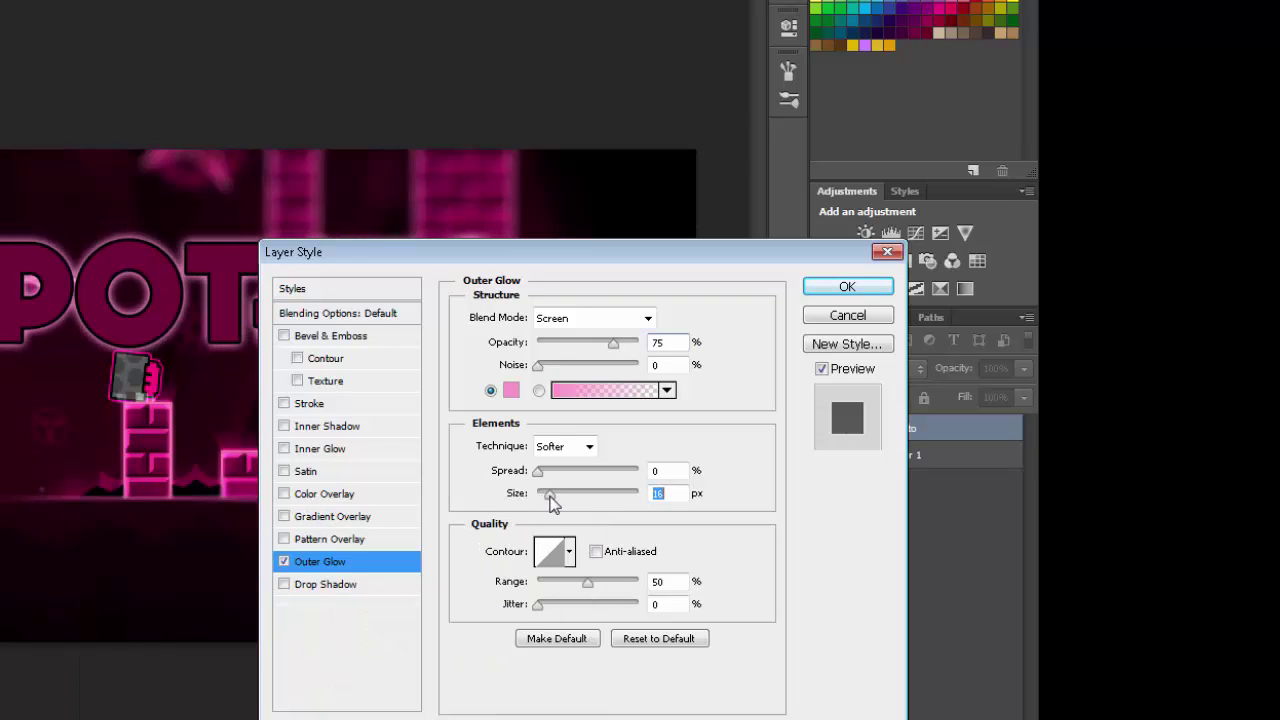
pyautogui.moveTo(563, 256); pyautogui.dragTo(539, 272)
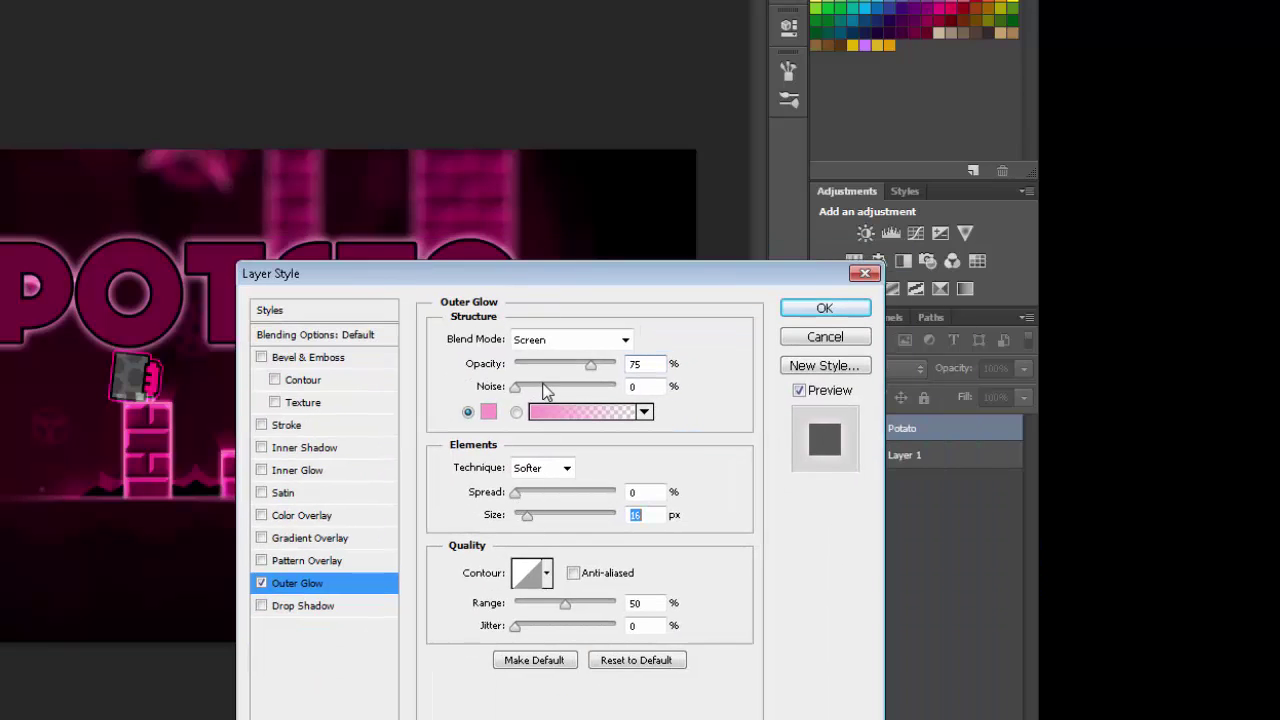
pyautogui.moveTo(593, 366); pyautogui.dragTo(572, 376)
pyautogui.moveTo(530, 517); pyautogui.dragTo(533, 518)
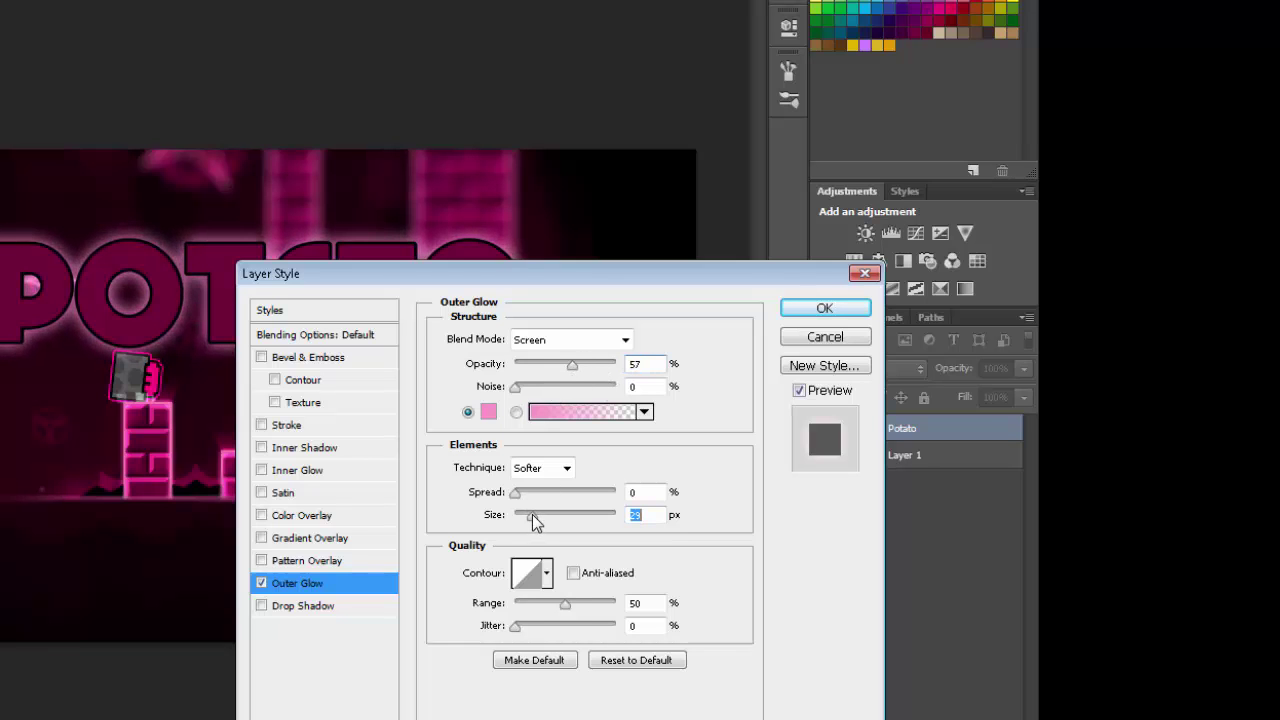
pyautogui.click(824, 308)
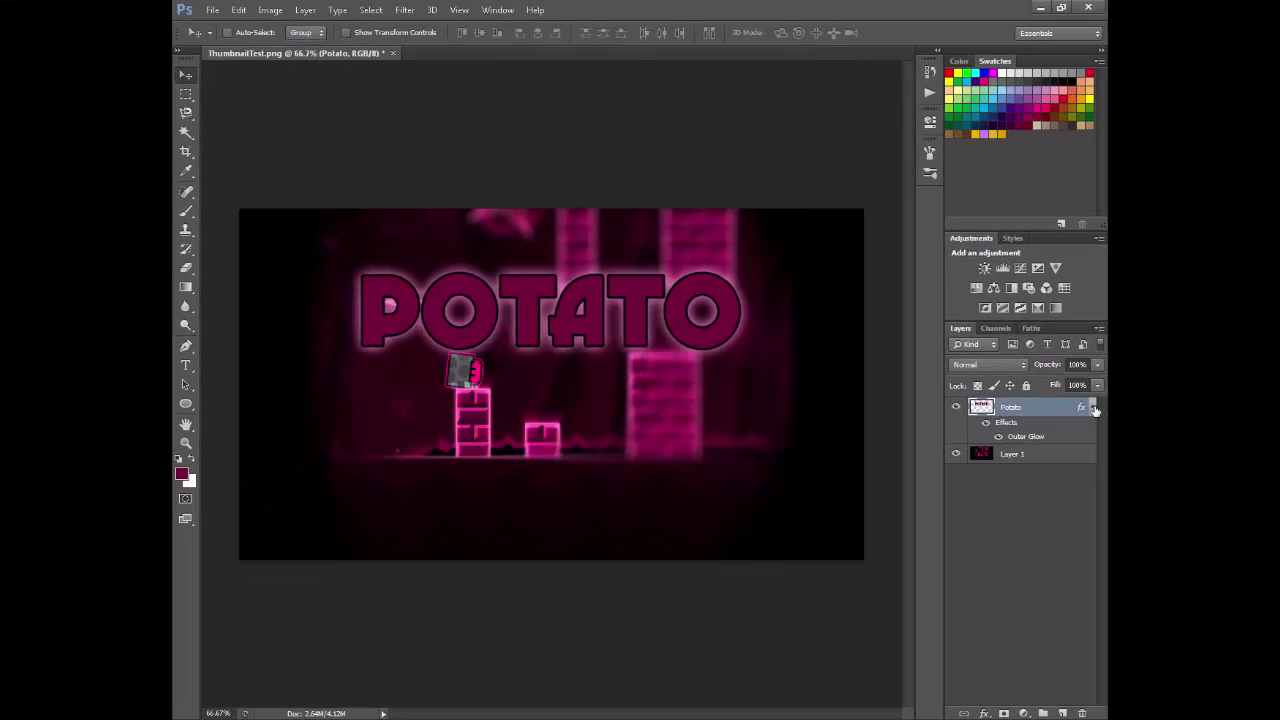
# Select all six POTATO letters with the Magic Wand.
pyautogui.click(1094, 408)
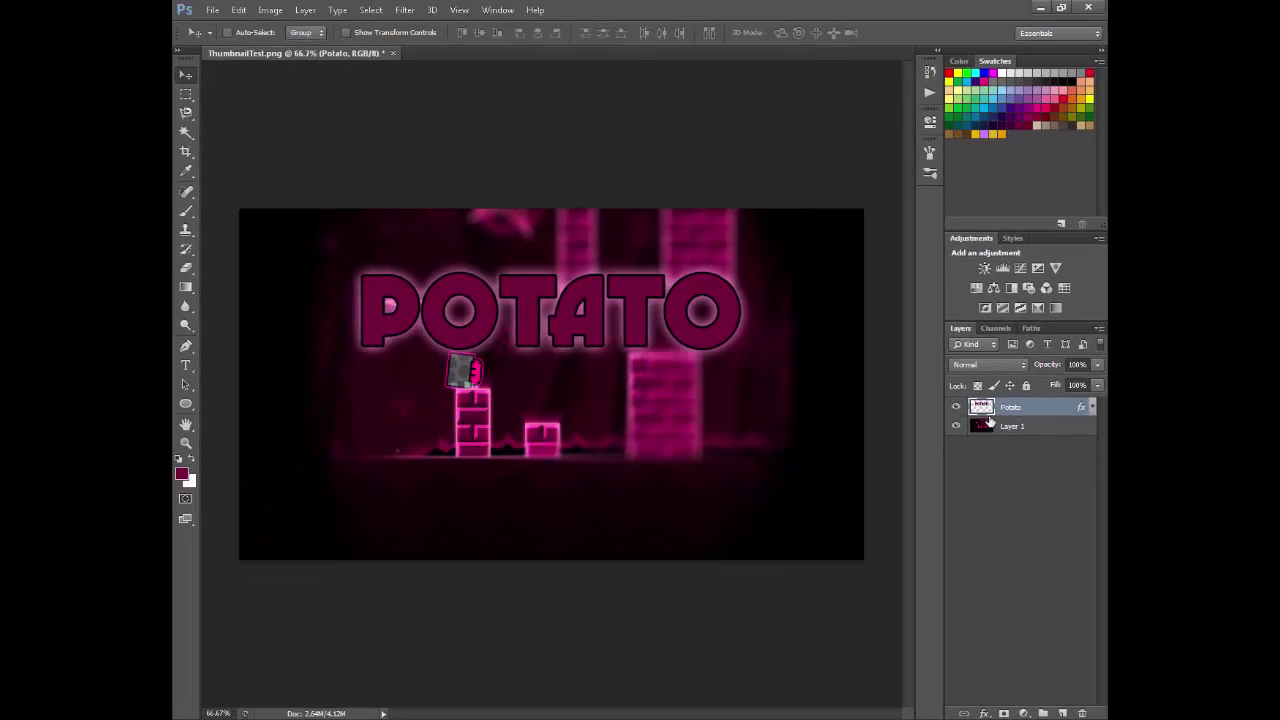
pyautogui.click(185, 132)
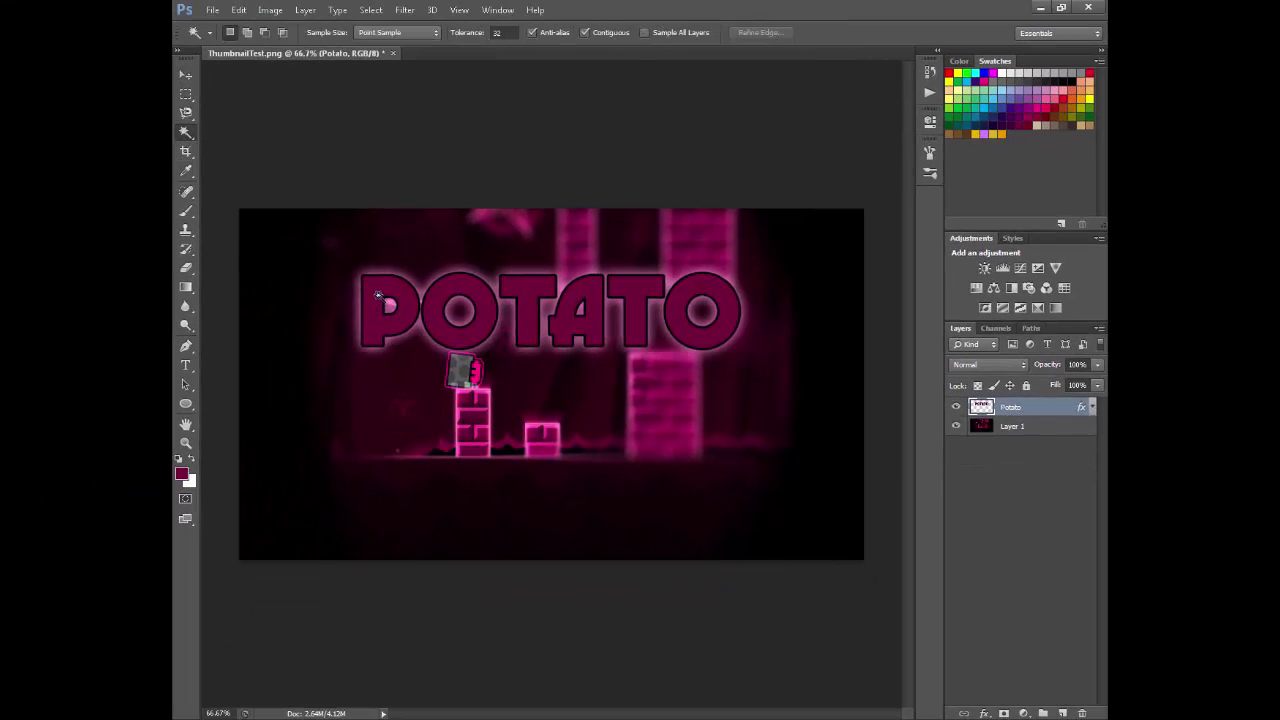
pyautogui.click(380, 298)
pyautogui.keyDown('shift'); pyautogui.click(455, 293); pyautogui.keyUp('shift')
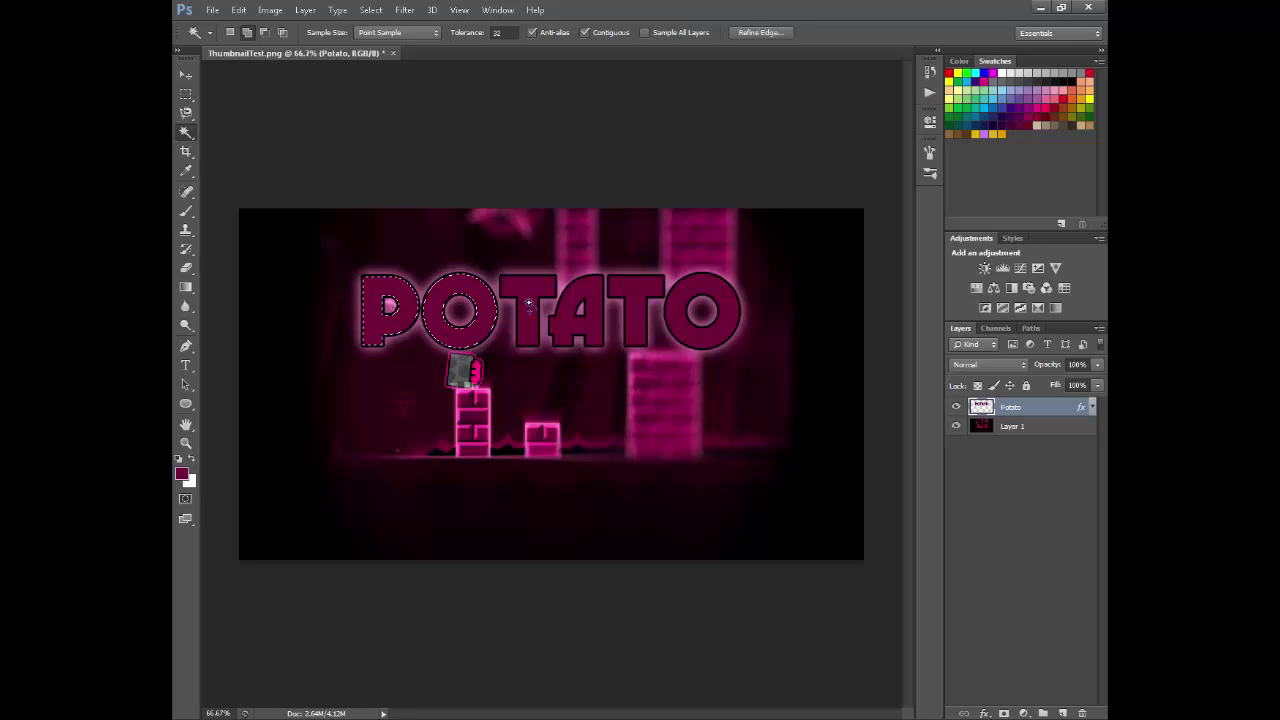
pyautogui.keyDown('shift'); pyautogui.click(526, 302); pyautogui.keyUp('shift')
pyautogui.keyDown('shift'); pyautogui.click(580, 298); pyautogui.keyUp('shift')
pyautogui.keyDown('shift'); pyautogui.click(622, 292); pyautogui.keyUp('shift')
pyautogui.keyDown('shift'); pyautogui.click(695, 290); pyautogui.keyUp('shift')
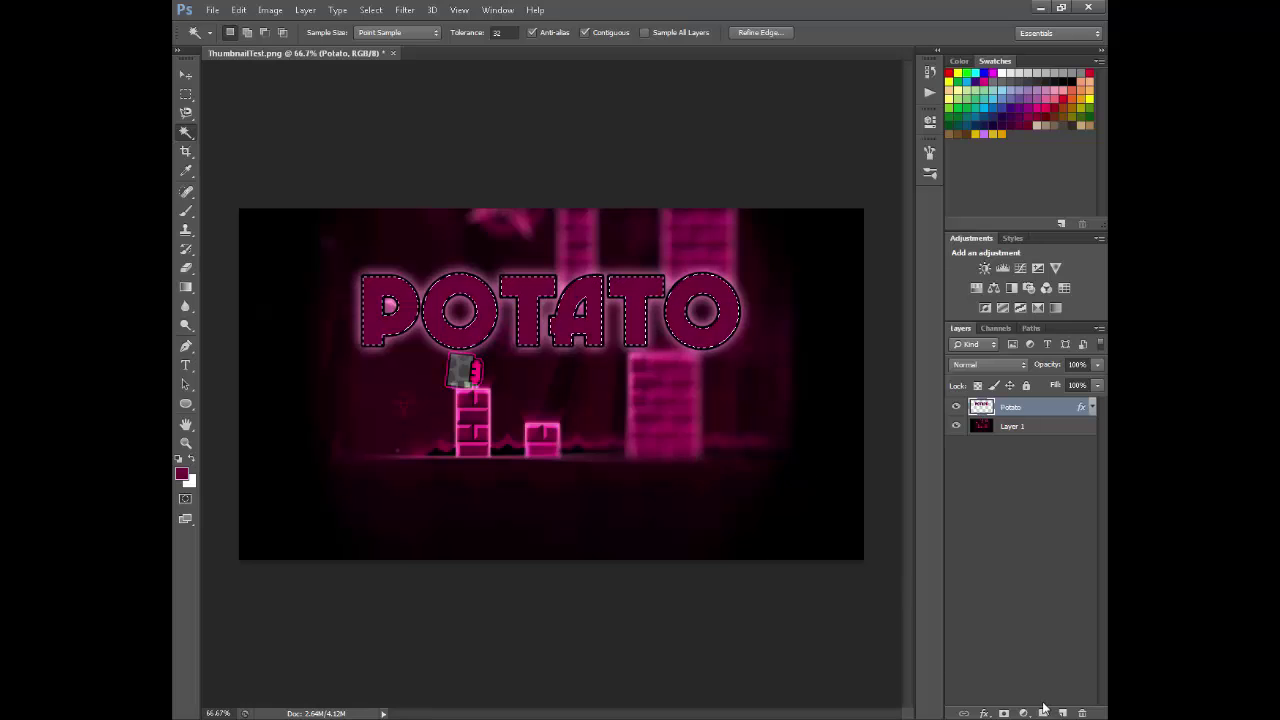
# Fill the letter selection onto a new Layer 2 above Potato, then deselect.
pyautogui.hotkey('ctrl', 'shift', 'alt', 'n')
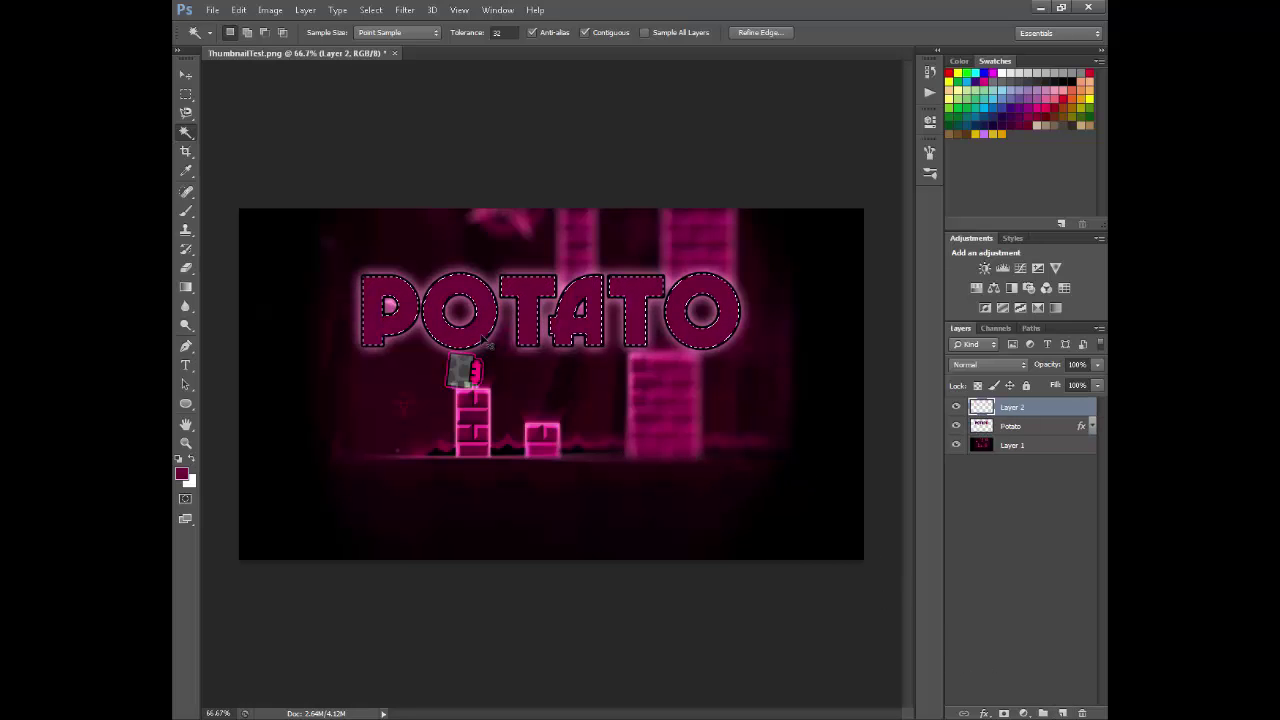
pyautogui.hotkey('alt', 'BackSpace')
pyautogui.hotkey('ctrl', 'd')
pyautogui.click(185, 75)
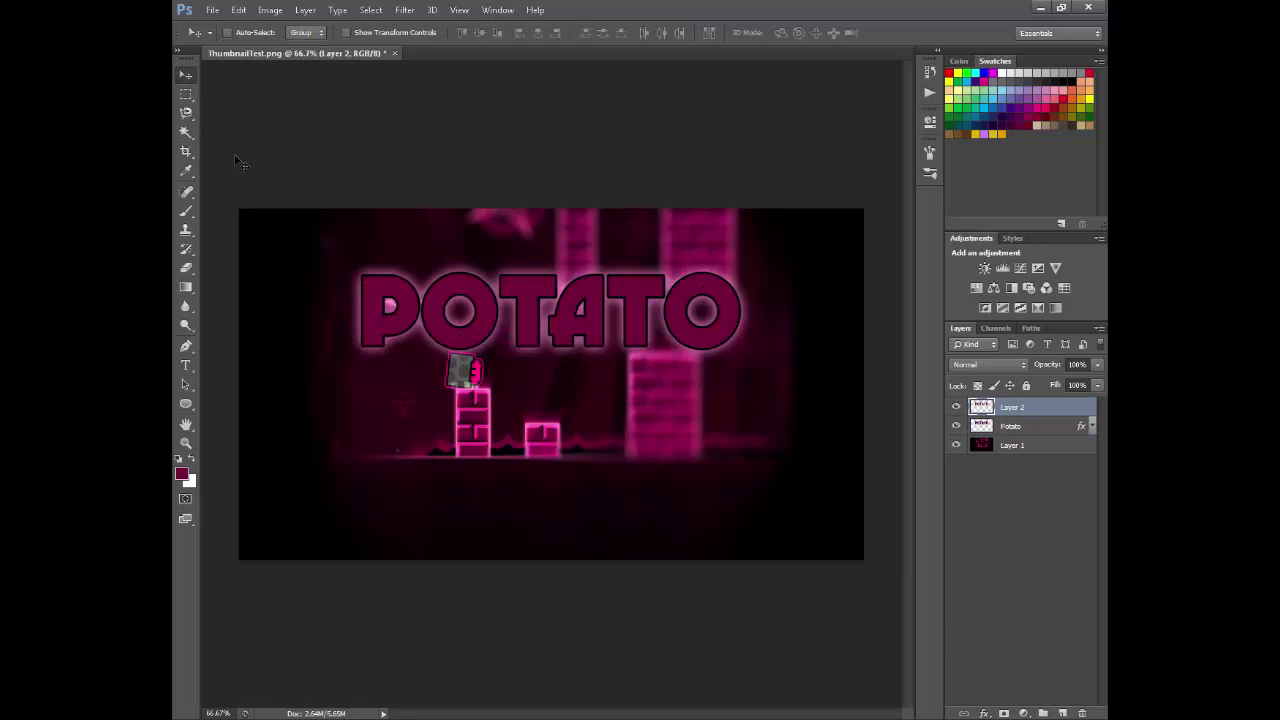
# Shift the Layer 2 letters about 2.17 cm left.
pyautogui.rightClick(1017, 423)
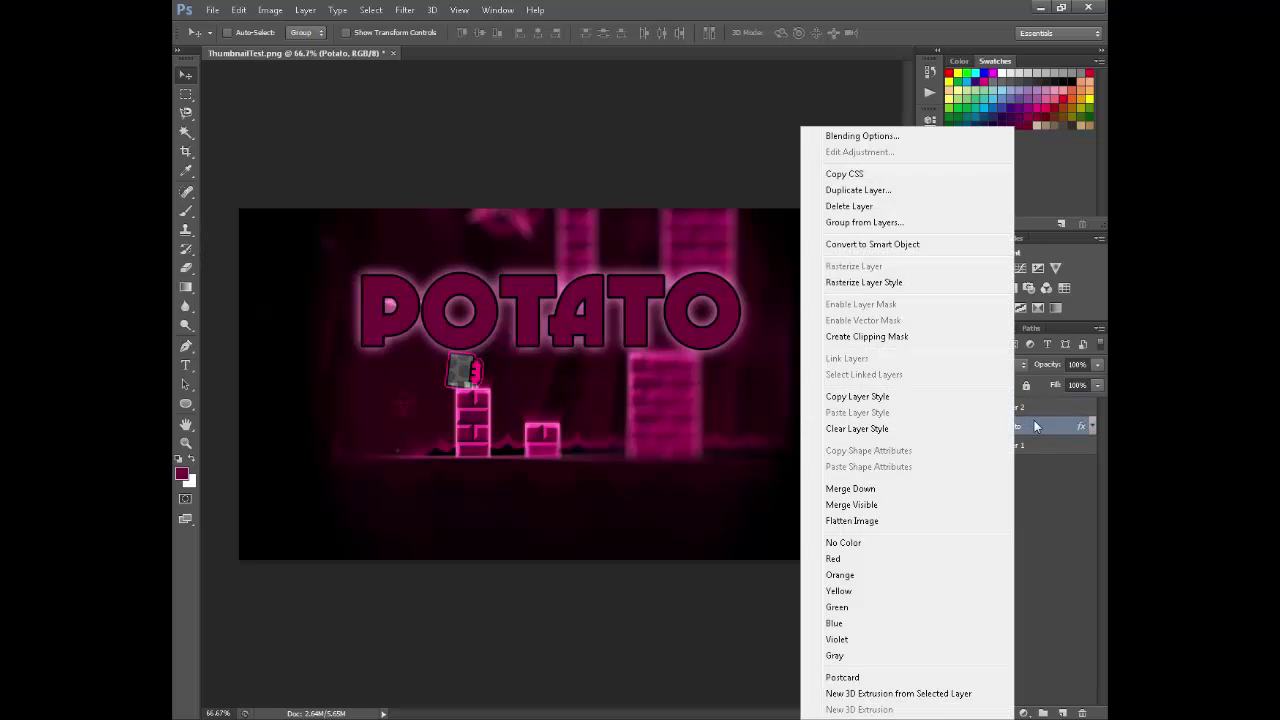
pyautogui.click(1038, 426)
pyautogui.rightClick(1028, 410)
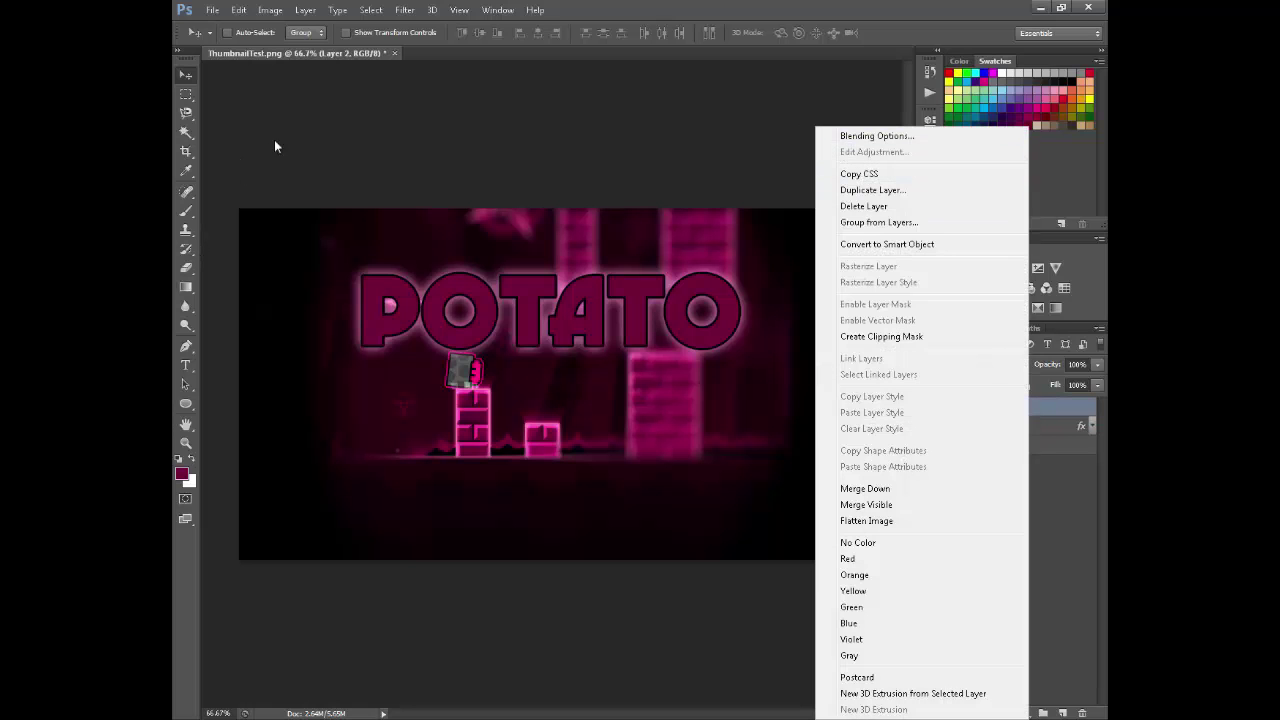
pyautogui.click(289, 129)
pyautogui.moveTo(527, 411); pyautogui.dragTo(530, 345)
# In Layer 2's blending options, try then discard Outer Glow and enable Inner Shadow.
pyautogui.rightClick(1018, 412)
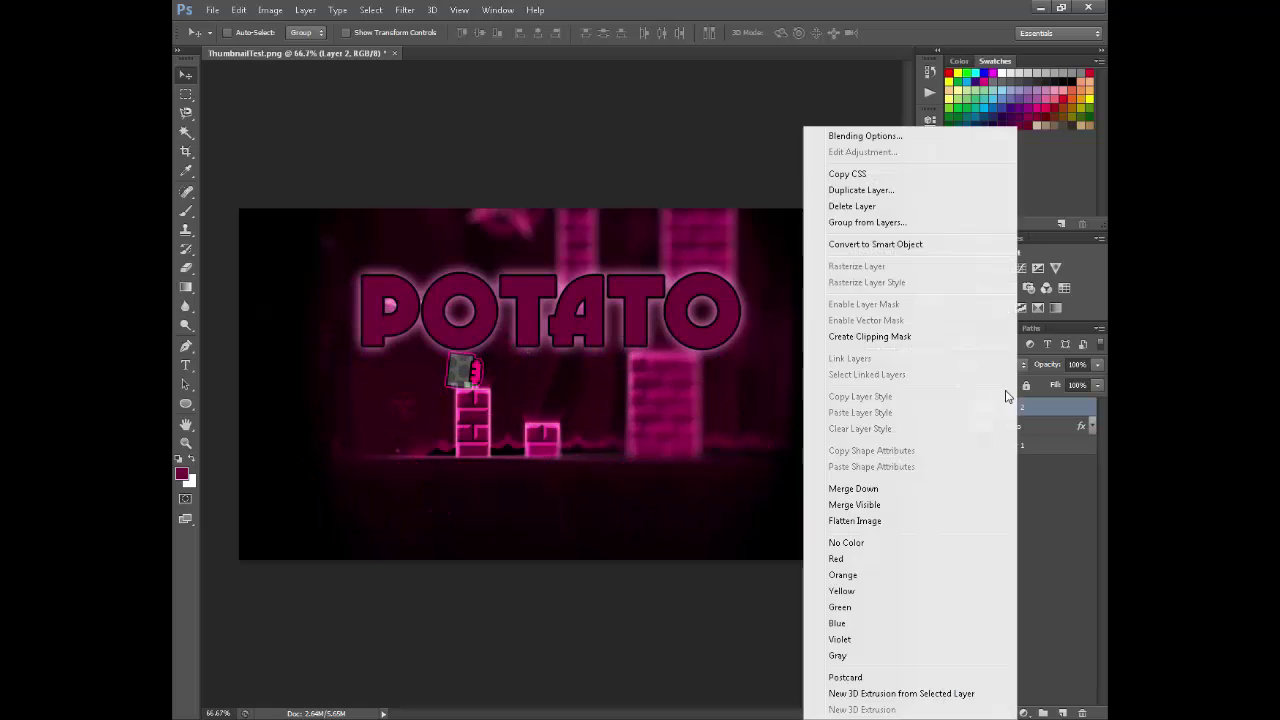
pyautogui.click(882, 135)
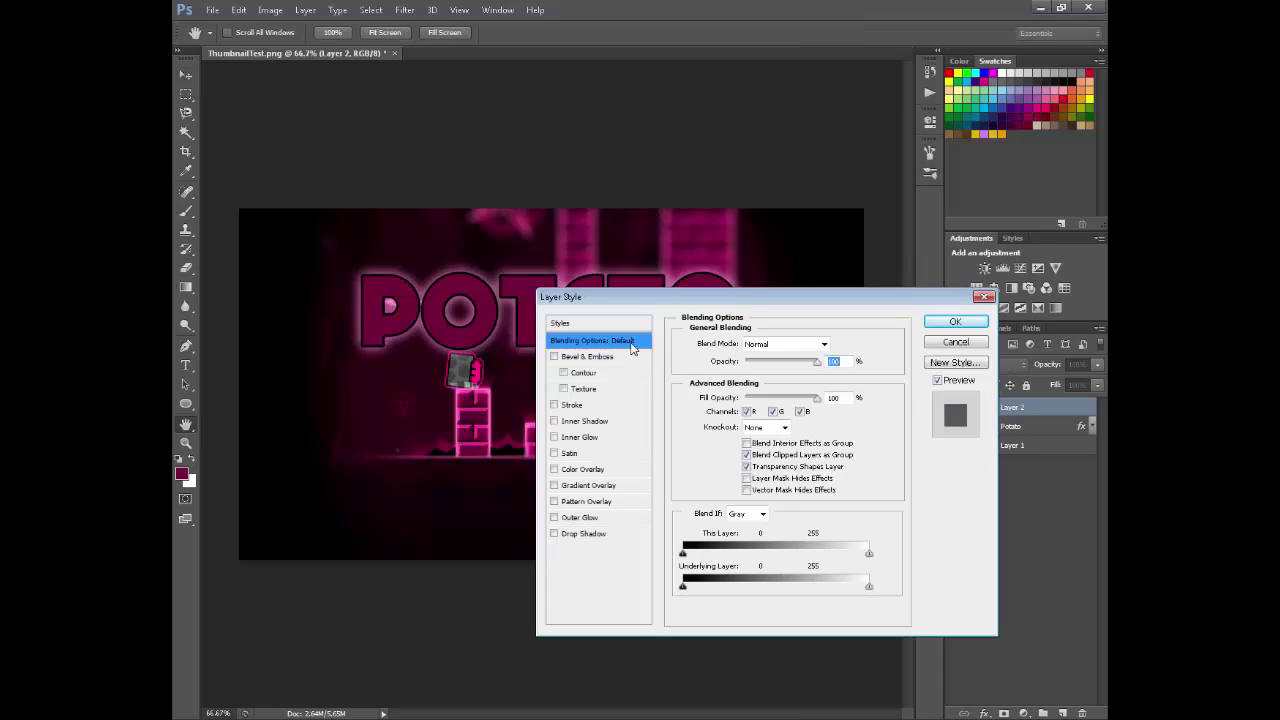
pyautogui.click(580, 517)
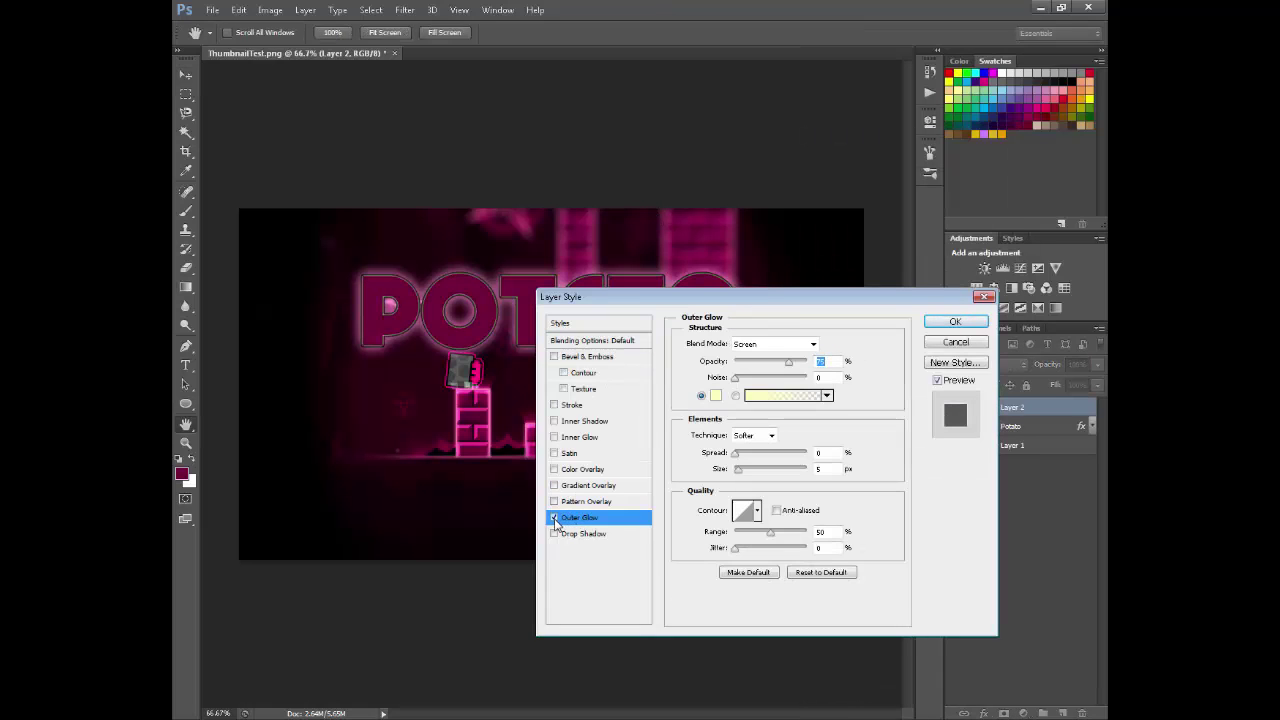
pyautogui.click(554, 518)
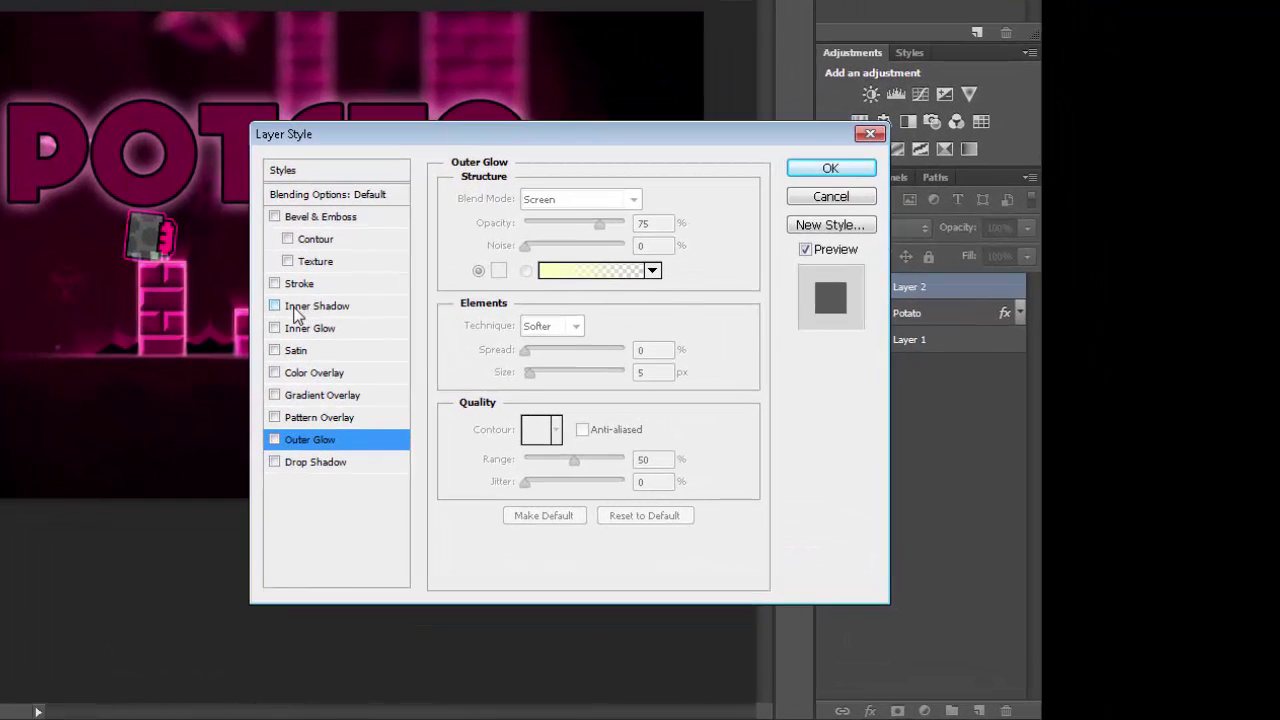
pyautogui.click(275, 306)
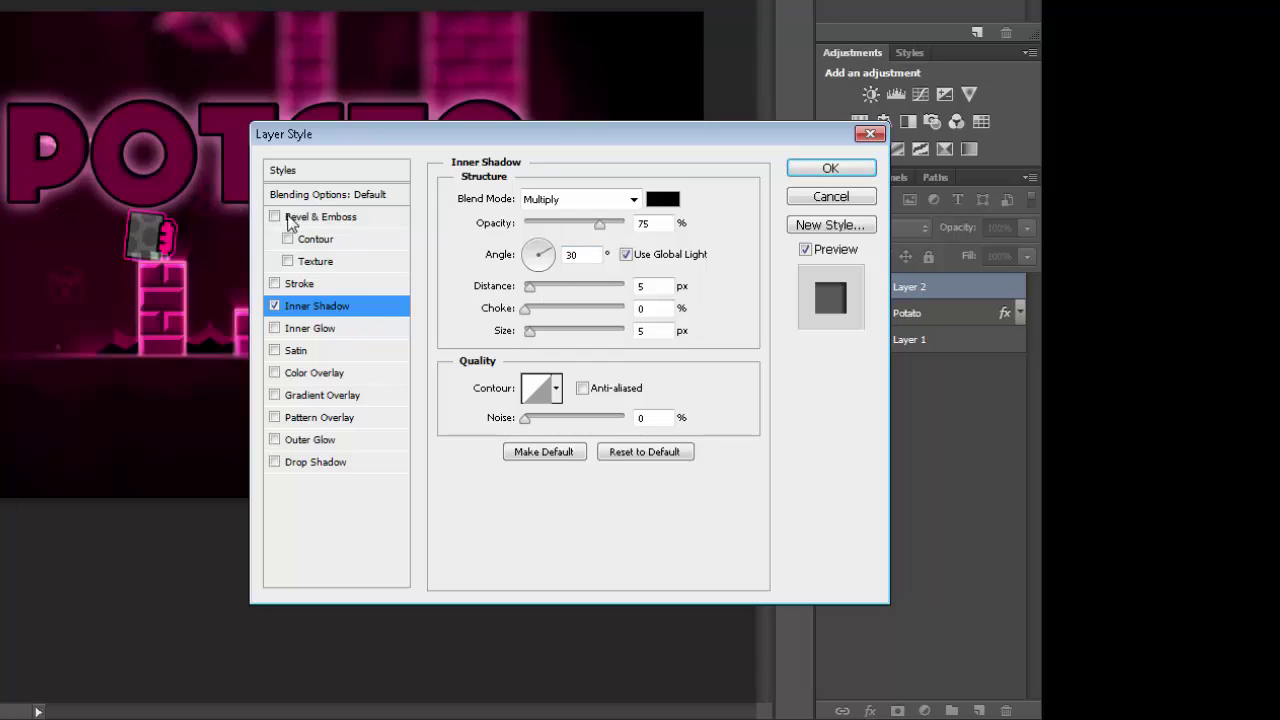
# Give the inner shadow a pale pink (ff91c9) sampled from the image, at 80% opacity.
pyautogui.click(662, 200)
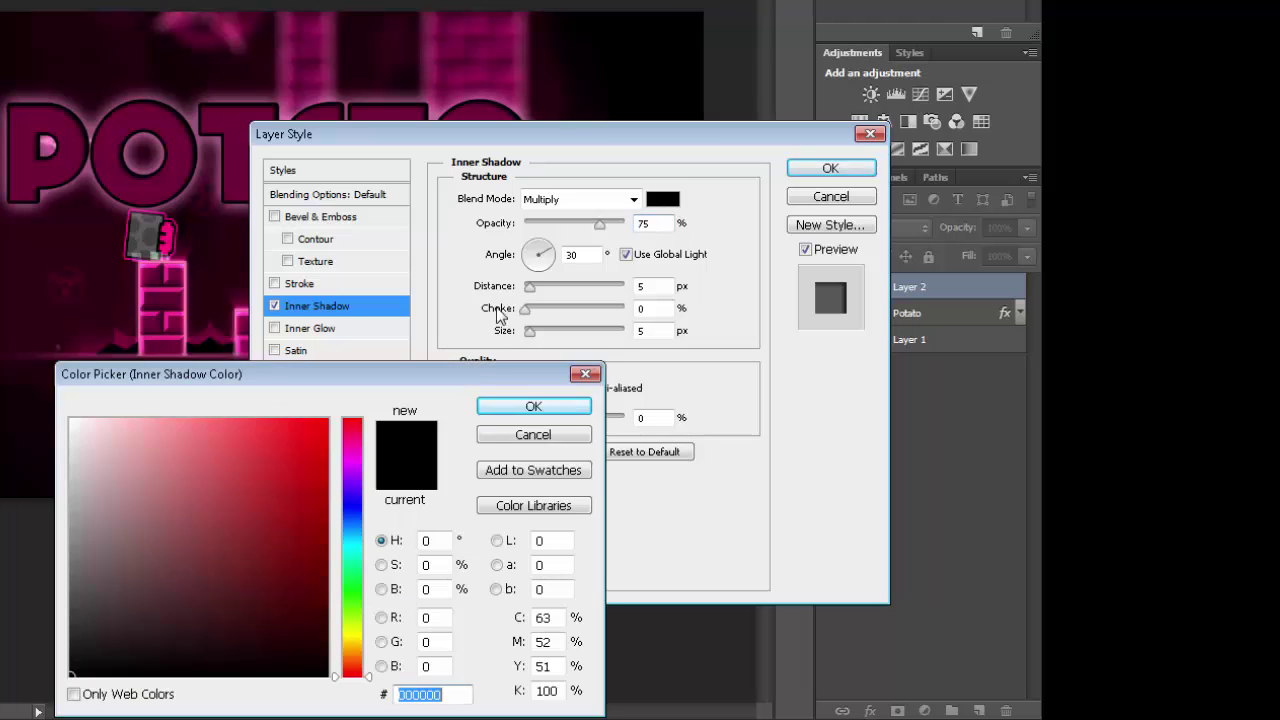
pyautogui.moveTo(128, 550); pyautogui.dragTo(45, 455)
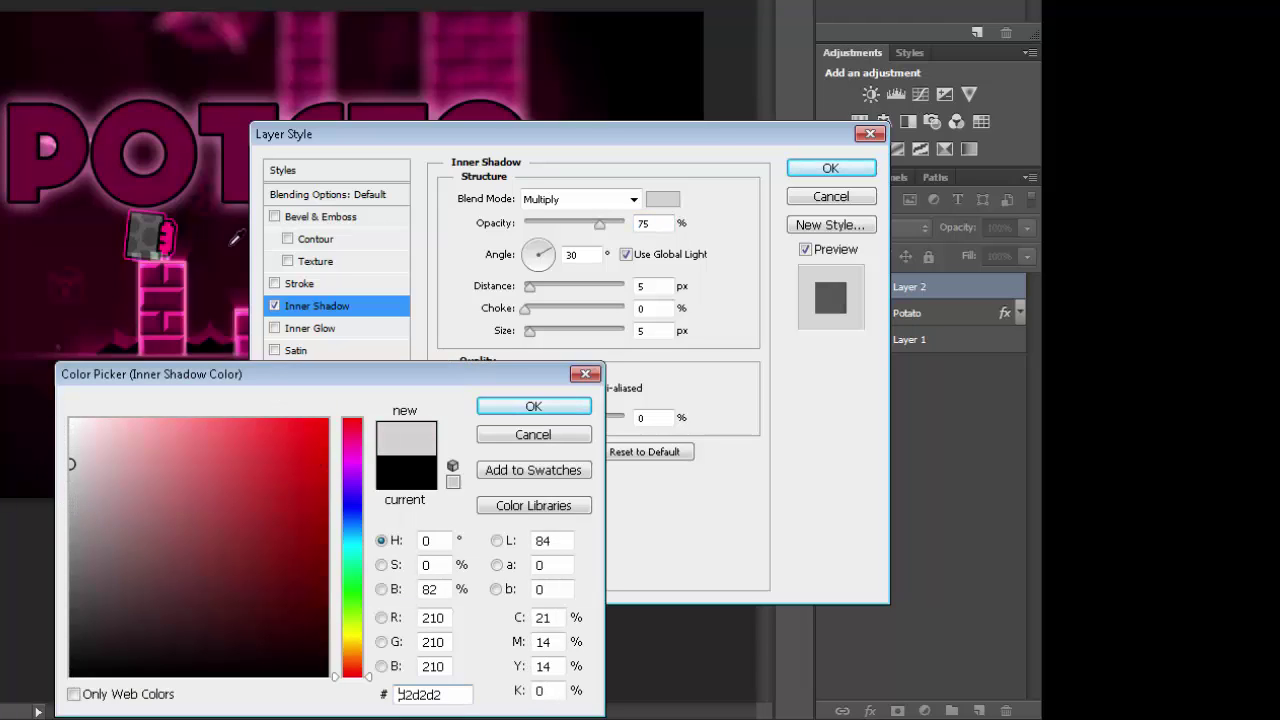
pyautogui.click(174, 309)
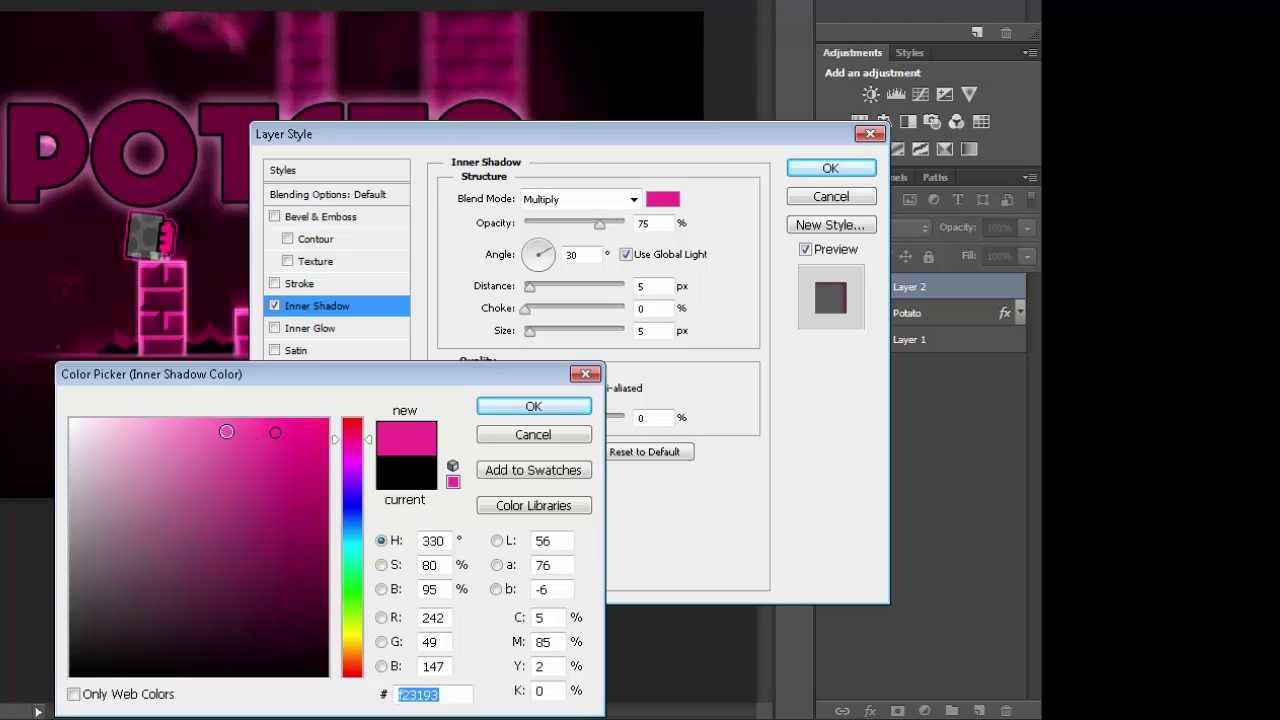
pyautogui.moveTo(216, 427)
pyautogui.mouseDown()
pyautogui.moveTo(154, 412)
pyautogui.moveTo(181, 418)
pyautogui.mouseUp()
pyautogui.click(562, 406)
pyautogui.click(604, 225)
pyautogui.moveTo(607, 228)
pyautogui.mouseDown()
pyautogui.moveTo(622, 225)
pyautogui.moveTo(607, 233)
pyautogui.mouseUp()
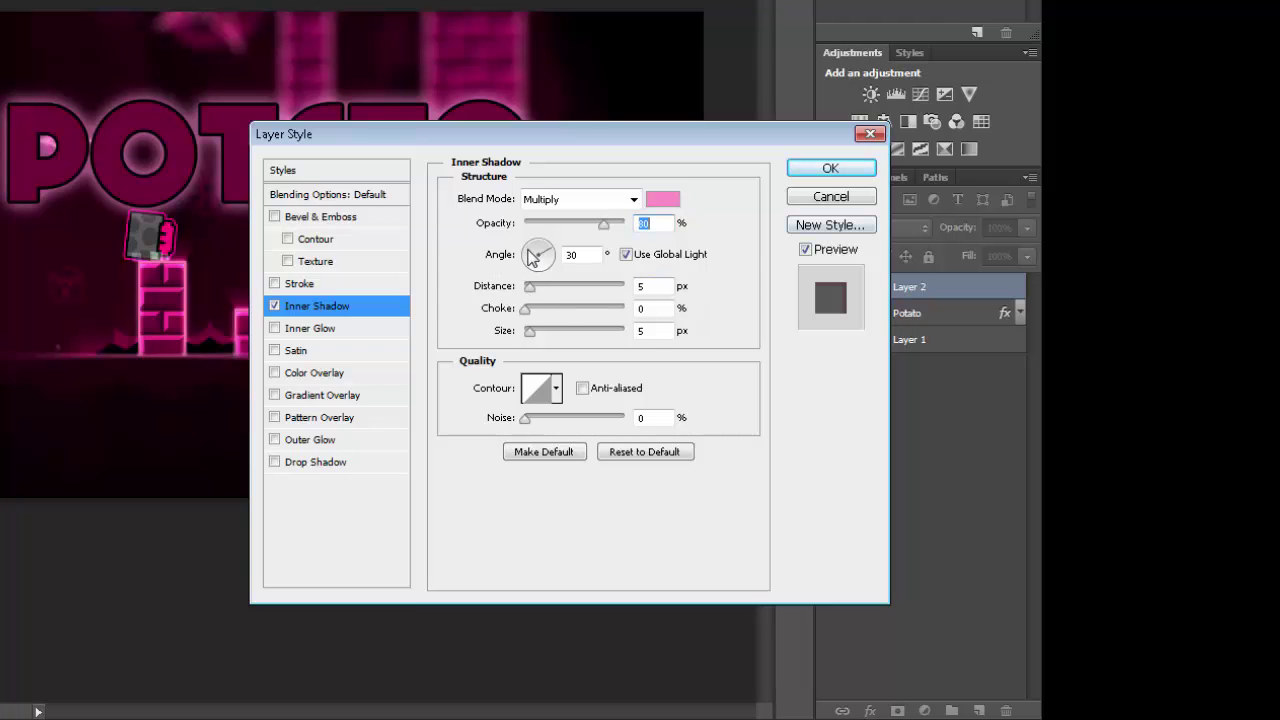
# Set the inner shadow angle to 130° and its blend mode to Hard Light.
pyautogui.moveTo(531, 257); pyautogui.dragTo(523, 236)
pyautogui.click(556, 203)
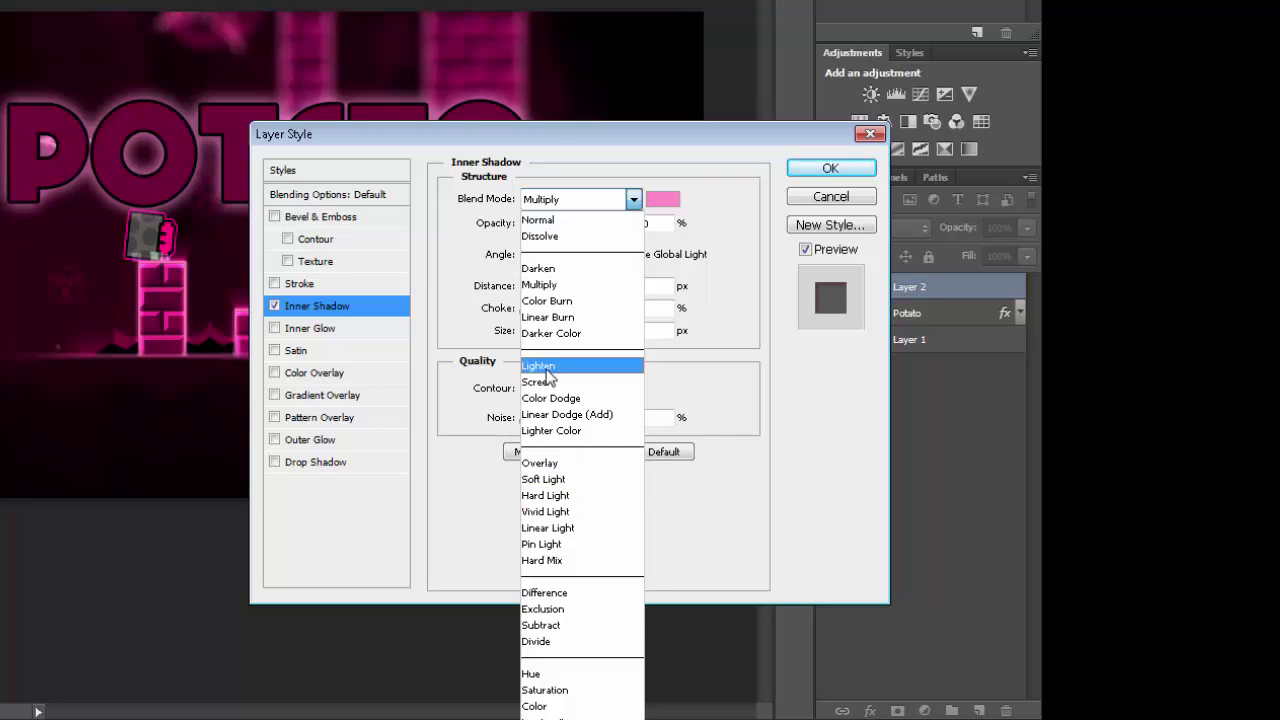
pyautogui.click(543, 366)
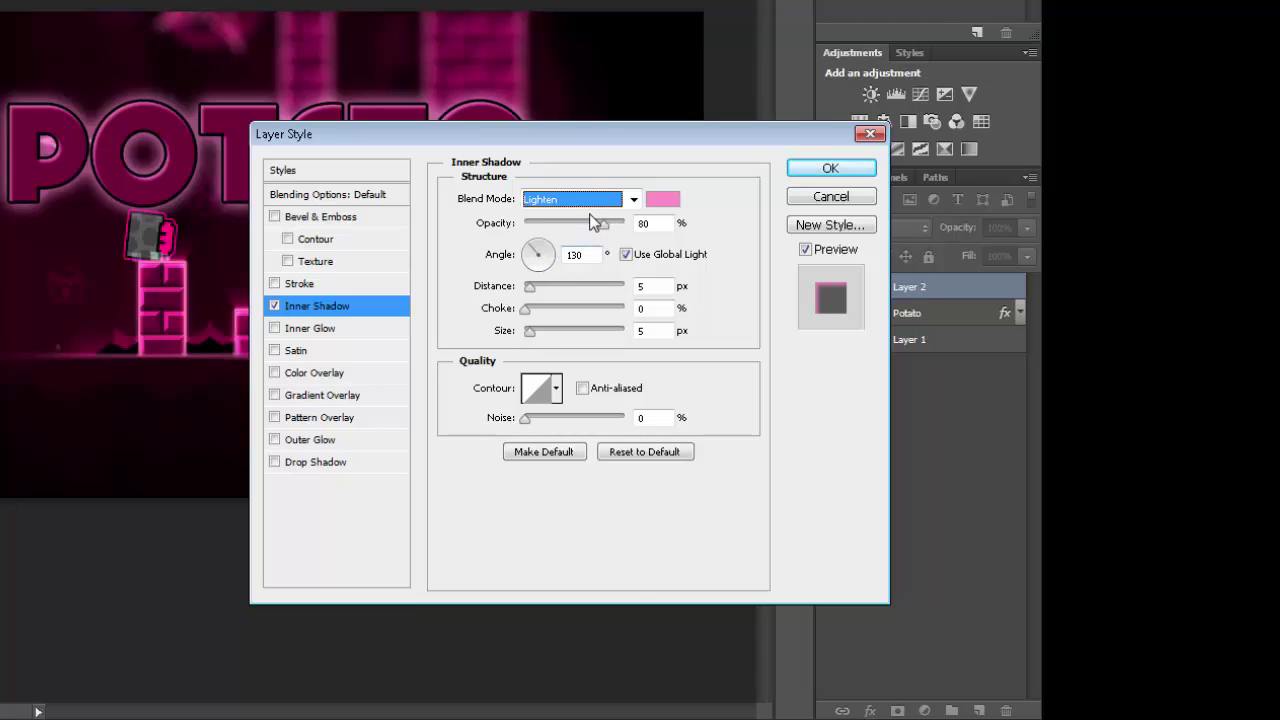
pyautogui.click(580, 200)
pyautogui.click(556, 492)
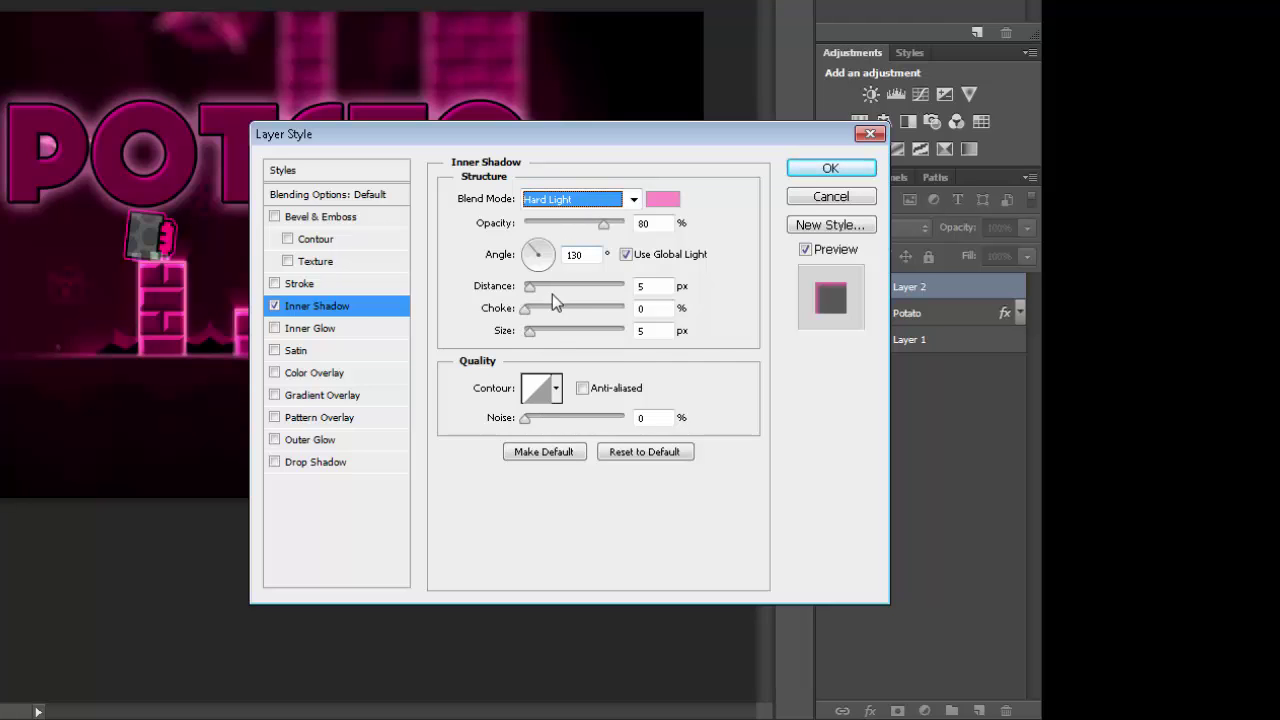
pyautogui.click(585, 200)
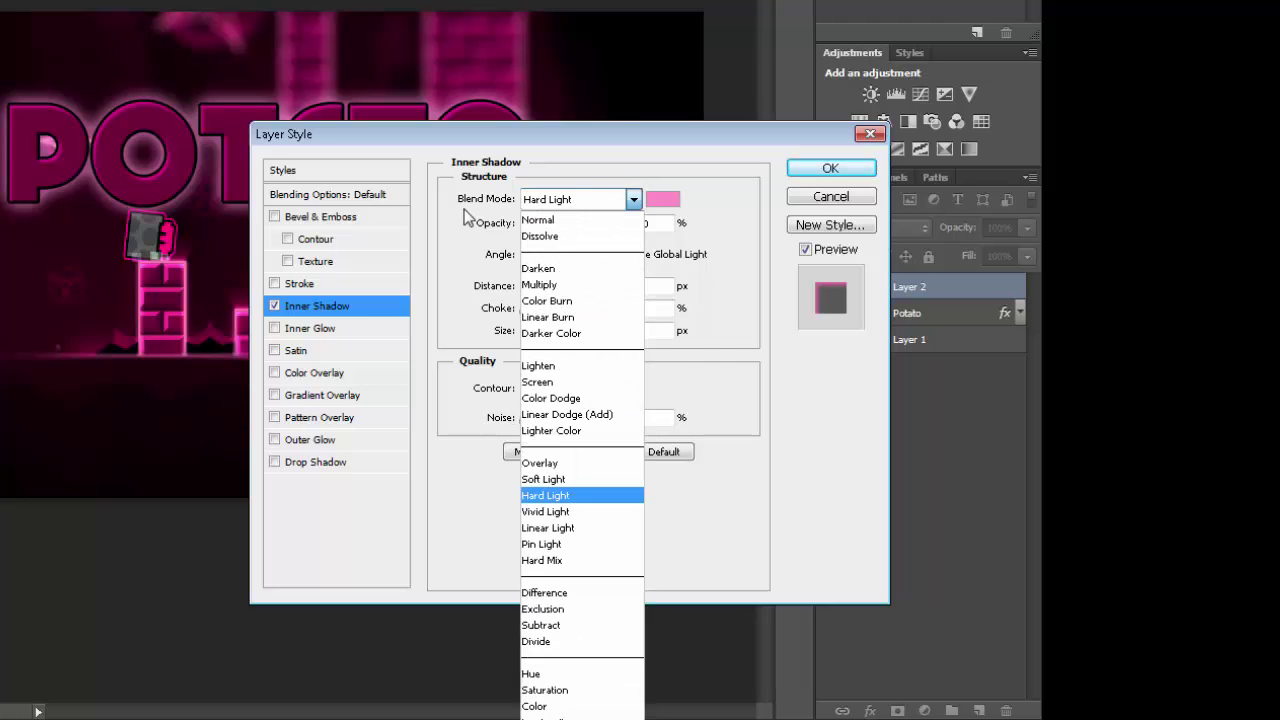
pyautogui.click(575, 202)
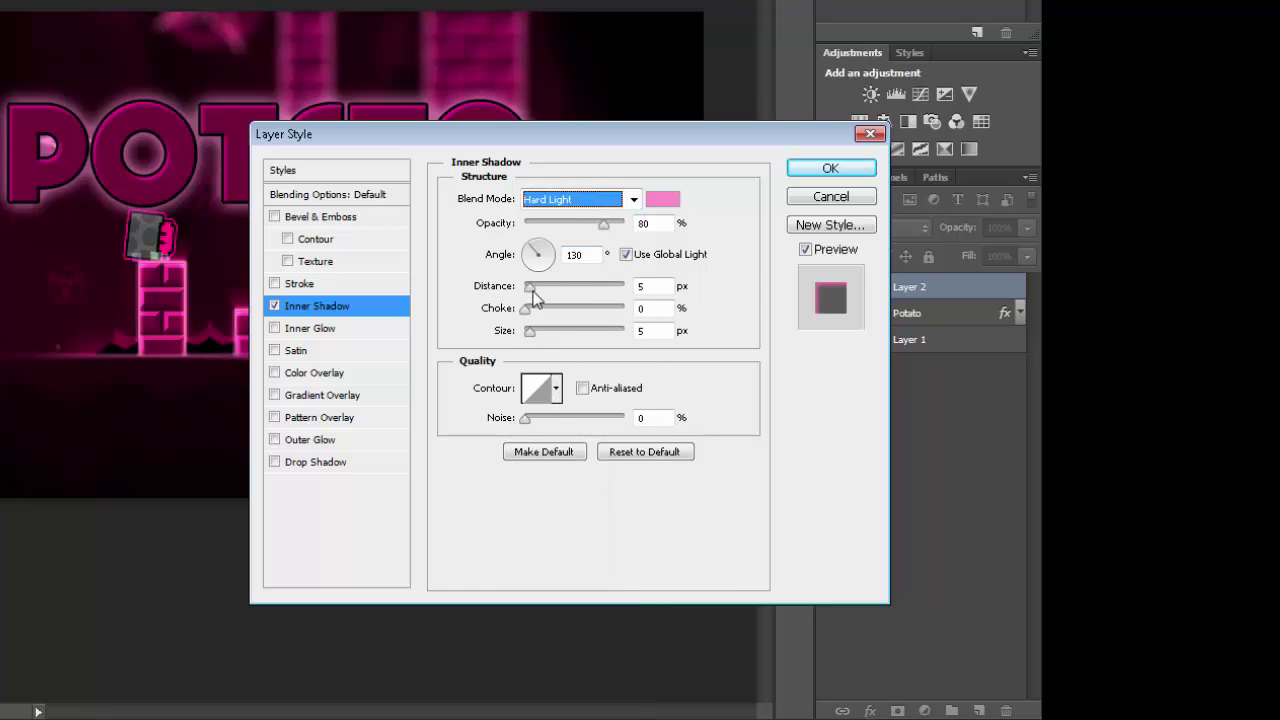
# Tune the inner shadow to 6 px distance, 0 px size and 0% choke.
pyautogui.moveTo(531, 290)
pyautogui.mouseDown()
pyautogui.moveTo(590, 305)
pyautogui.moveTo(535, 300)
pyautogui.mouseUp()
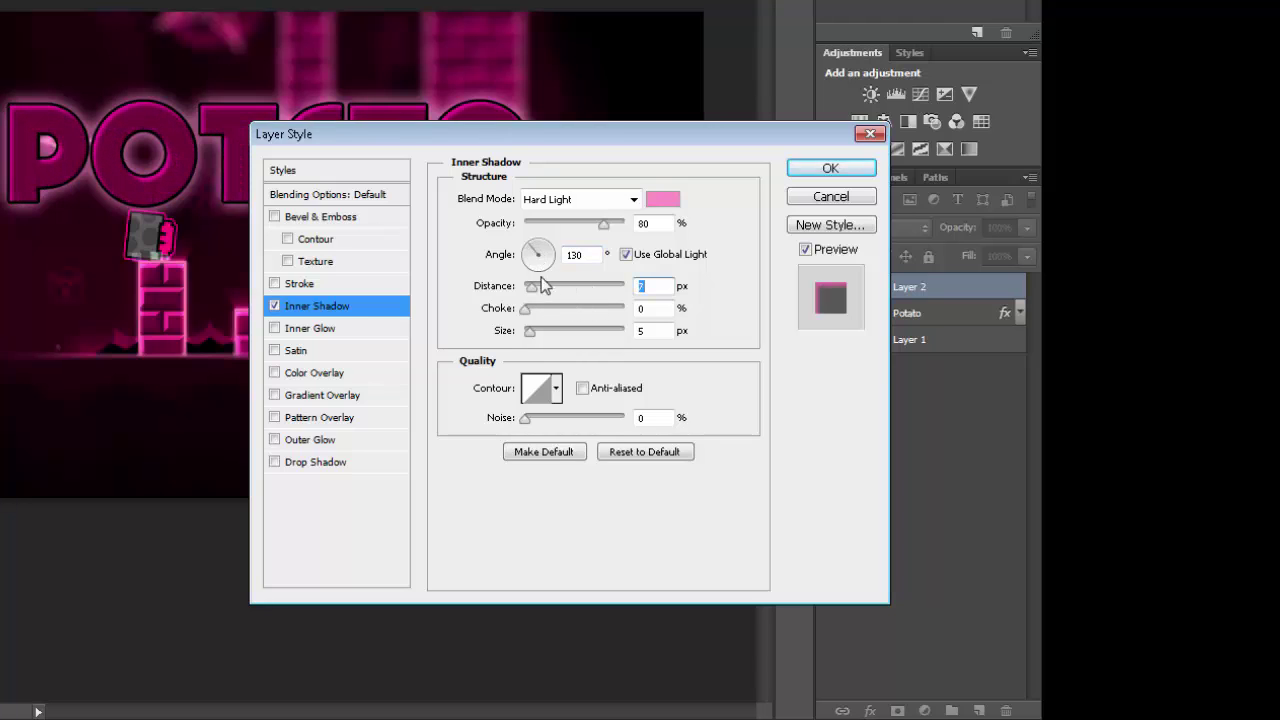
pyautogui.moveTo(537, 293); pyautogui.dragTo(539, 293)
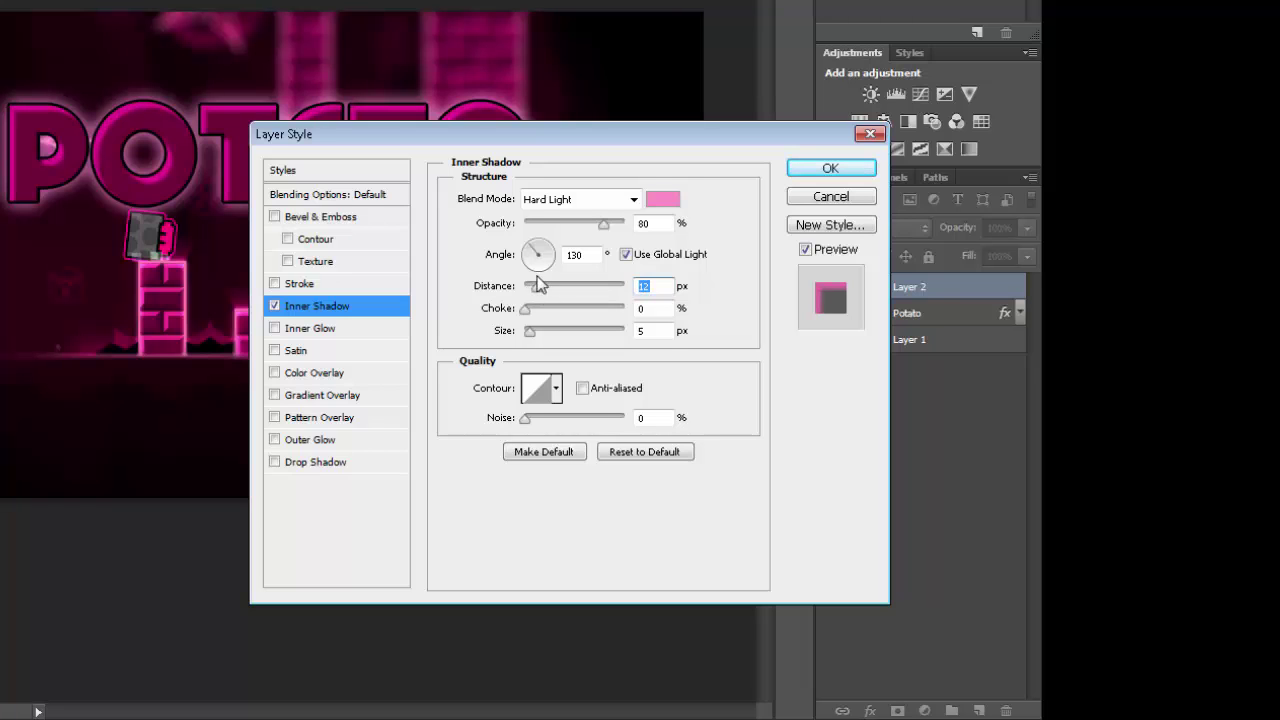
pyautogui.moveTo(508, 148); pyautogui.dragTo(597, 298)
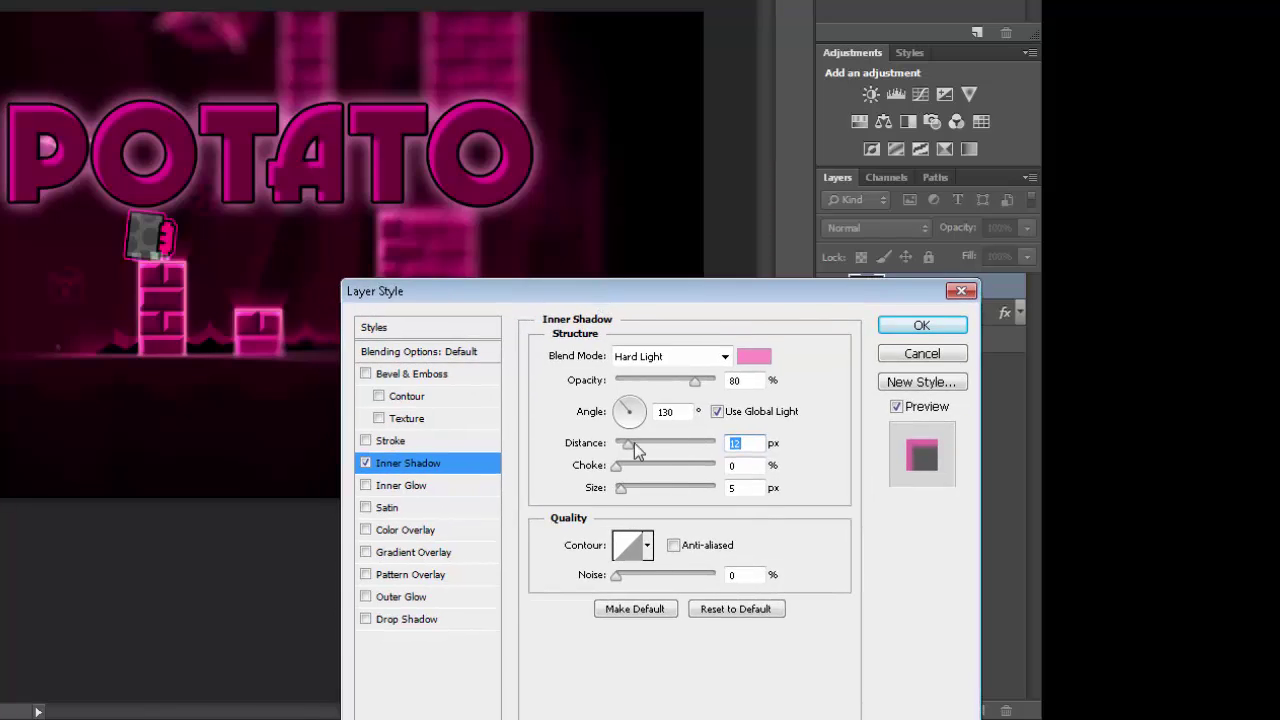
pyautogui.moveTo(627, 444); pyautogui.dragTo(627, 451)
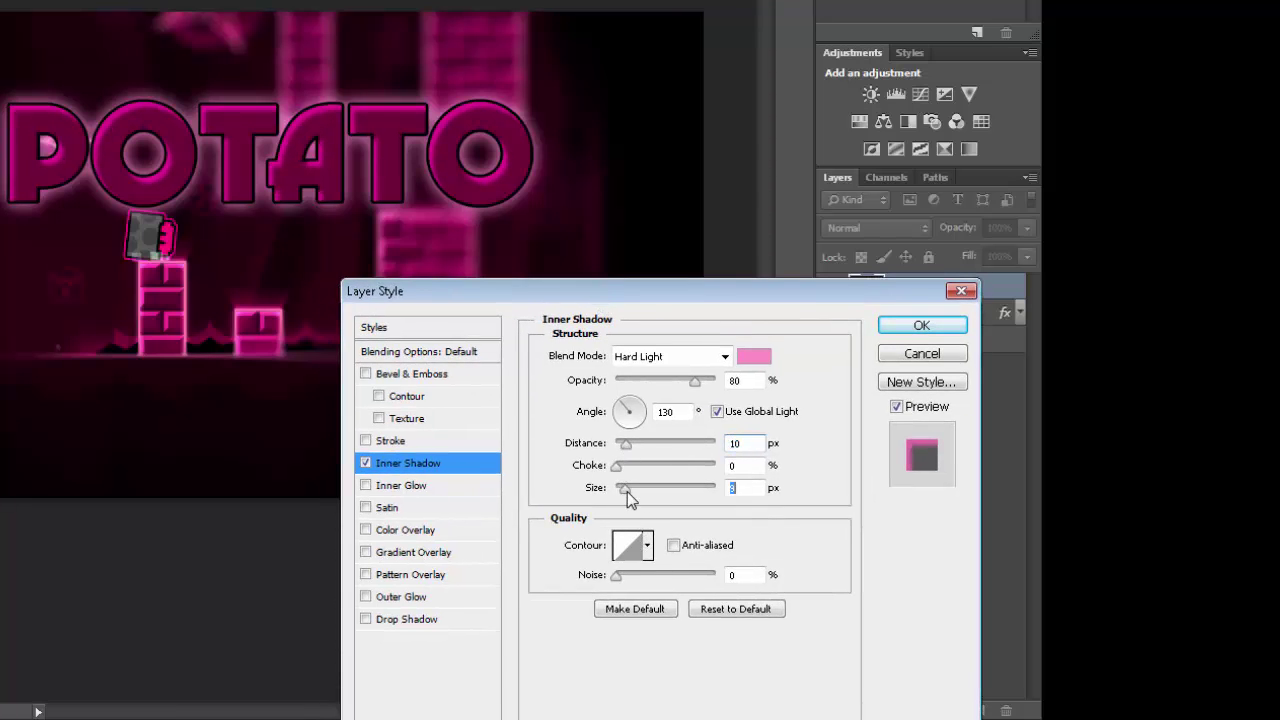
pyautogui.moveTo(629, 495); pyautogui.dragTo(617, 502)
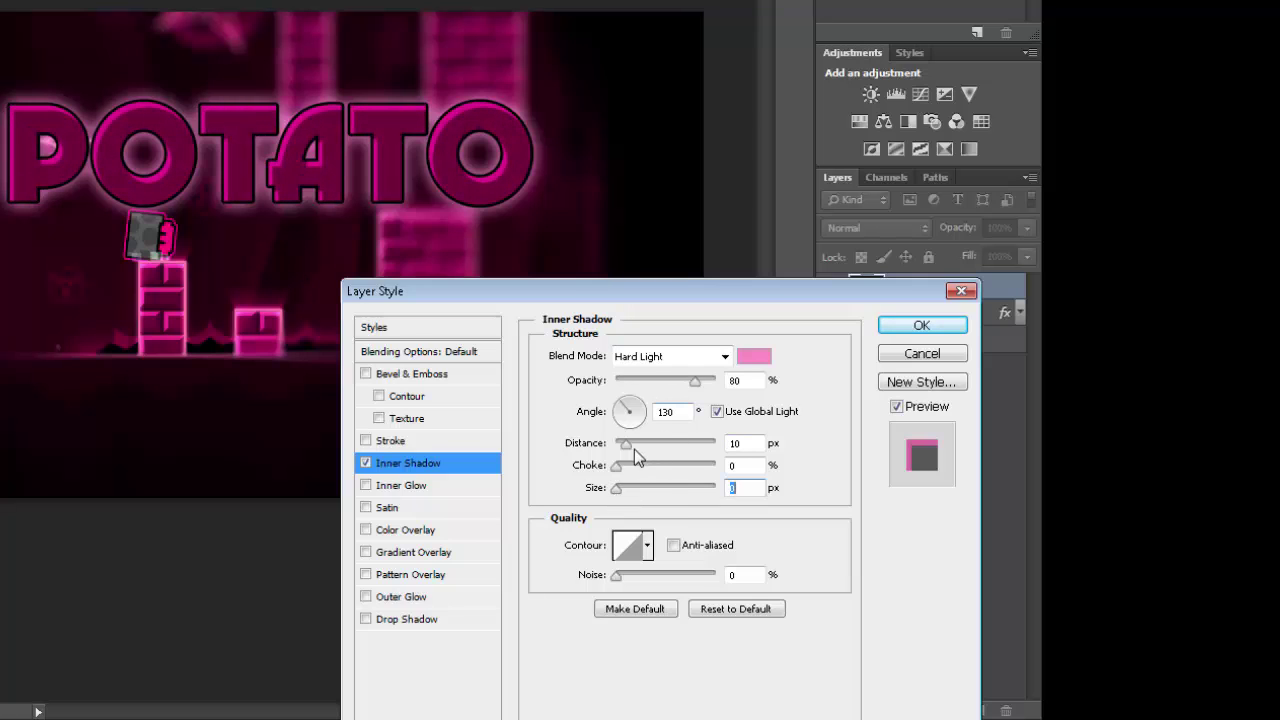
pyautogui.moveTo(631, 448)
pyautogui.mouseDown()
pyautogui.moveTo(640, 473)
pyautogui.moveTo(616, 467)
pyautogui.mouseUp()
pyautogui.moveTo(616, 298); pyautogui.dragTo(594, 197)
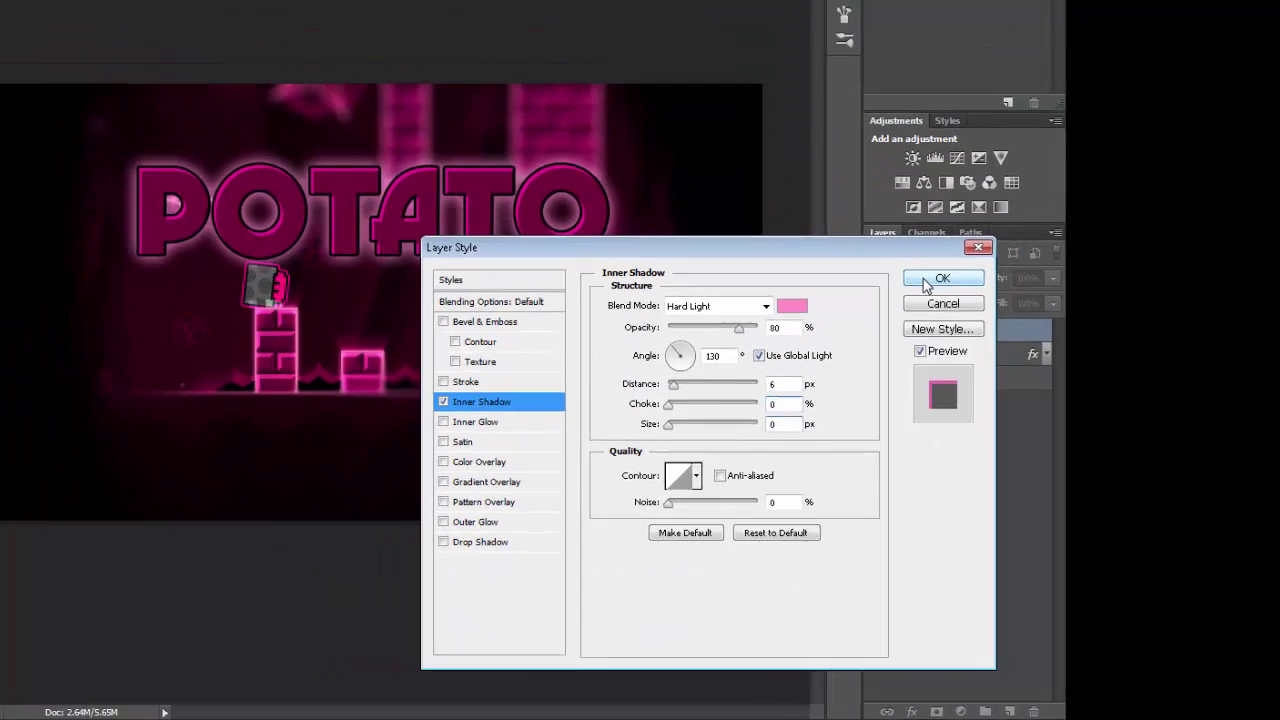
# Apply Layer 2's inner shadow and zoom in to check the title.
pyautogui.click(928, 282)
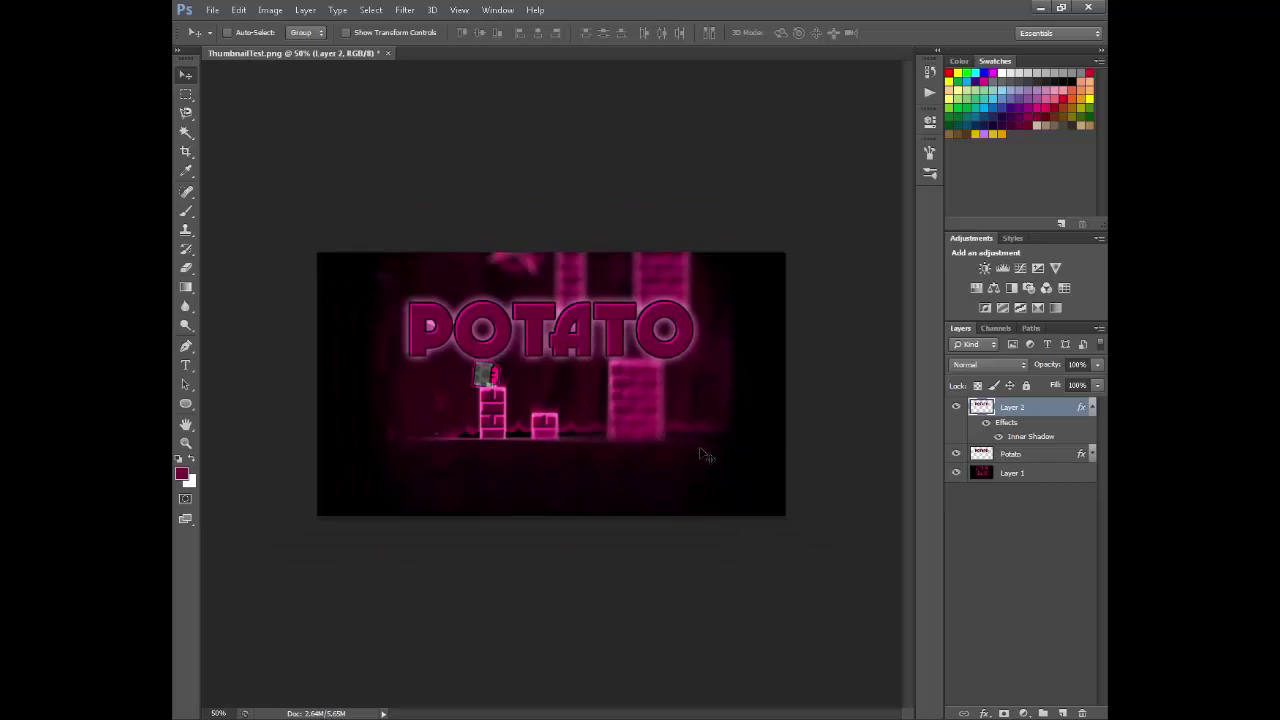
pyautogui.hotkey('ctrl', '-')
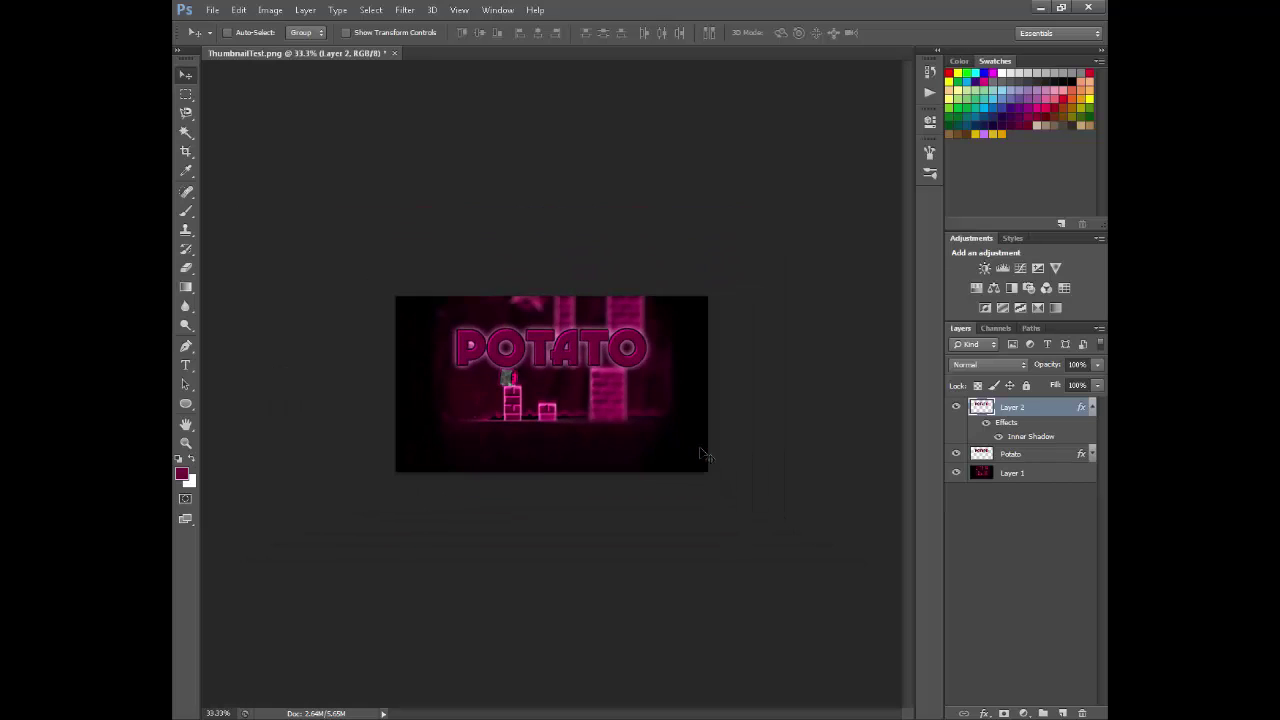
pyautogui.hotkey('ctrl', '+')
pyautogui.hotkey('ctrl', '+')
pyautogui.hotkey('ctrl', '+')
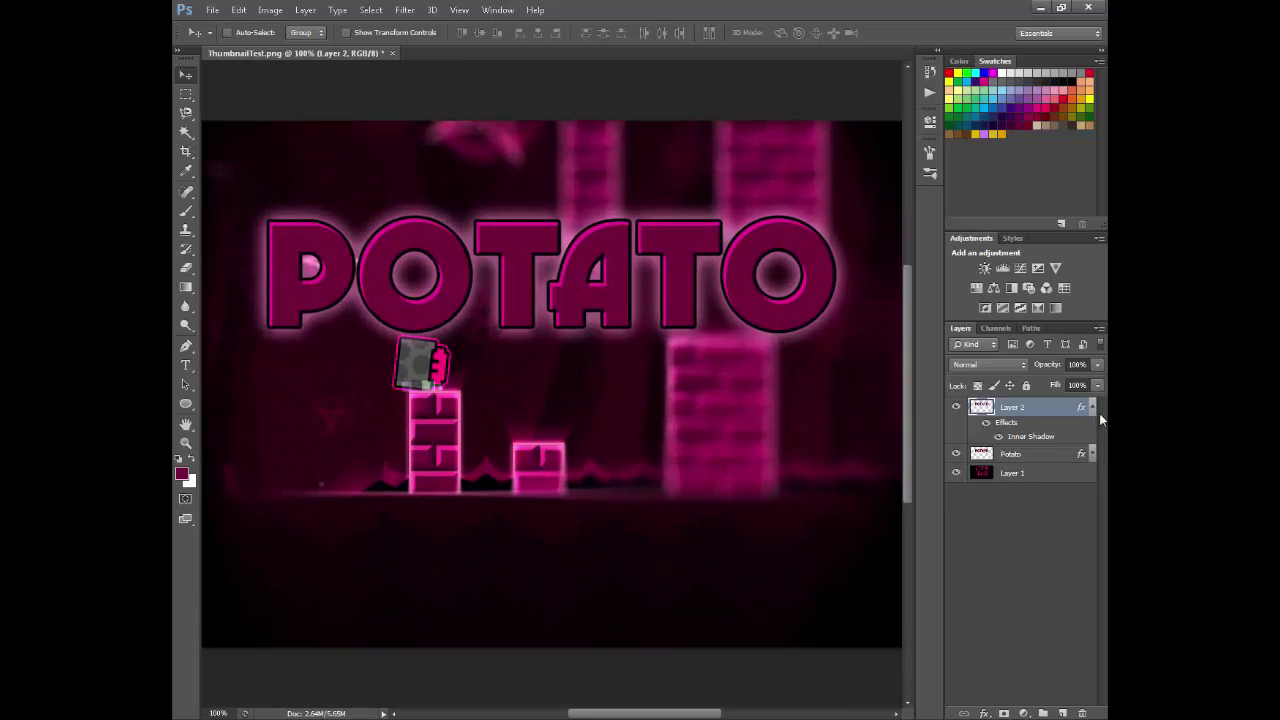
pyautogui.click(1092, 408)
pyautogui.hotkey('ctrl', '-')
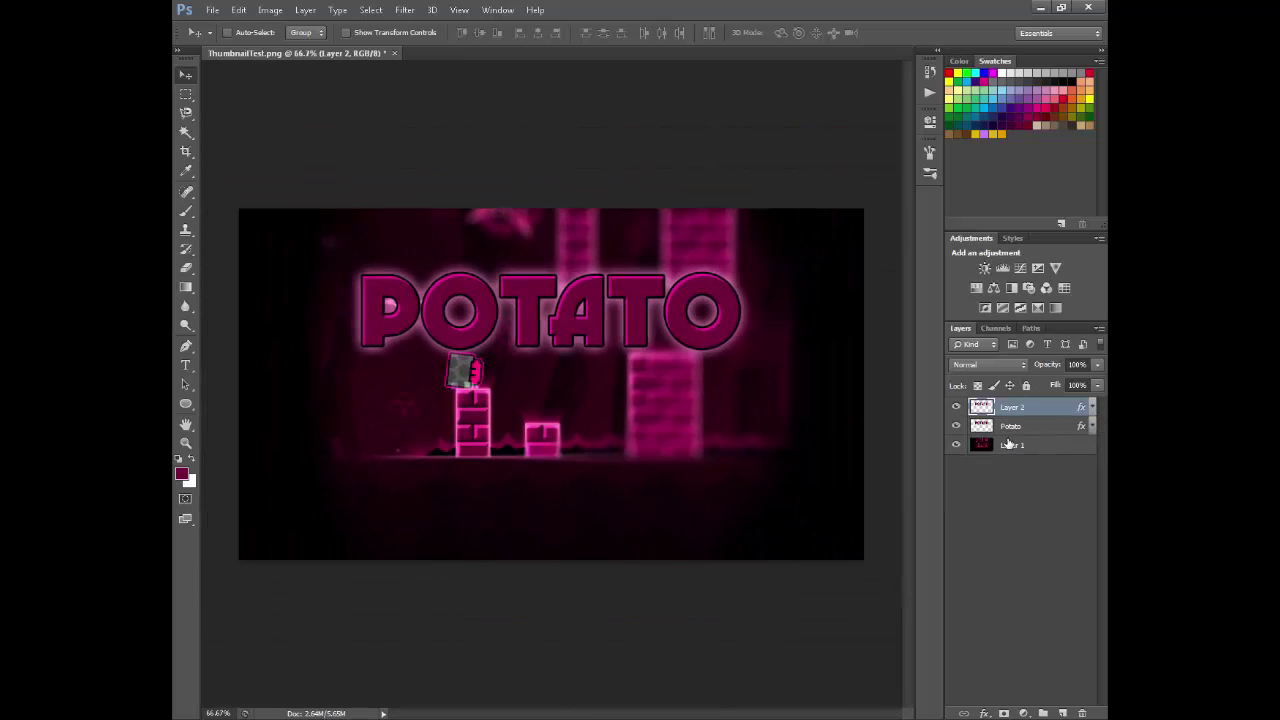
# Select Potato and Layer 2 together and scale them to 130% width and height.
pyautogui.keyDown('ctrl'); pyautogui.click(1008, 443); pyautogui.keyUp('ctrl')
pyautogui.keyDown('ctrl'); pyautogui.click(1010, 443); pyautogui.keyUp('ctrl')
pyautogui.keyDown('ctrl'); pyautogui.click(1010, 426); pyautogui.keyUp('ctrl')
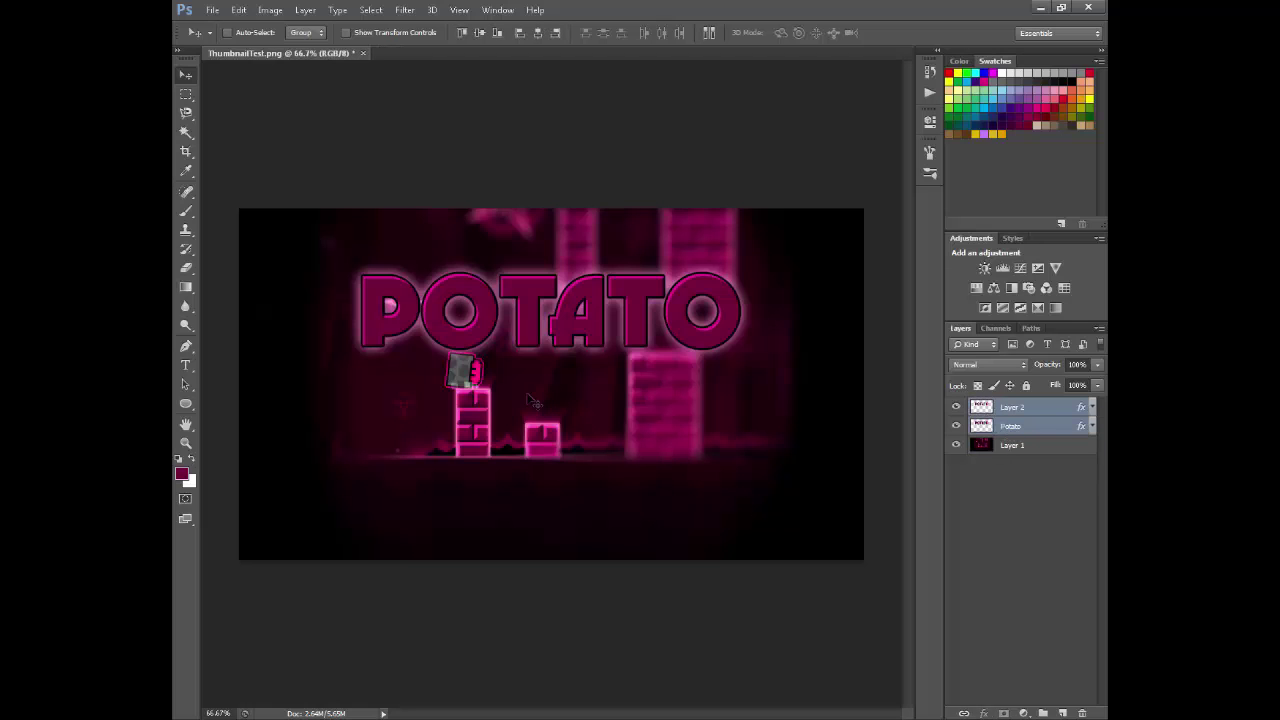
pyautogui.hotkey('ctrl', 't')
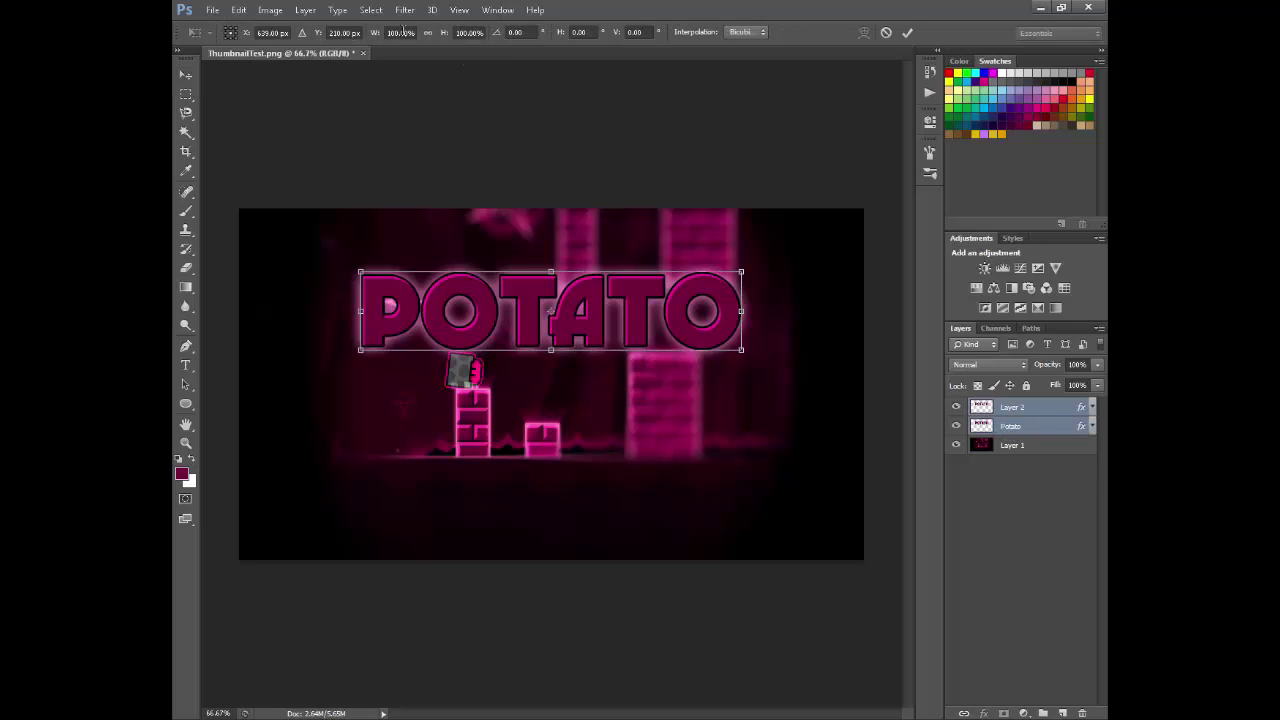
pyautogui.click(401, 32)
pyautogui.write('130')
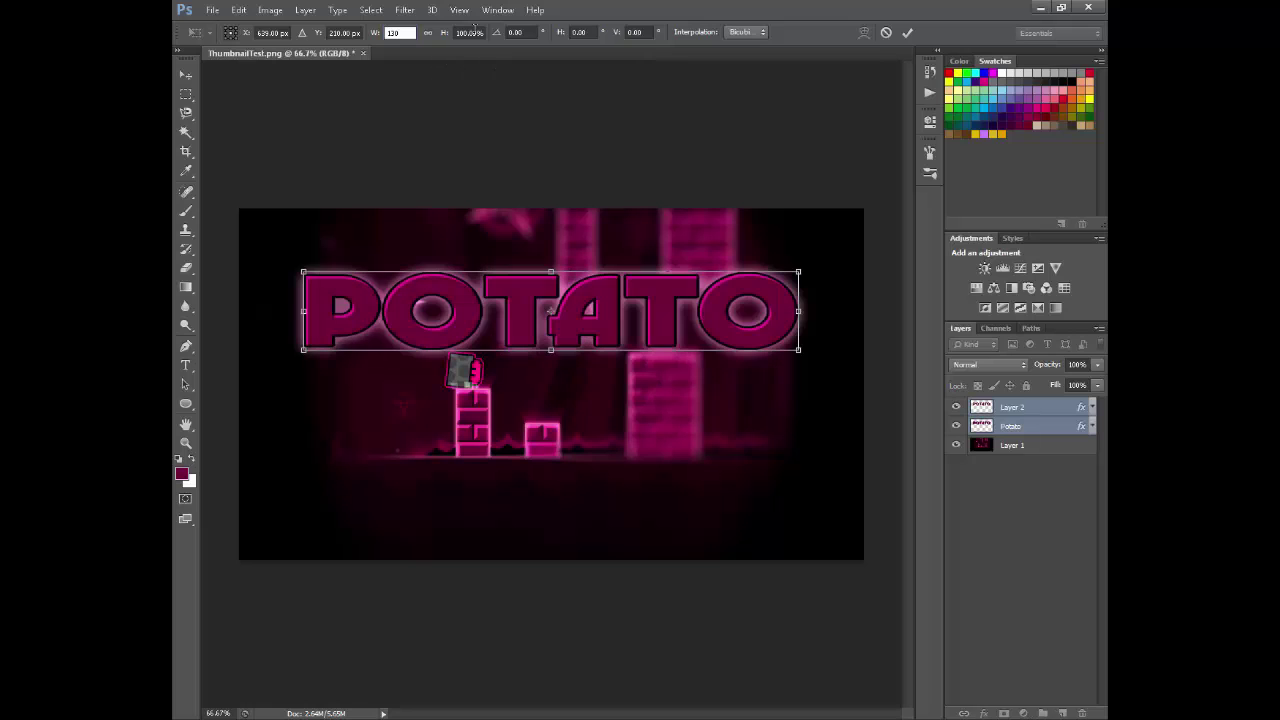
pyautogui.click(474, 30)
pyautogui.write('130')
# Apply the 130% resize and nudge the enlarged POTATO title into place.
pyautogui.click(185, 75)
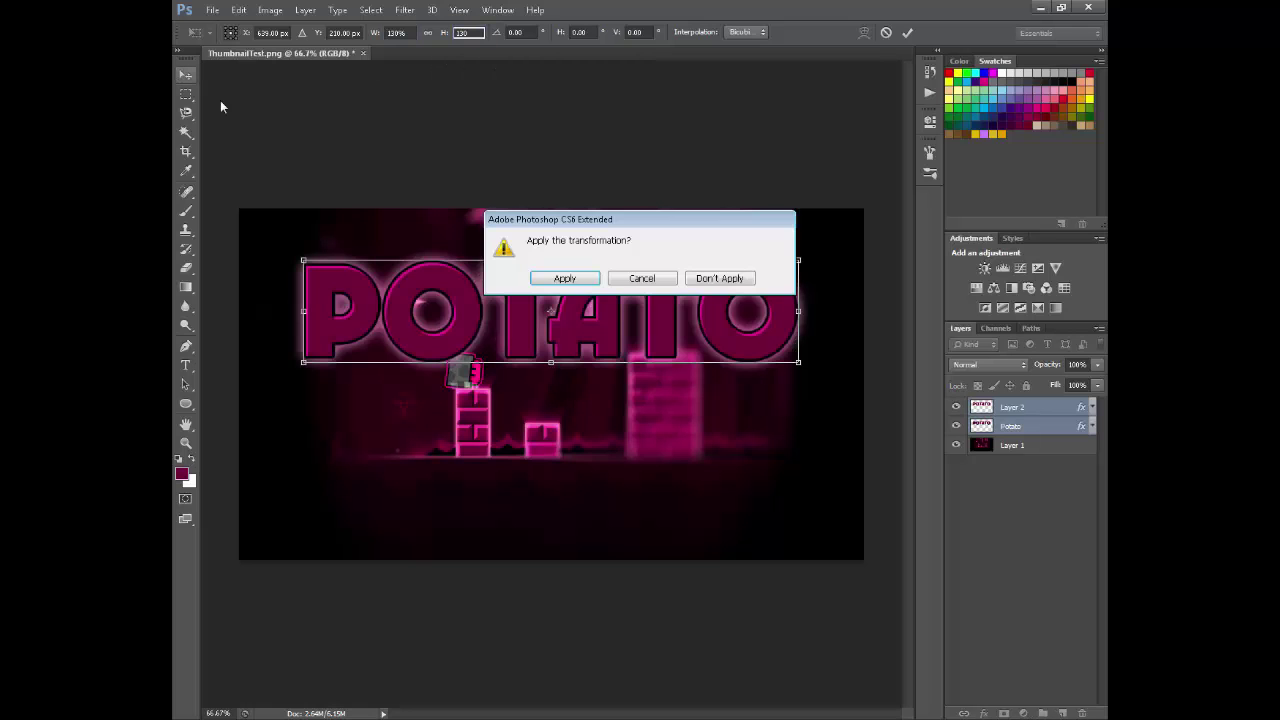
pyautogui.click(564, 278)
pyautogui.moveTo(550, 316); pyautogui.dragTo(549, 310)
pyautogui.hotkey('ctrl', '-')
pyautogui.hotkey('ctrl', '-')
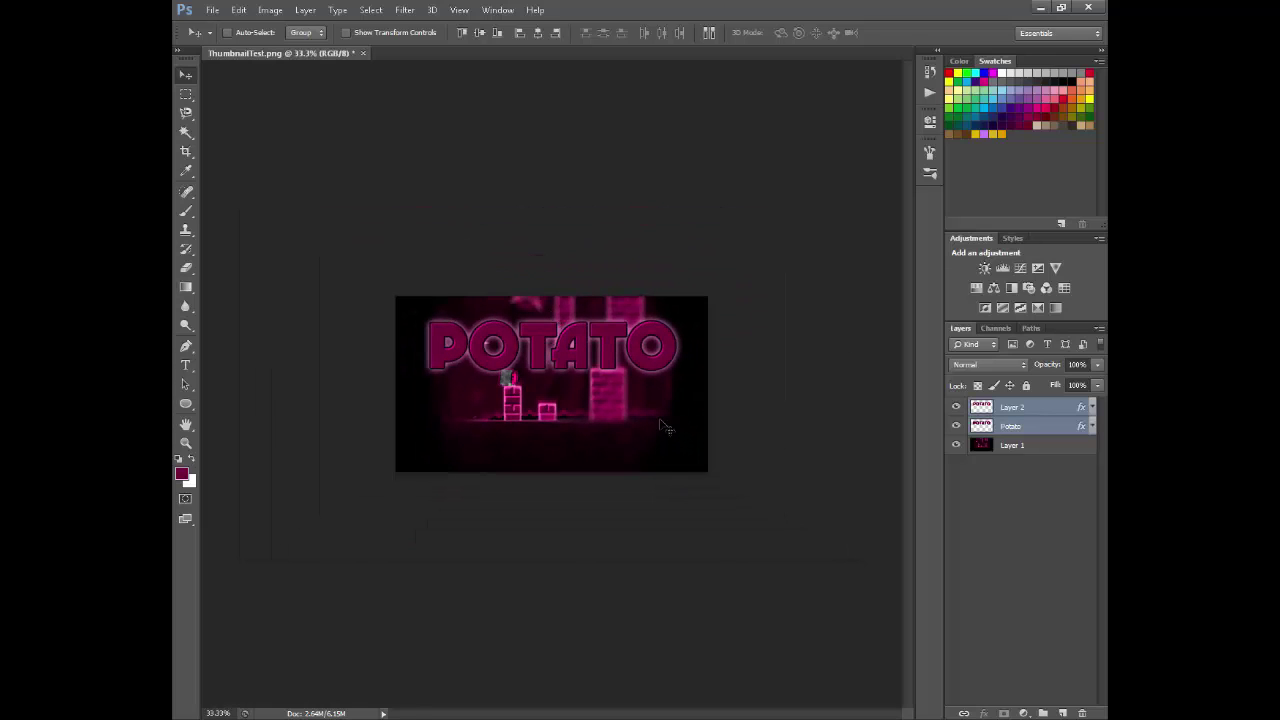
pyautogui.hotkey('ctrl', '+')
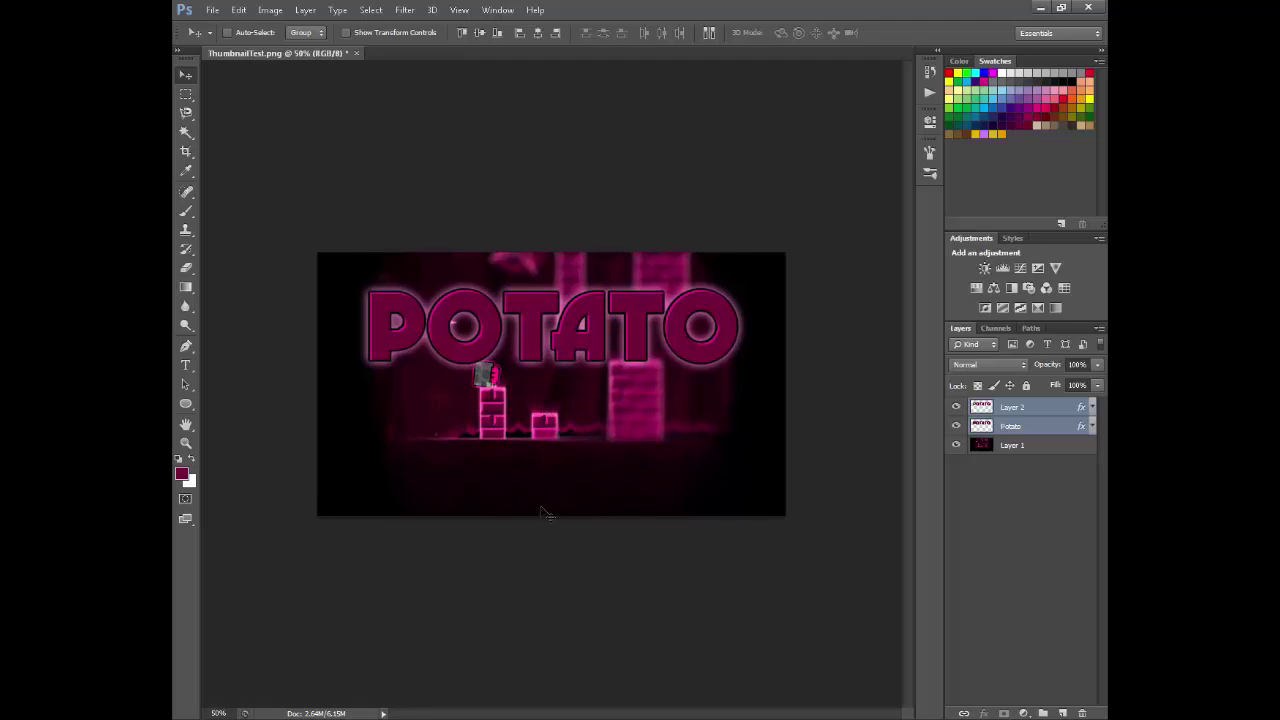
pyautogui.click(1005, 426)
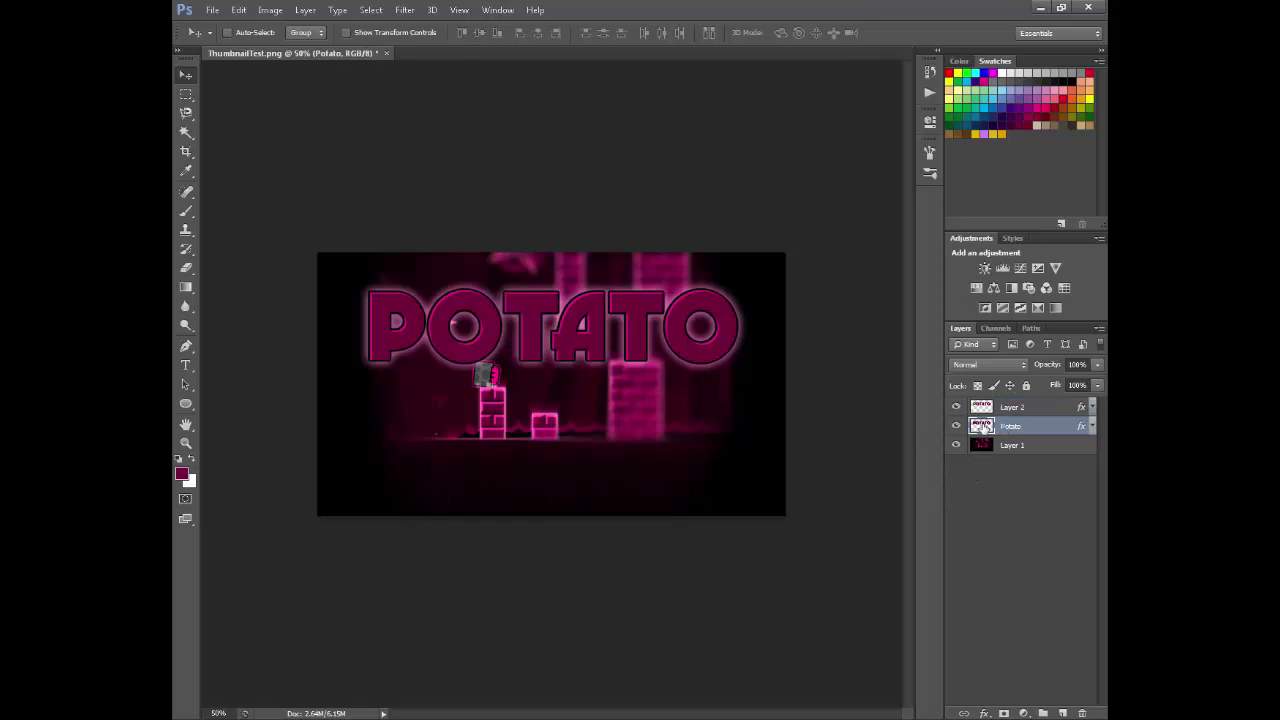